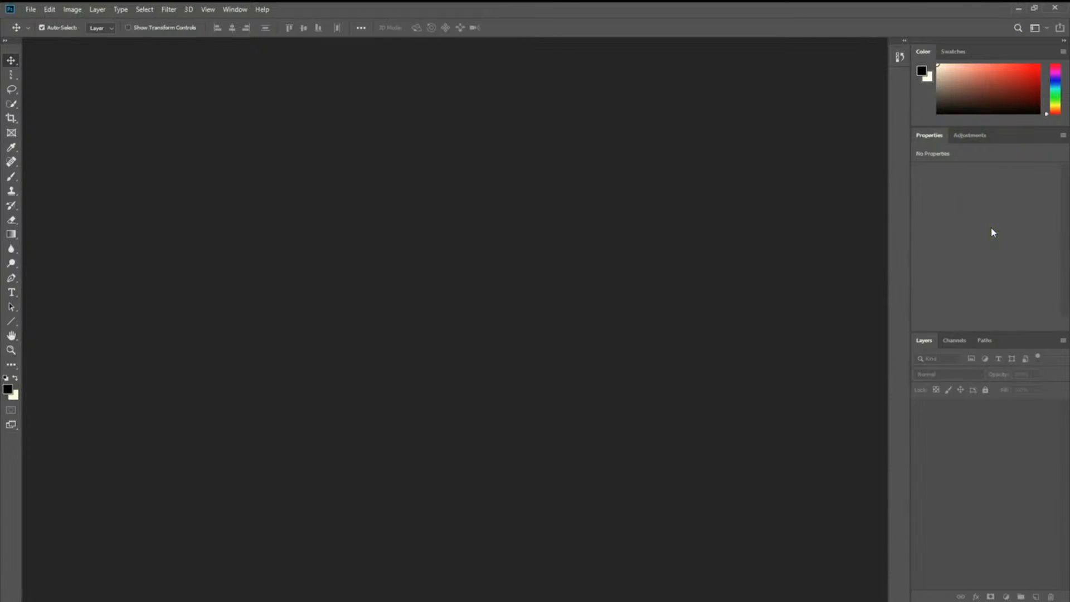
Step: Show the Adjustments panel, then browse the menu bar to the Window > Workspace list
click(970, 136)
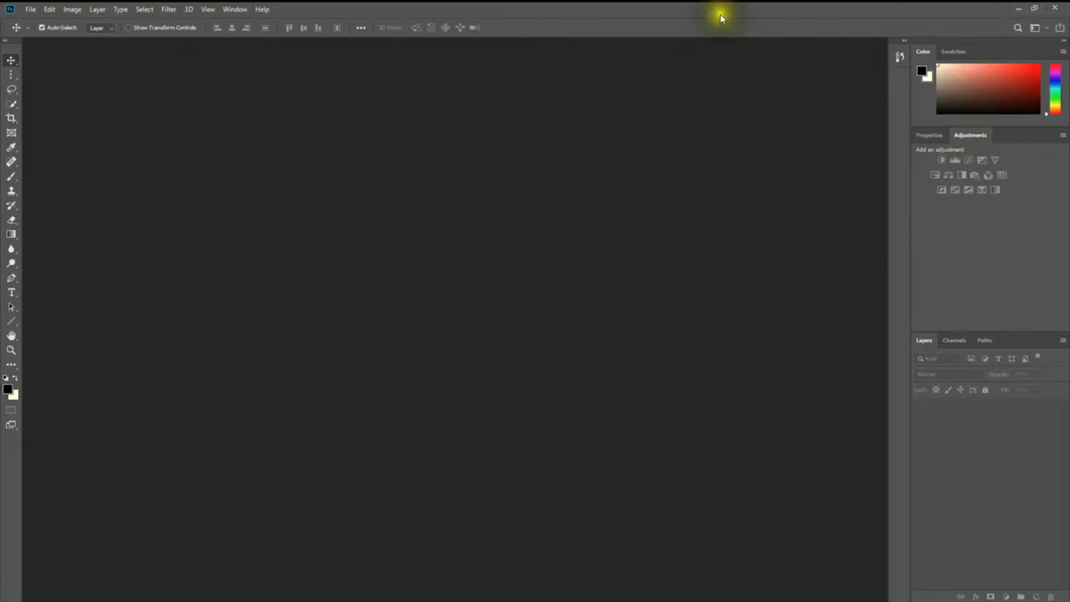
click(36, 8)
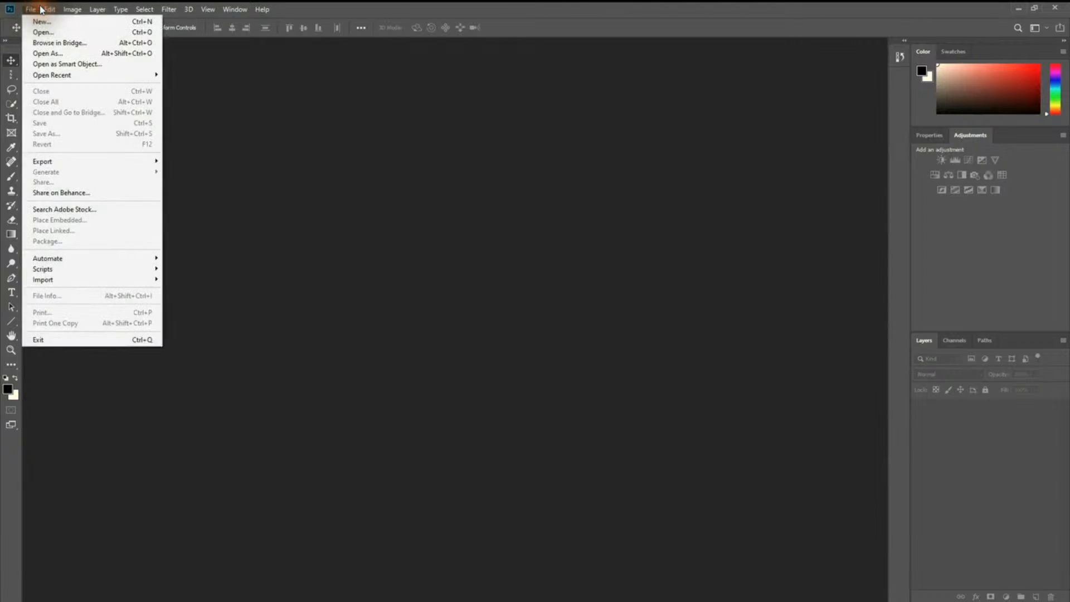
mouse_move(48, 10)
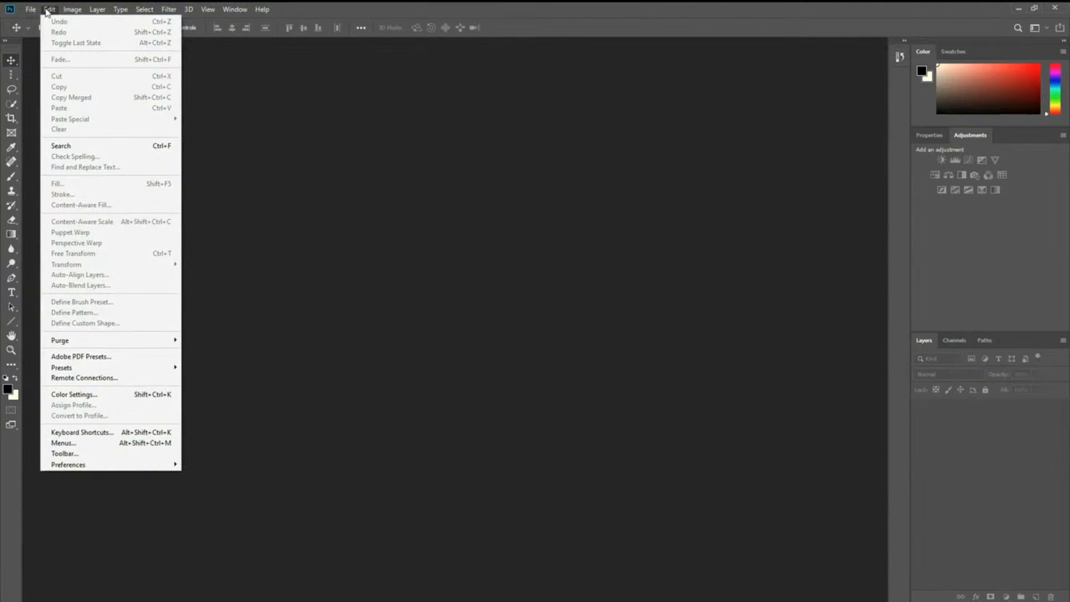
mouse_move(84, 12)
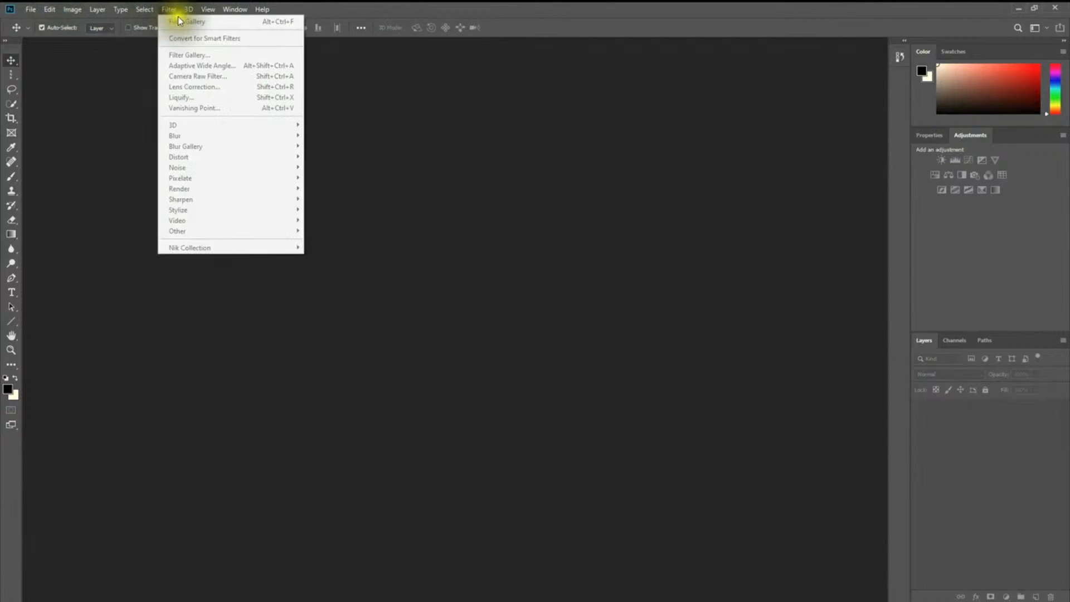
mouse_move(262, 9)
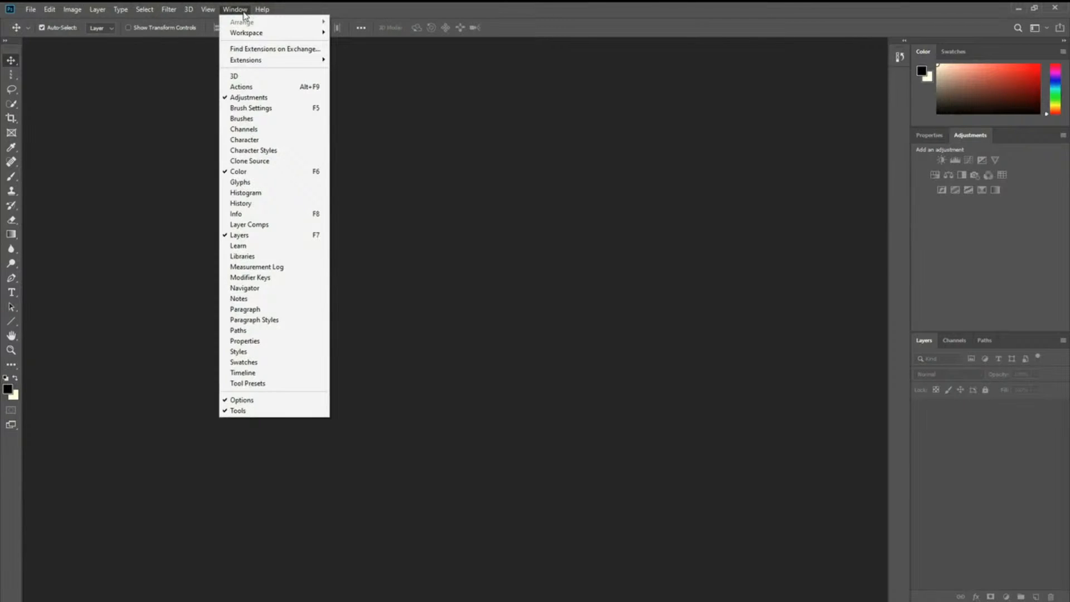
mouse_move(248, 36)
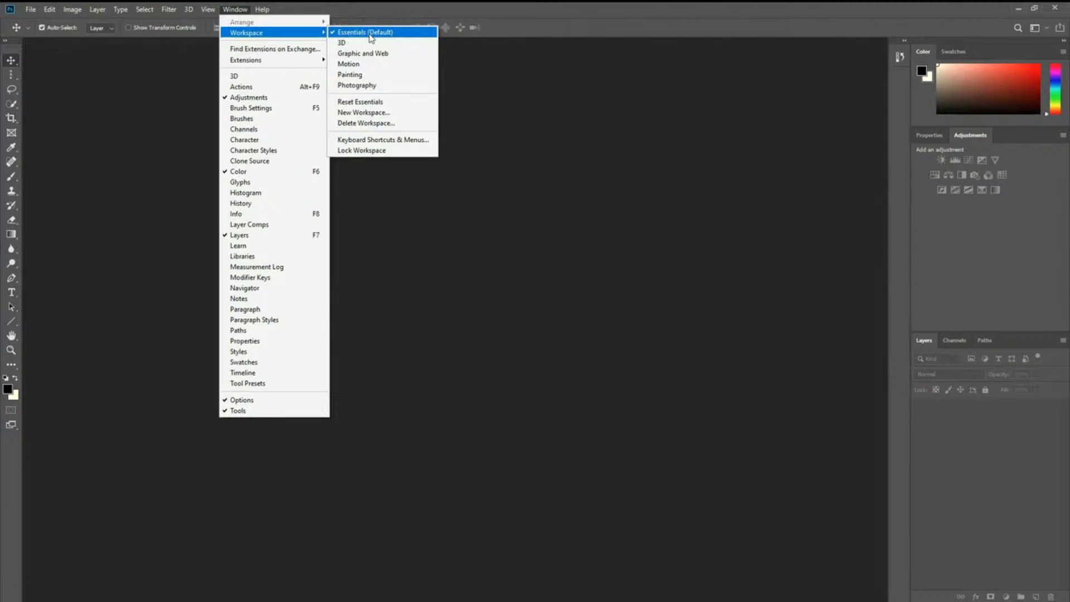
Step: Reapply Essentials (Default), then choose the 3D workspace preset
click(370, 33)
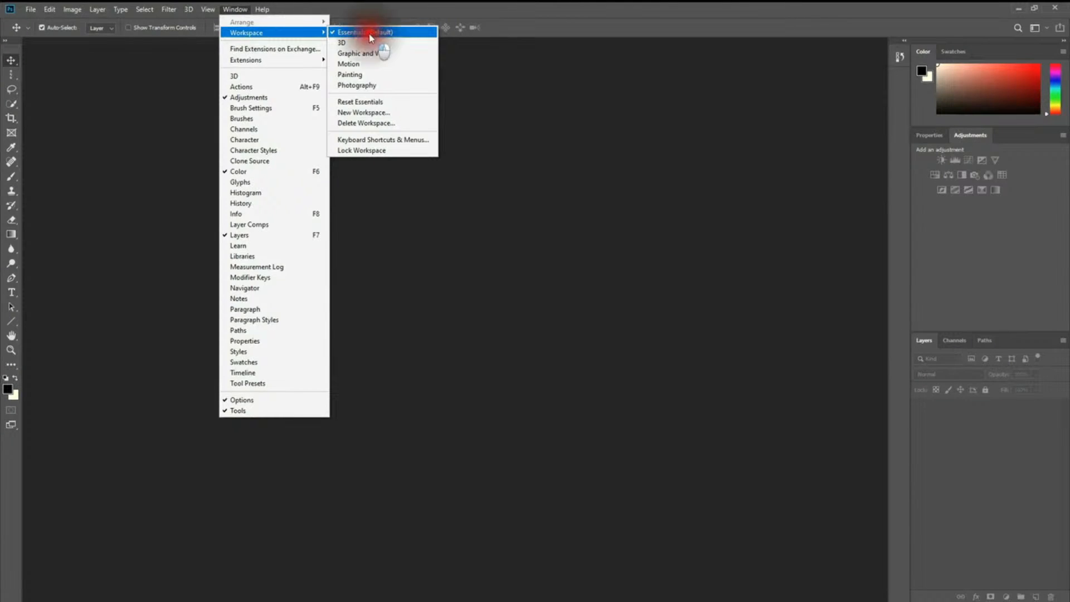
click(192, 6)
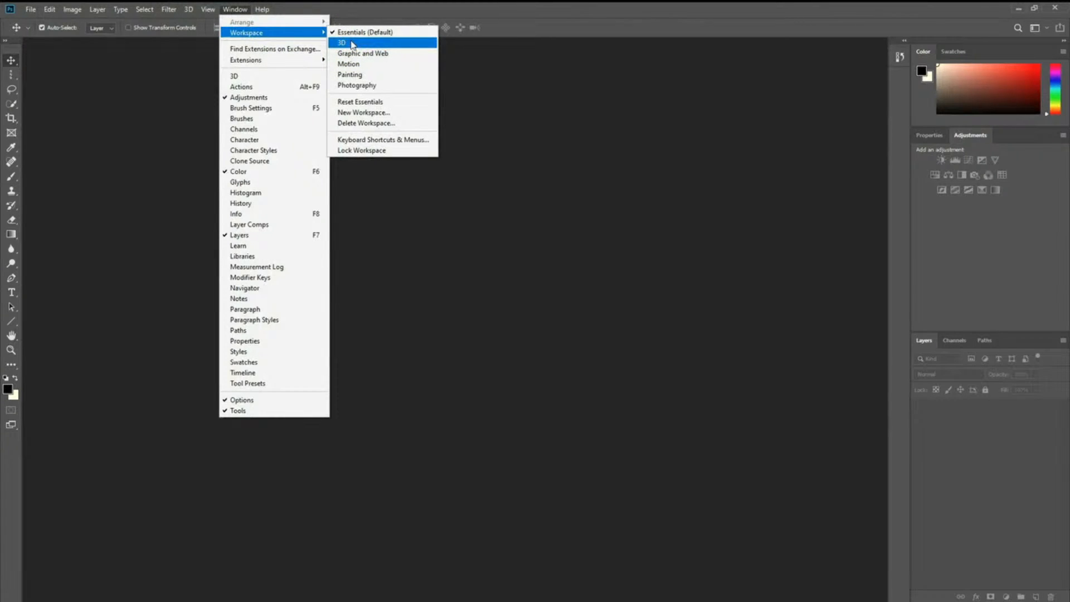
click(353, 45)
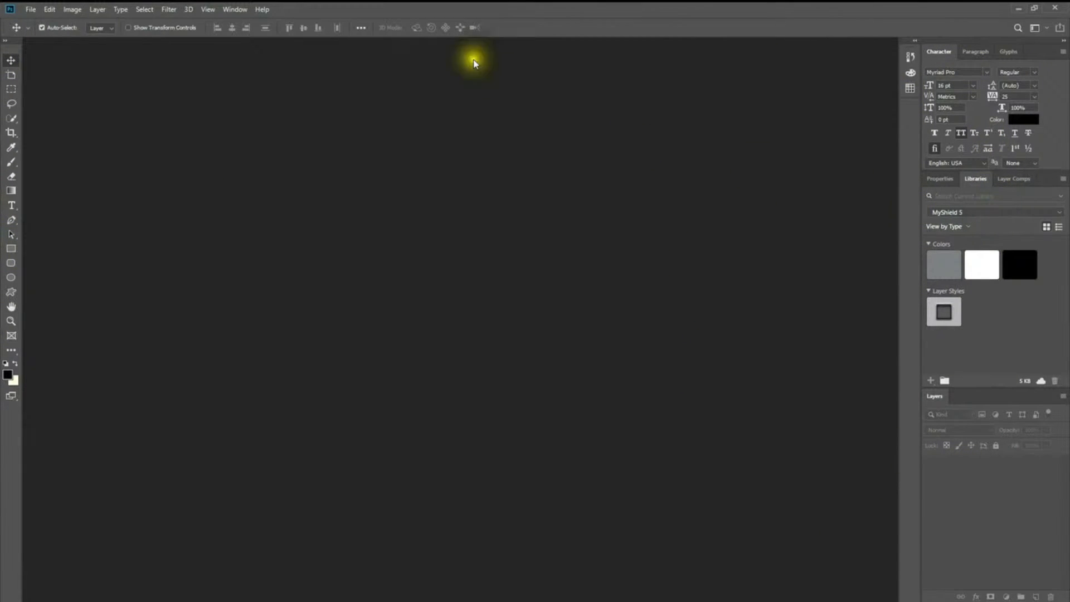
Step: Switch to the Photography workspace and expand its History and Actions panels
click(234, 9)
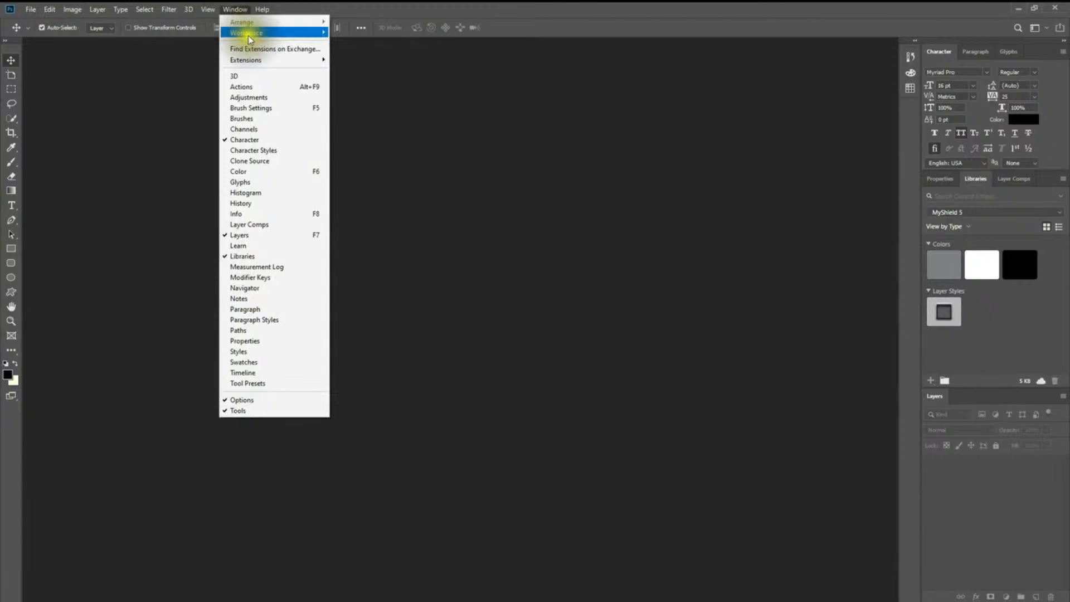
mouse_move(273, 33)
click(379, 85)
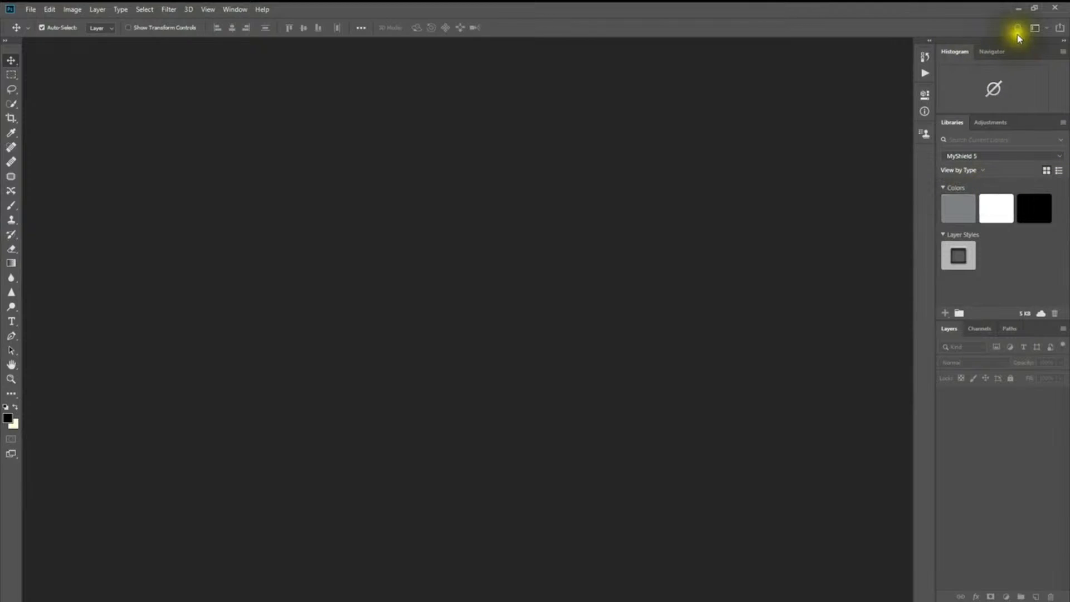
click(929, 43)
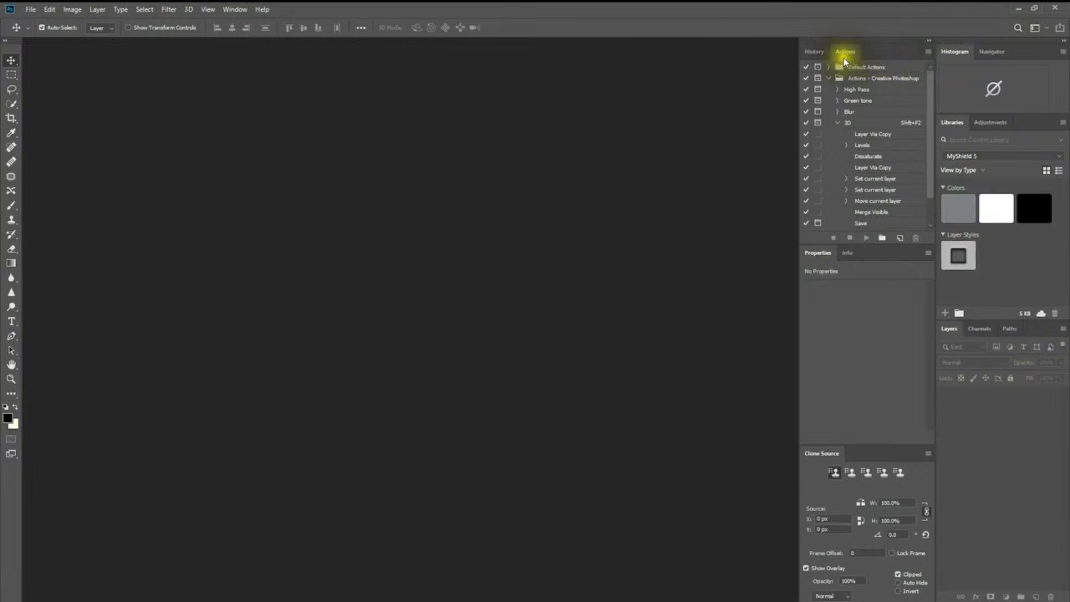
click(814, 51)
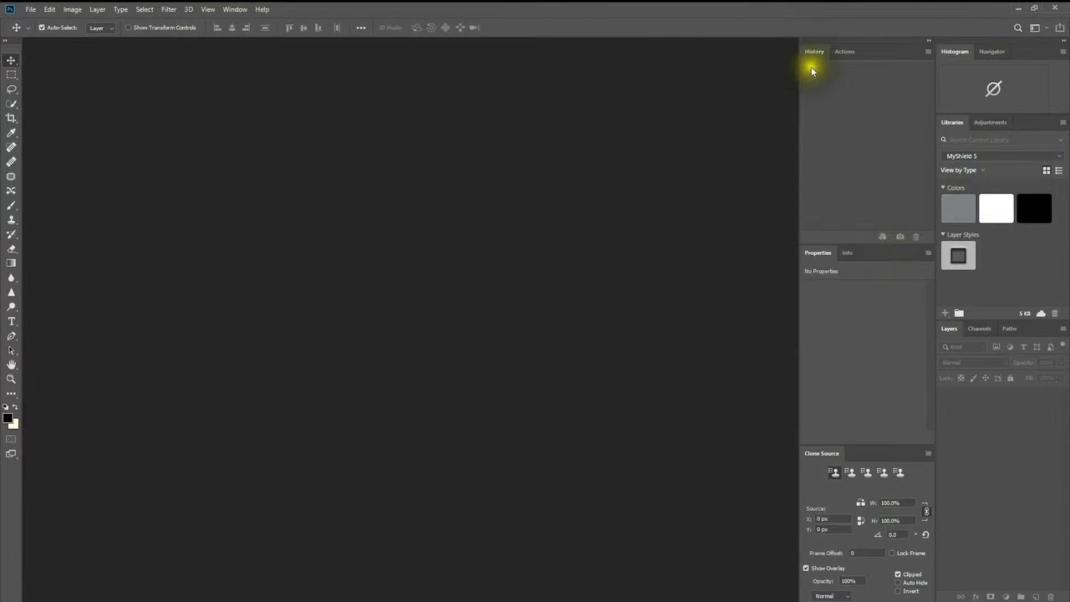
click(854, 51)
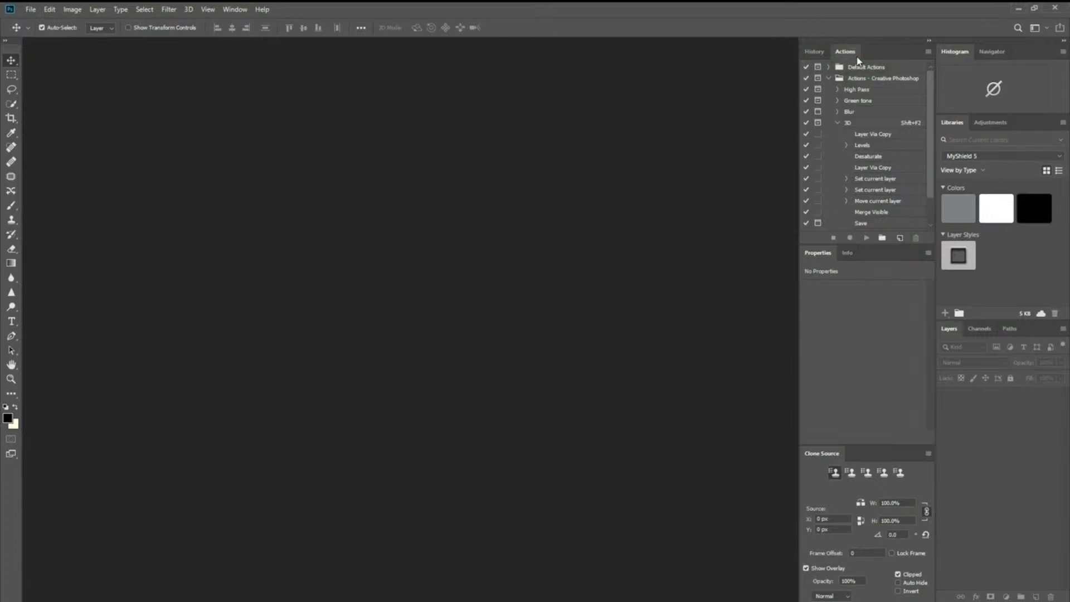
Step: Collapse and expand the panel dock between icons and full panels
click(927, 42)
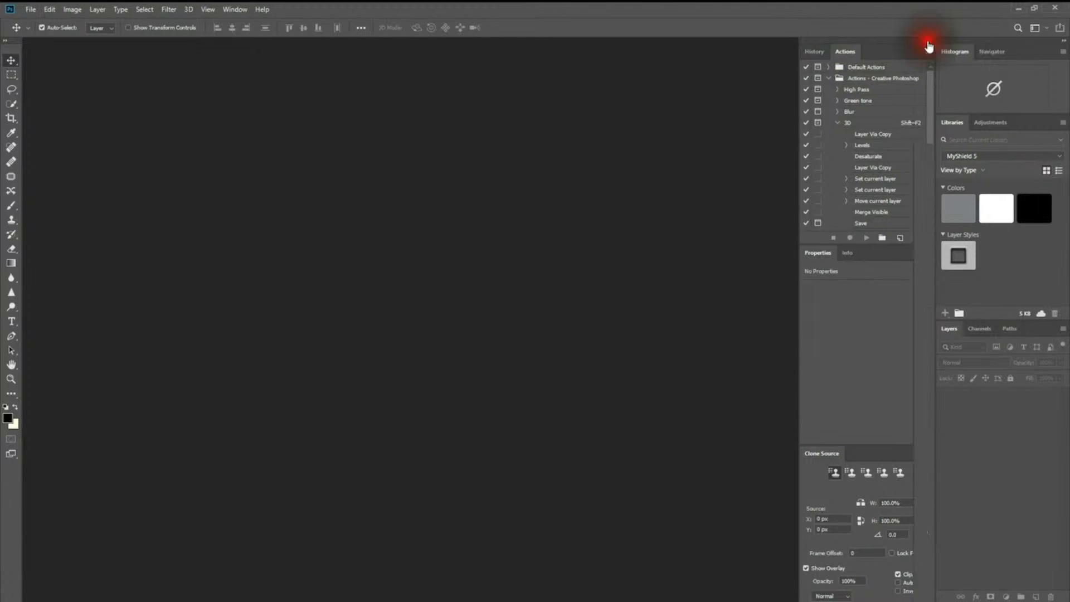
click(930, 38)
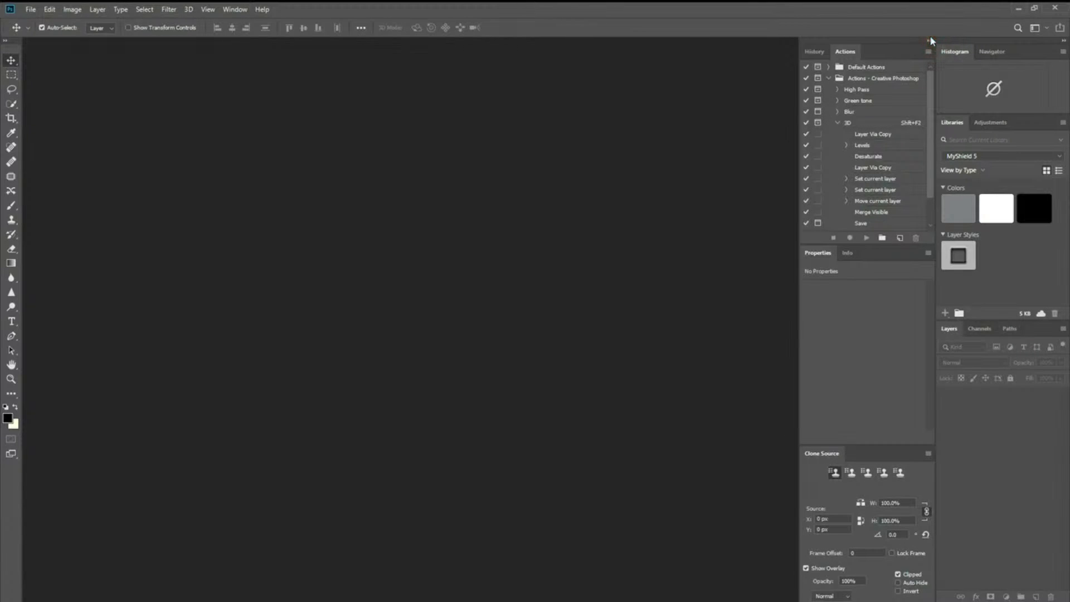
click(936, 44)
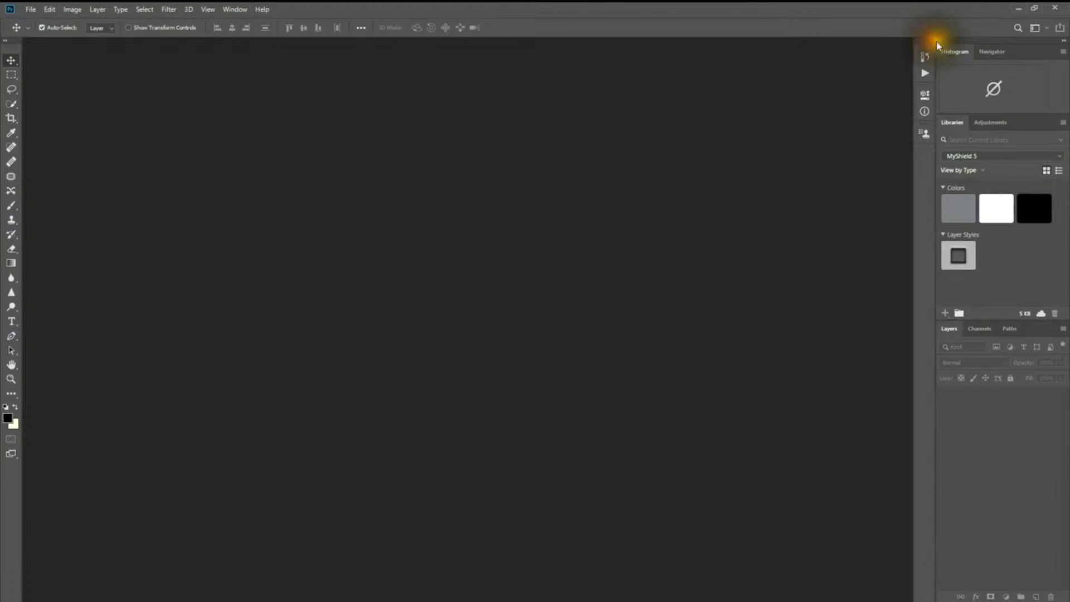
click(1062, 41)
click(1064, 43)
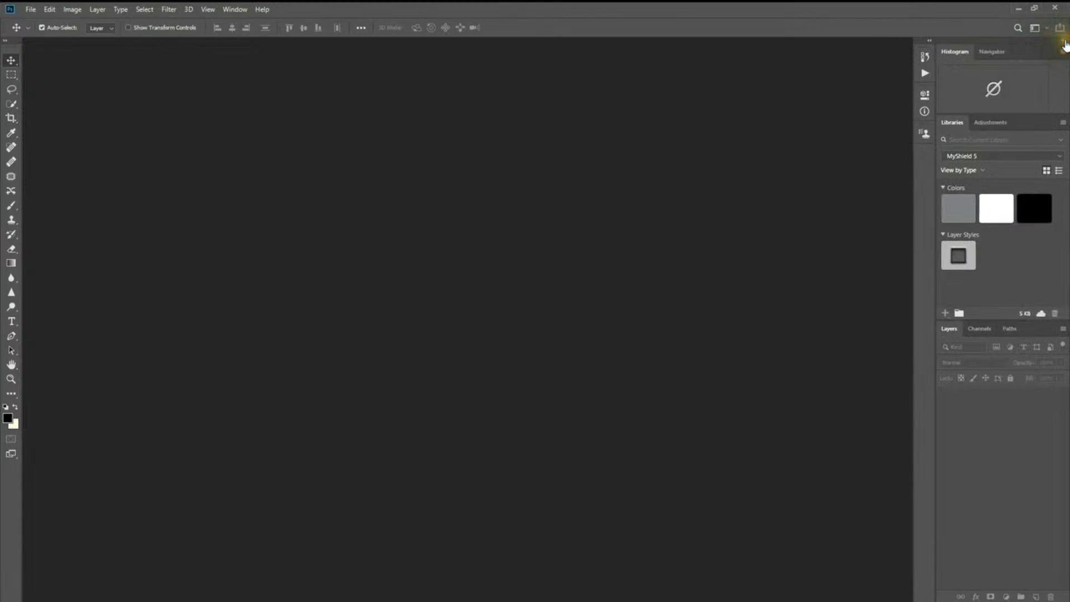
Step: Restore the Essentials (Default) workspace
click(234, 9)
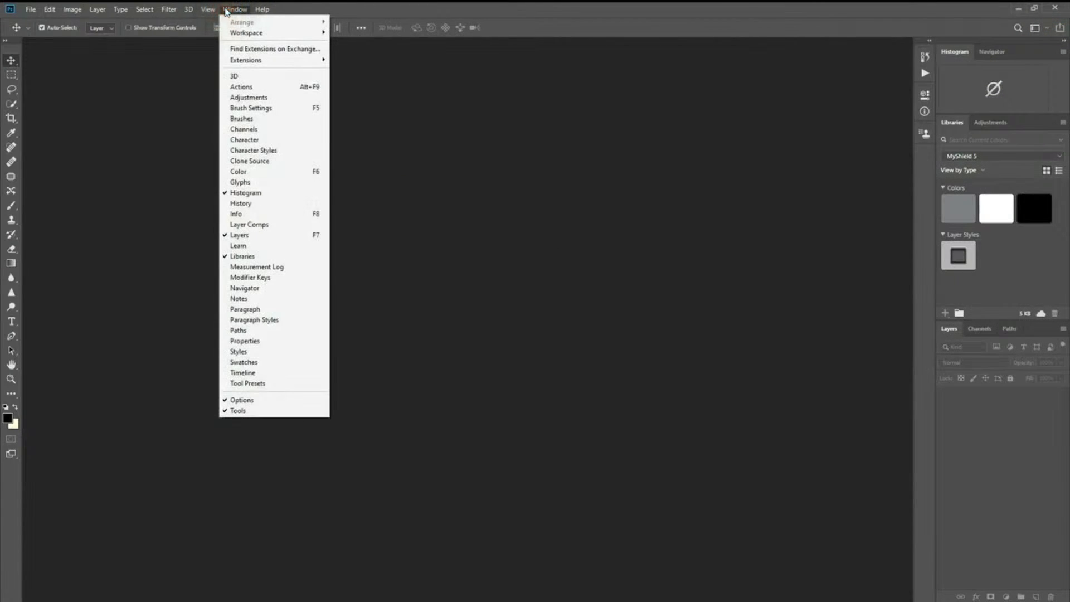
mouse_move(279, 34)
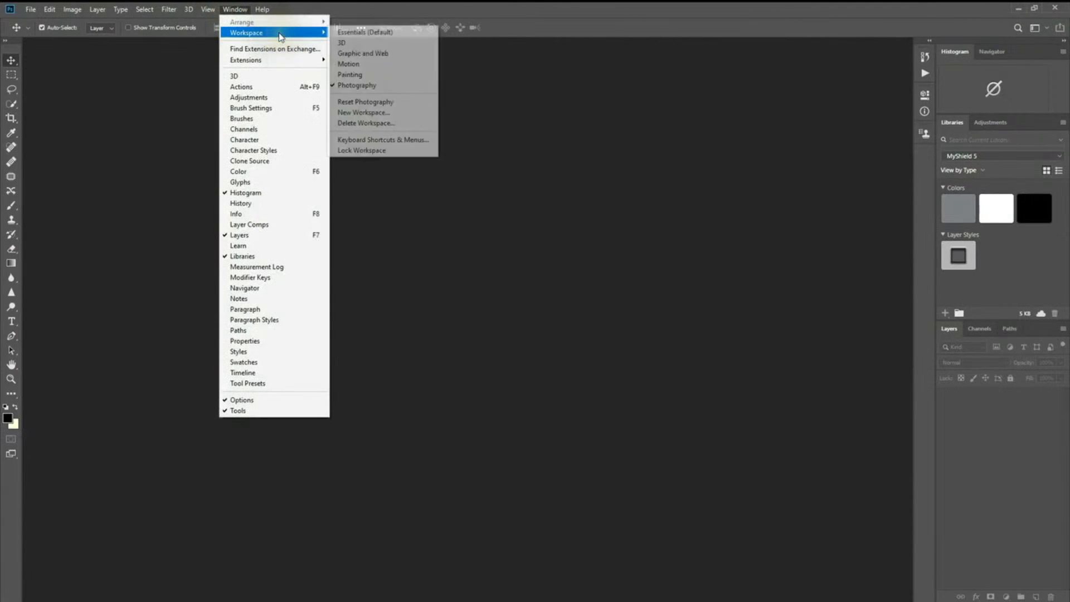
click(345, 34)
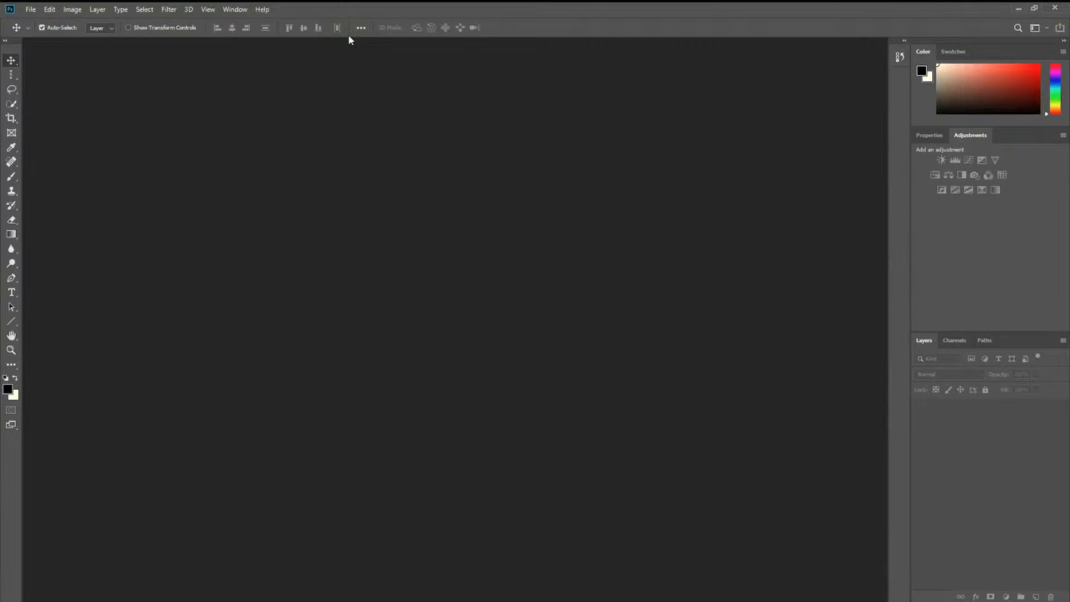
Step: Bring up the File menu showing New, Open, Save As and Export
click(346, 85)
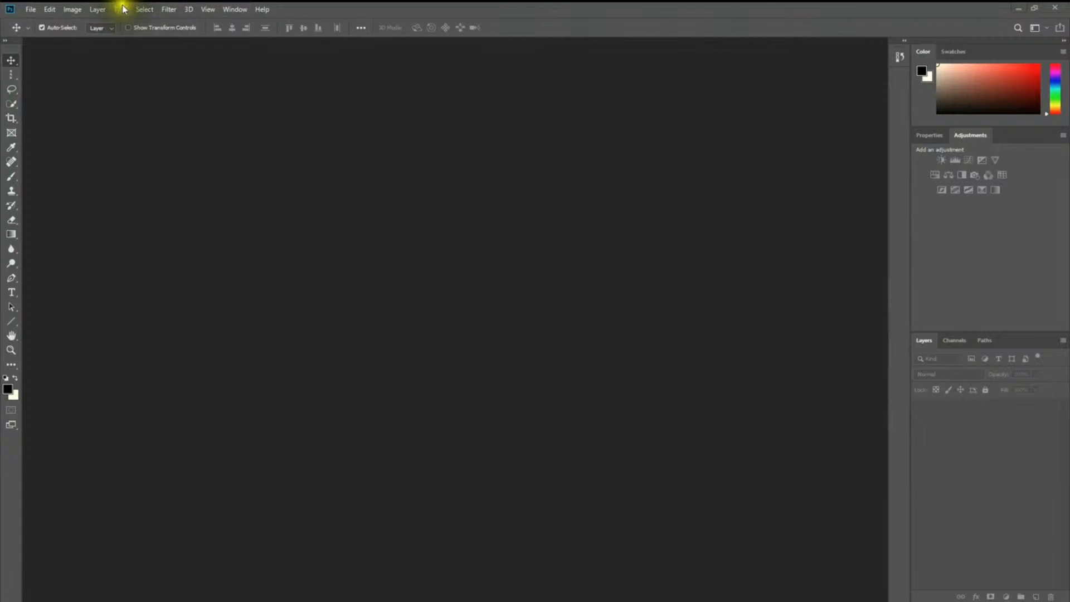
click(31, 9)
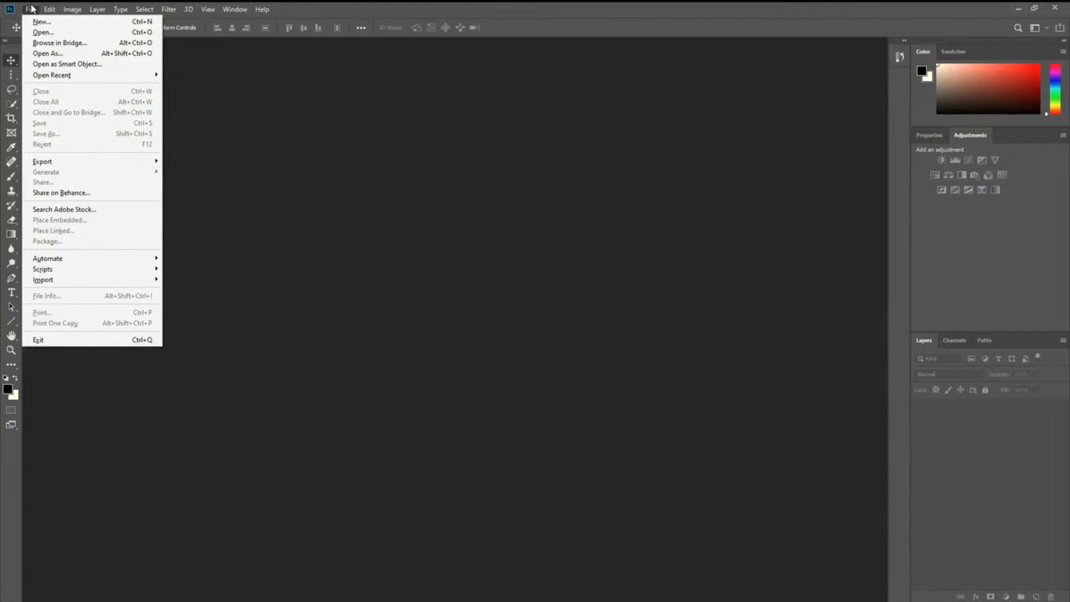
click(31, 9)
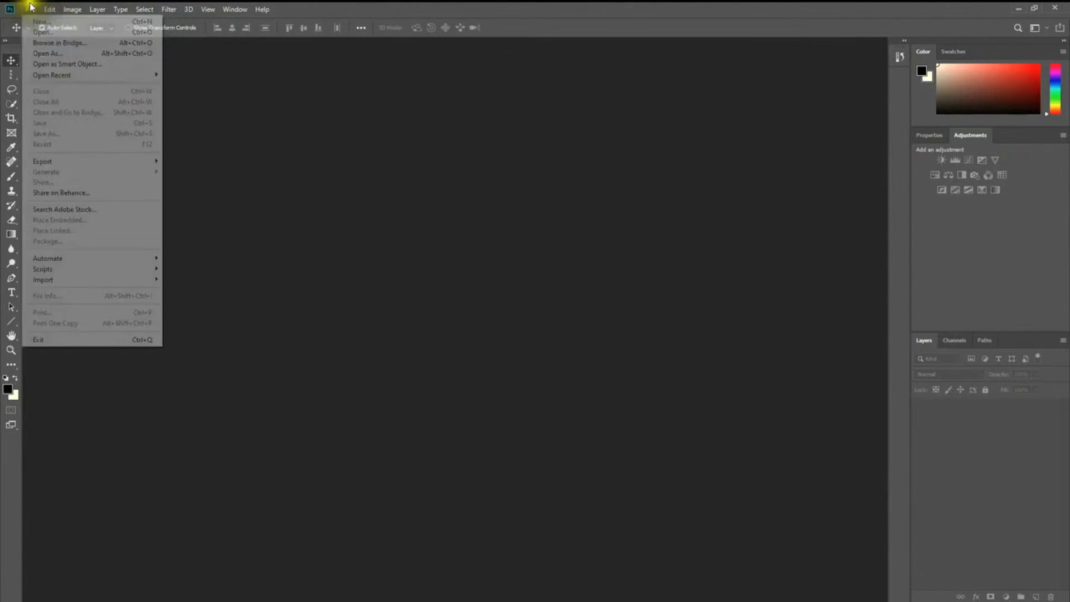
click(31, 9)
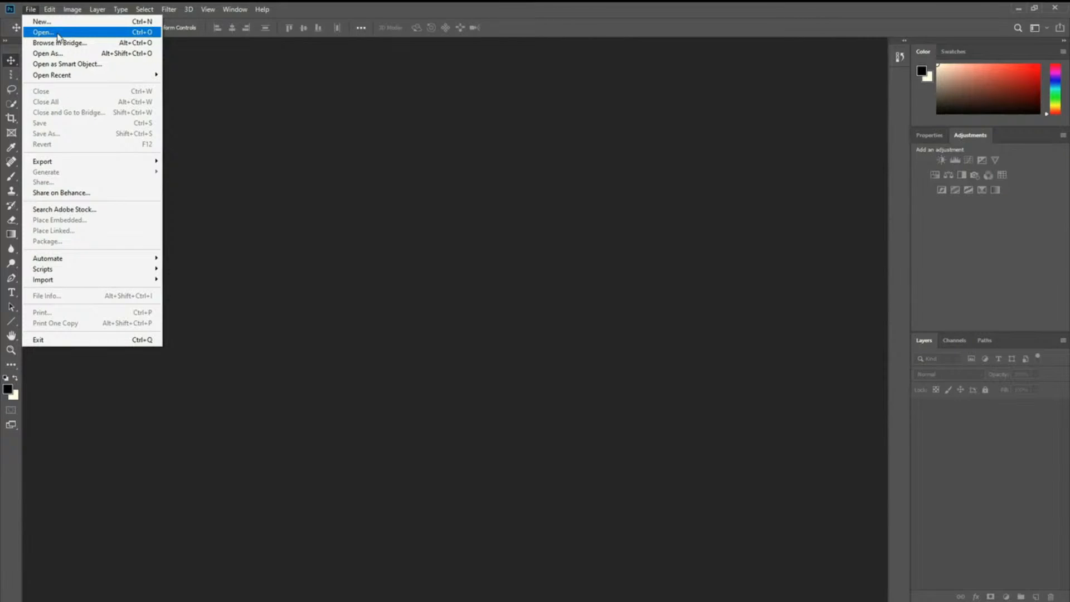
click(208, 10)
click(27, 10)
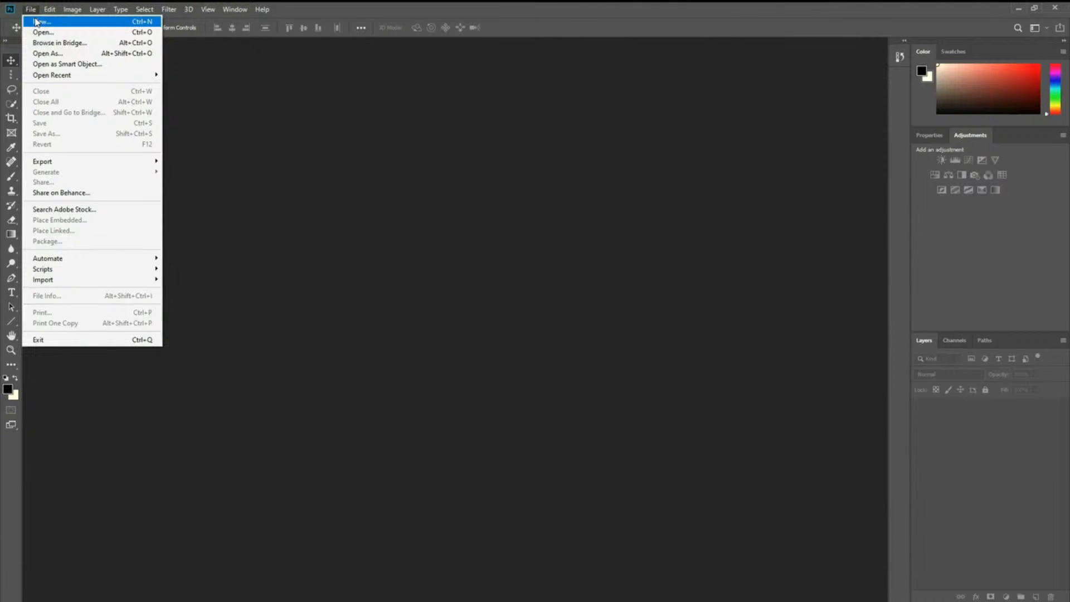
click(36, 21)
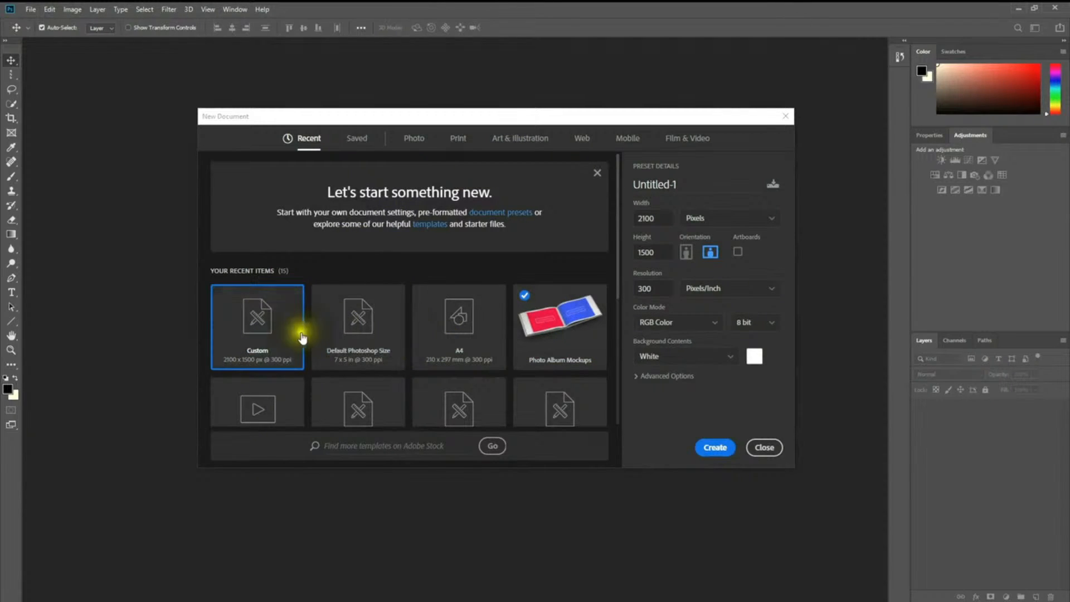
scroll(301, 337, down, 3)
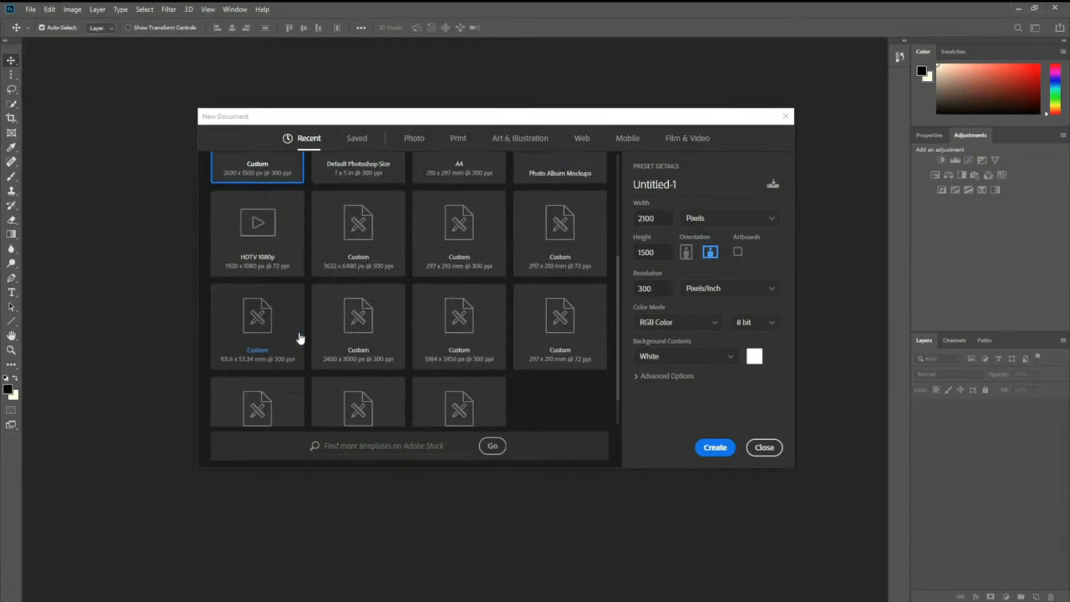
scroll(432, 255, up, 3)
scroll(464, 318, down, 2)
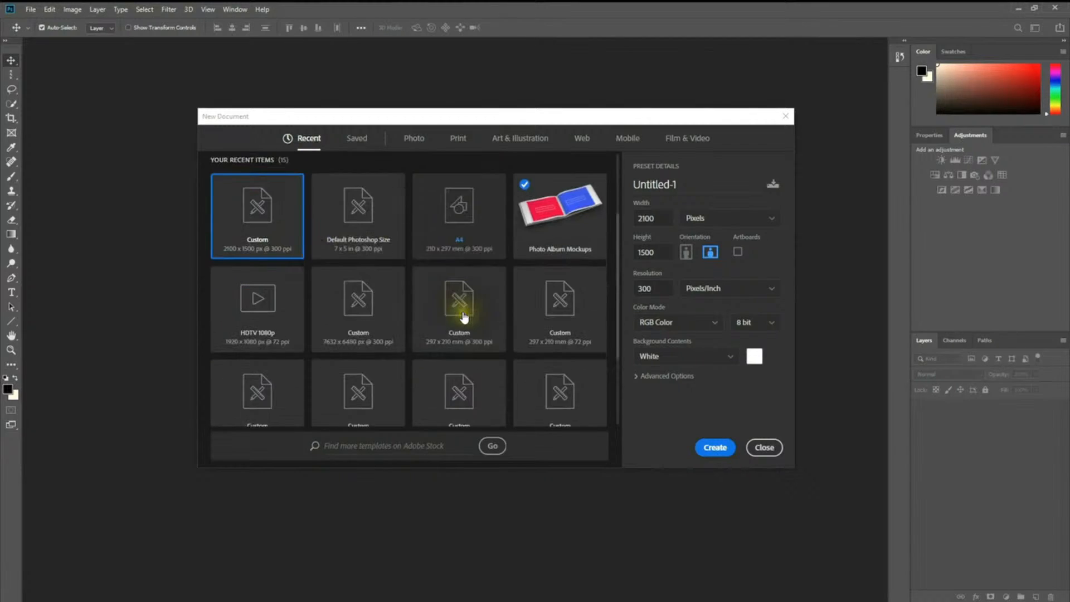
scroll(432, 330, up, 2)
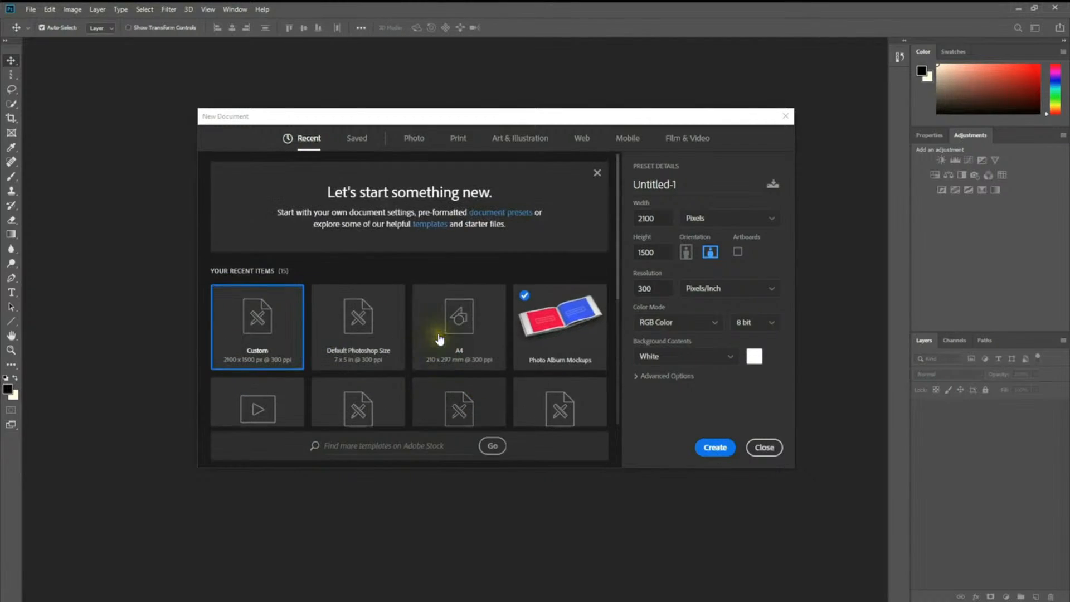
click(357, 140)
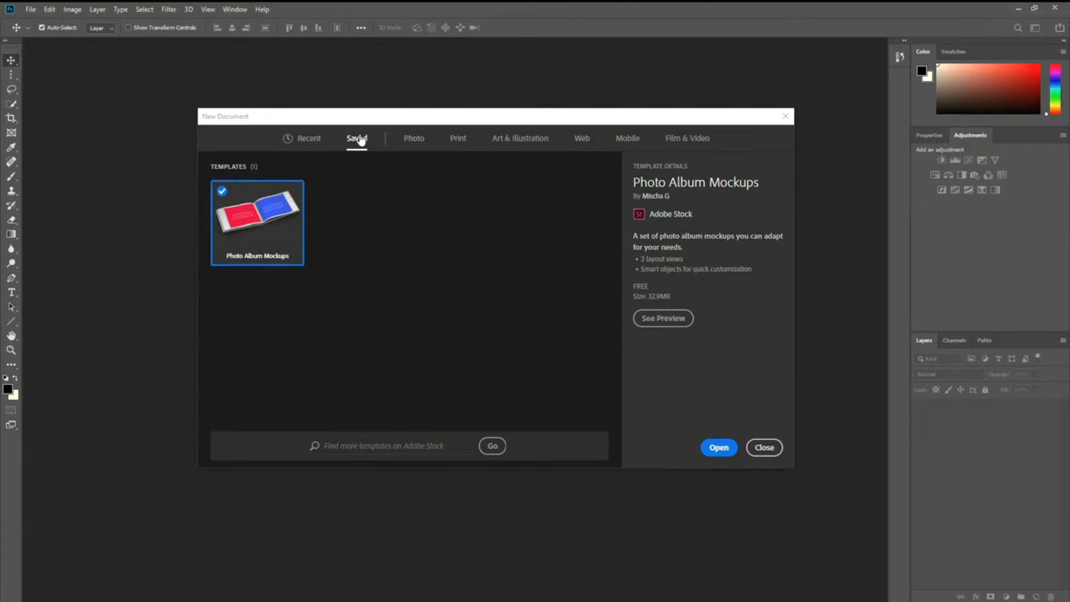
click(427, 145)
click(424, 143)
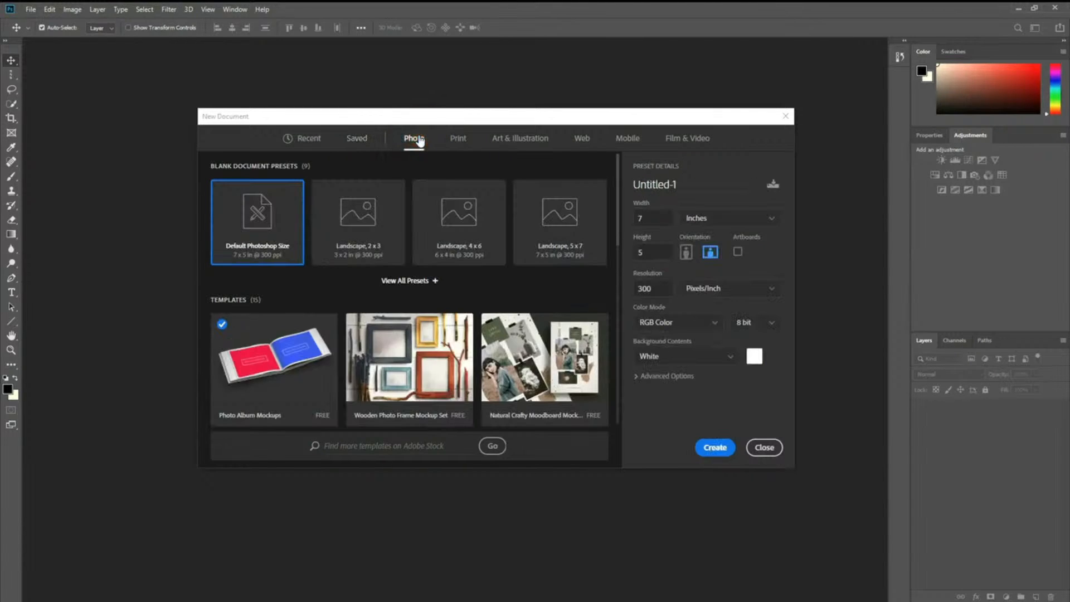
click(461, 141)
click(518, 141)
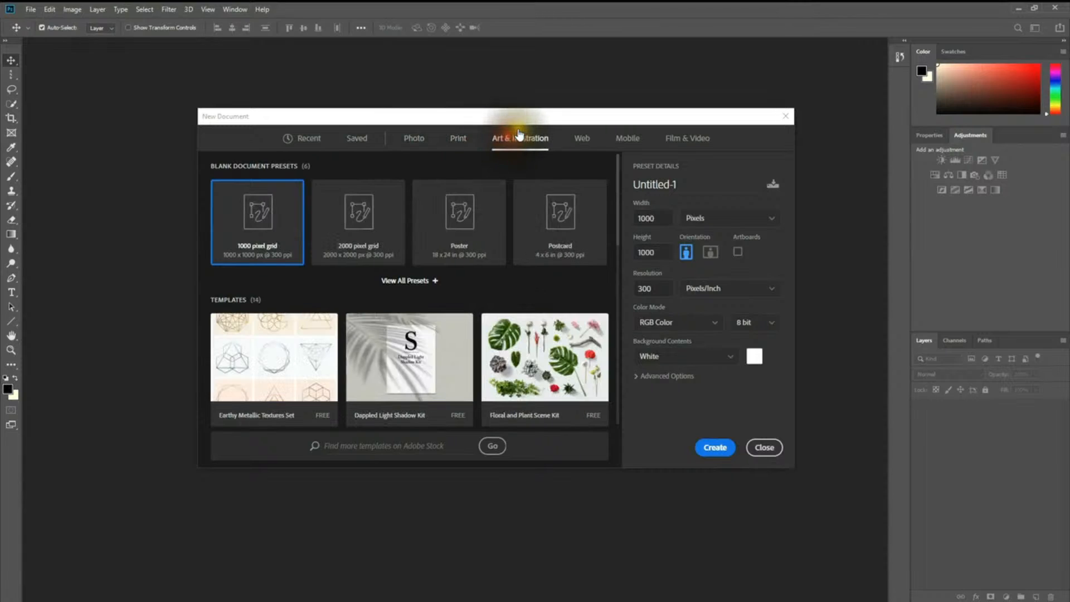
click(581, 142)
click(628, 144)
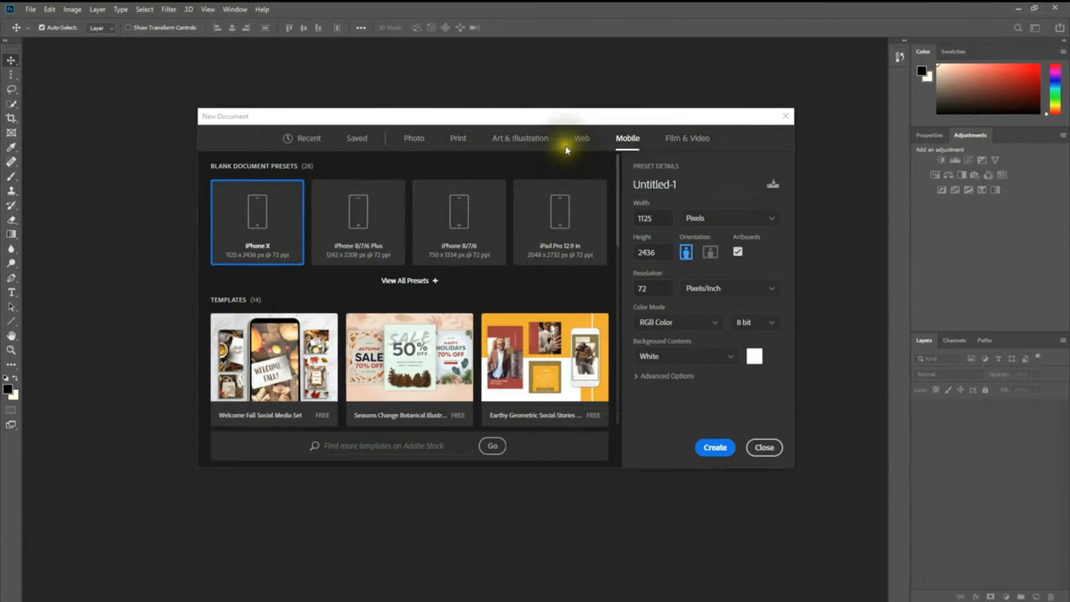
click(313, 140)
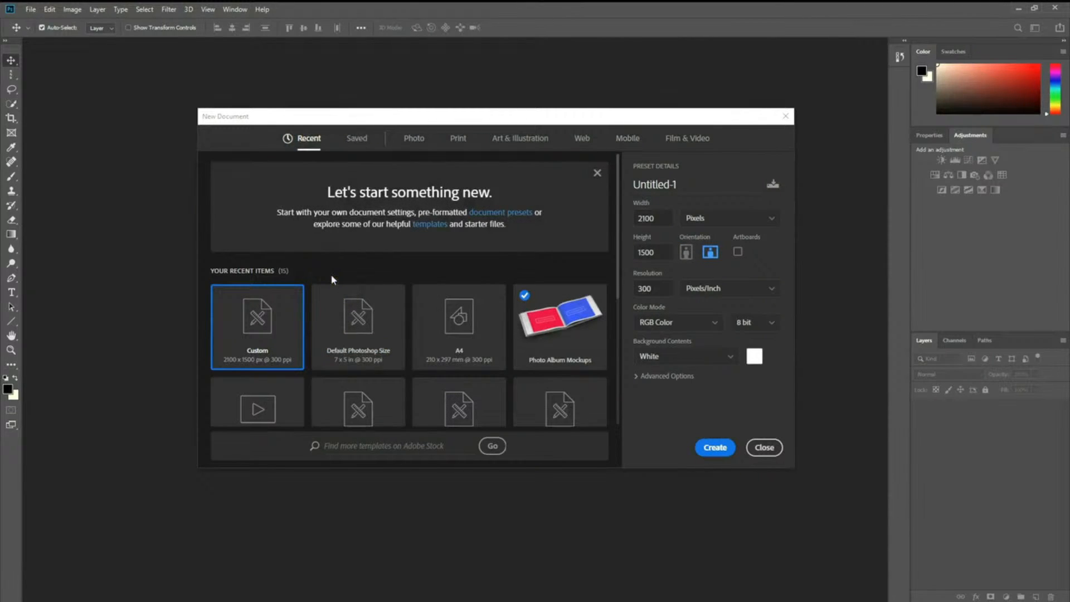
scroll(454, 324, down, 3)
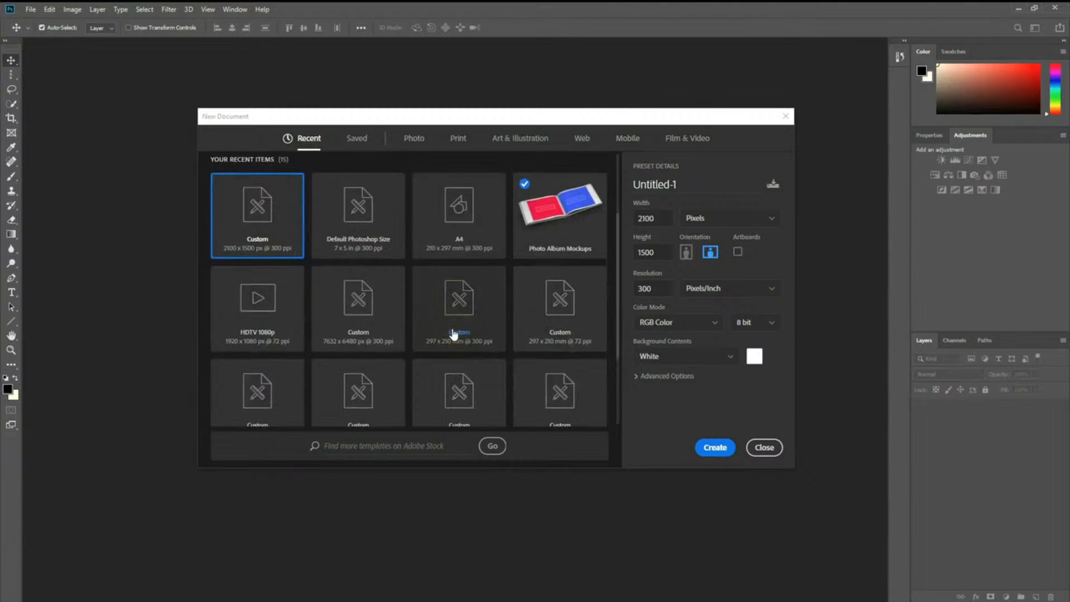
scroll(279, 335, down, 3)
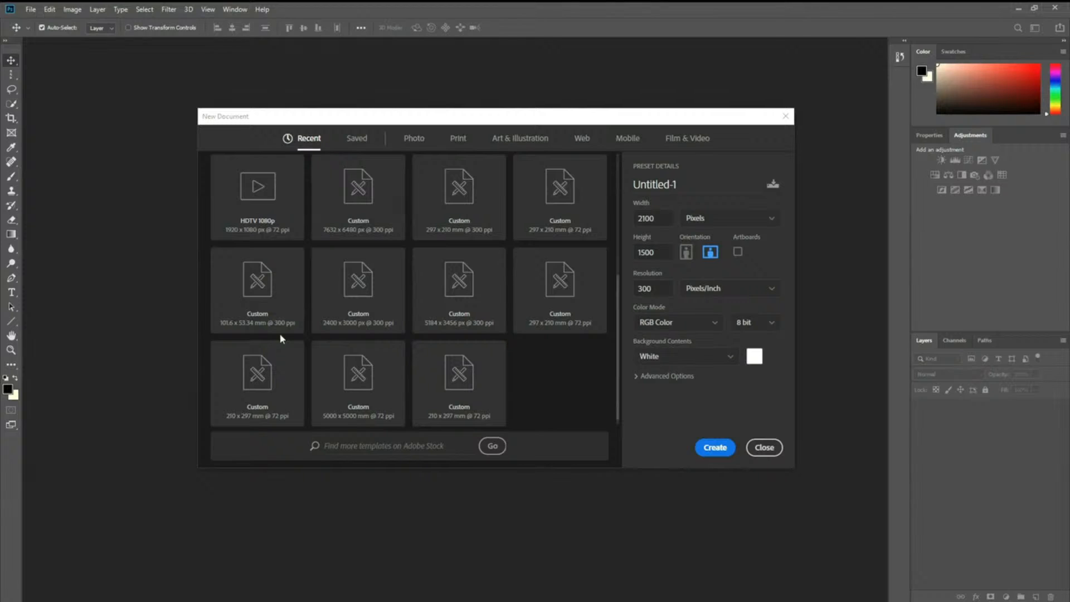
scroll(280, 335, up, 6)
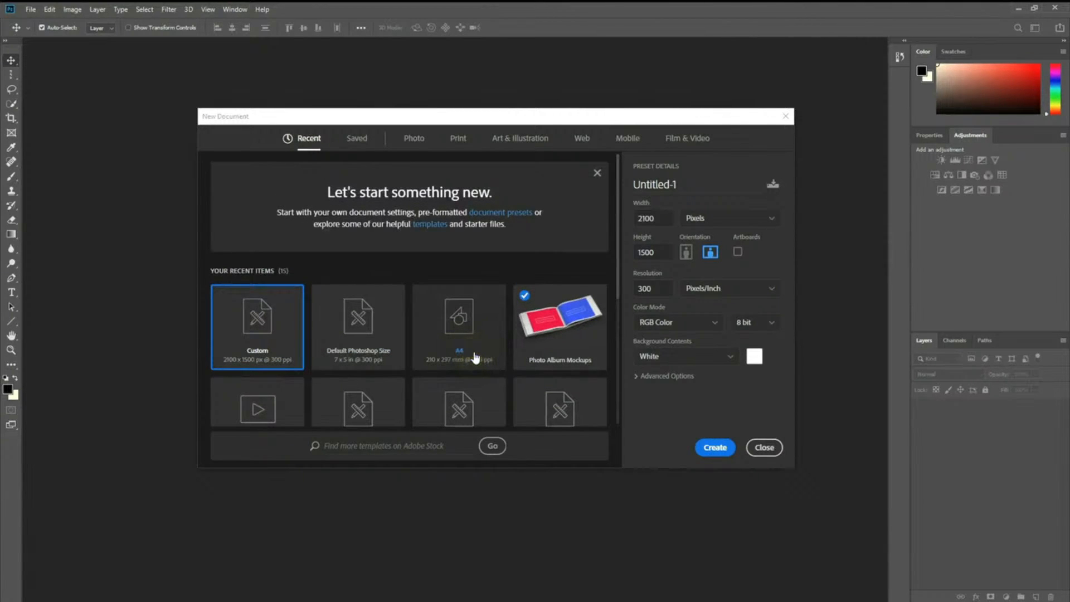
Step: Rename the Untitled-1 preset to 'Business Card'
click(458, 366)
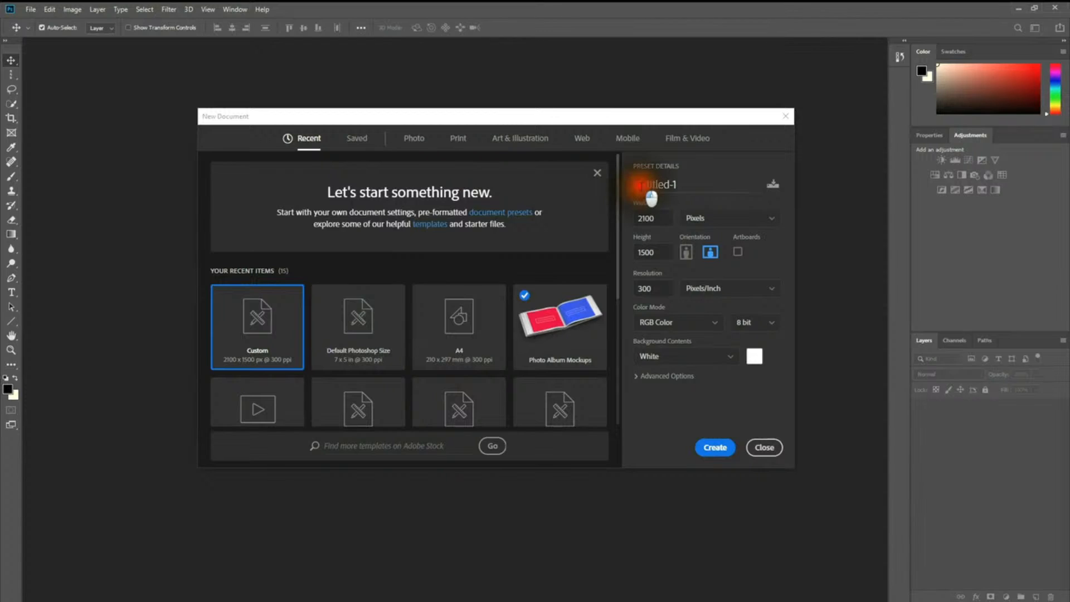
double_click(639, 185)
text(Bu)
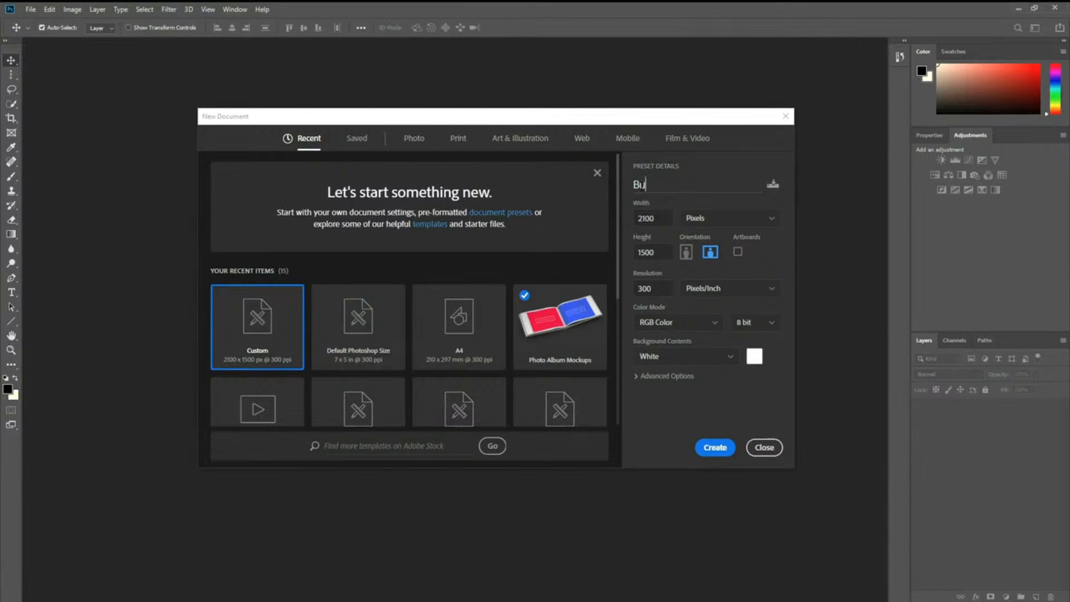
text(siness Card)
Step: Set the size units to inches and enter a 3 × 2 inch size
click(727, 218)
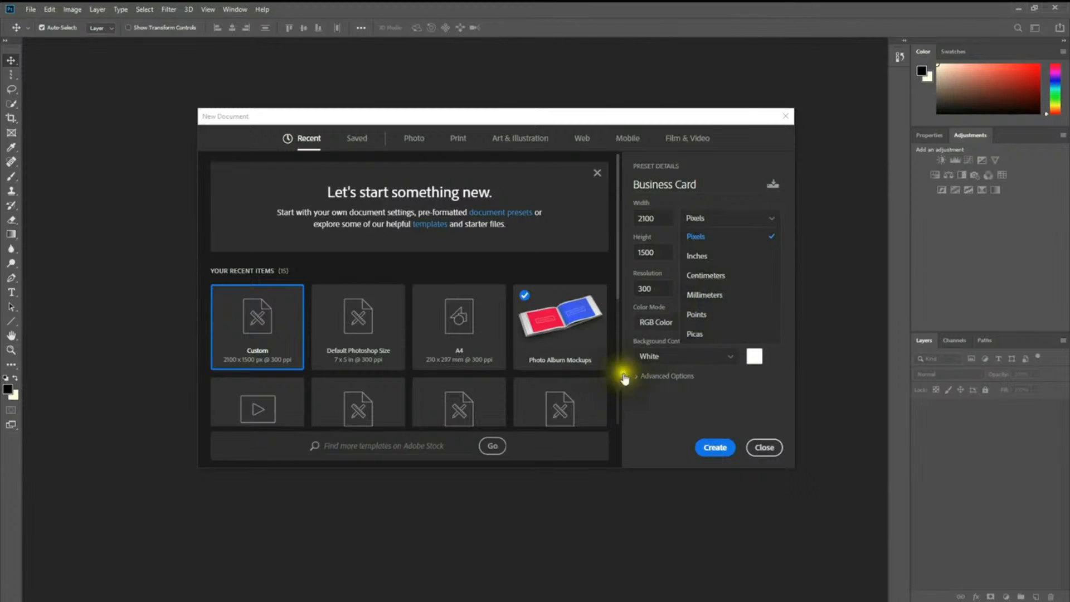
click(705, 235)
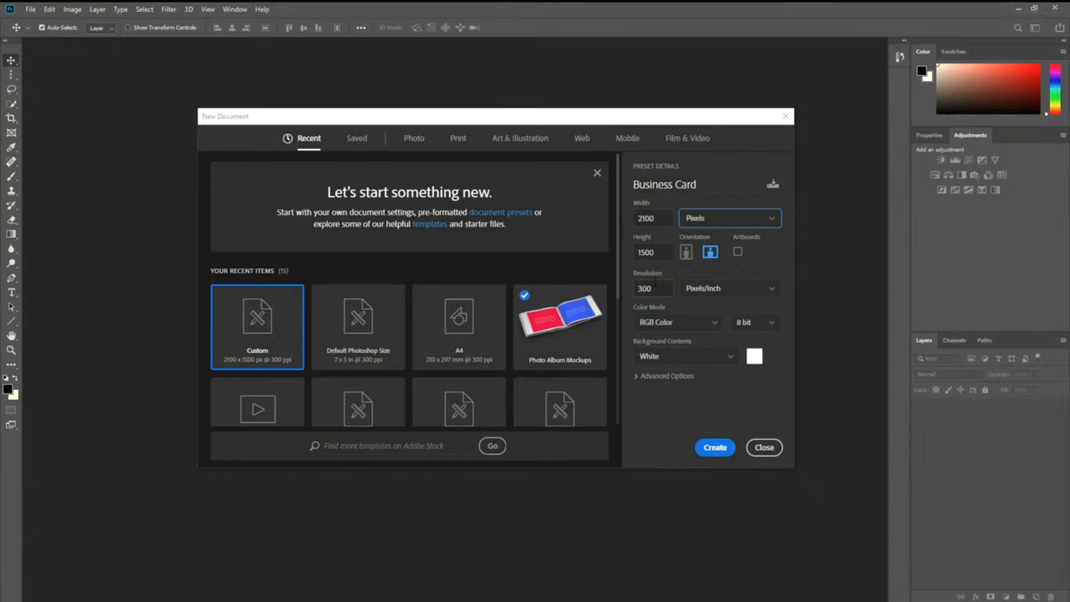
click(712, 218)
click(717, 260)
click(705, 223)
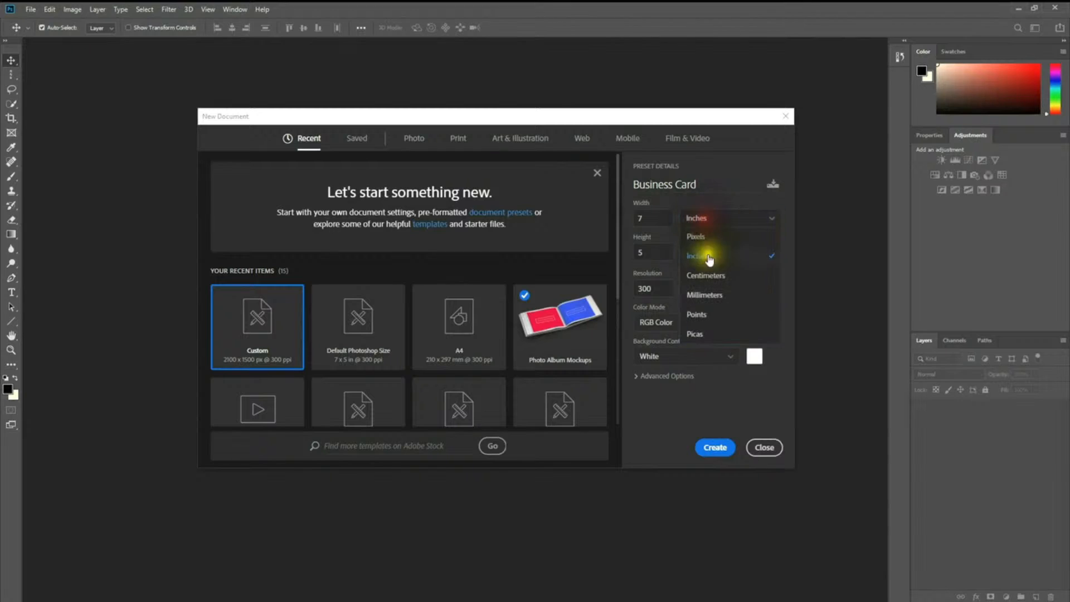
click(714, 239)
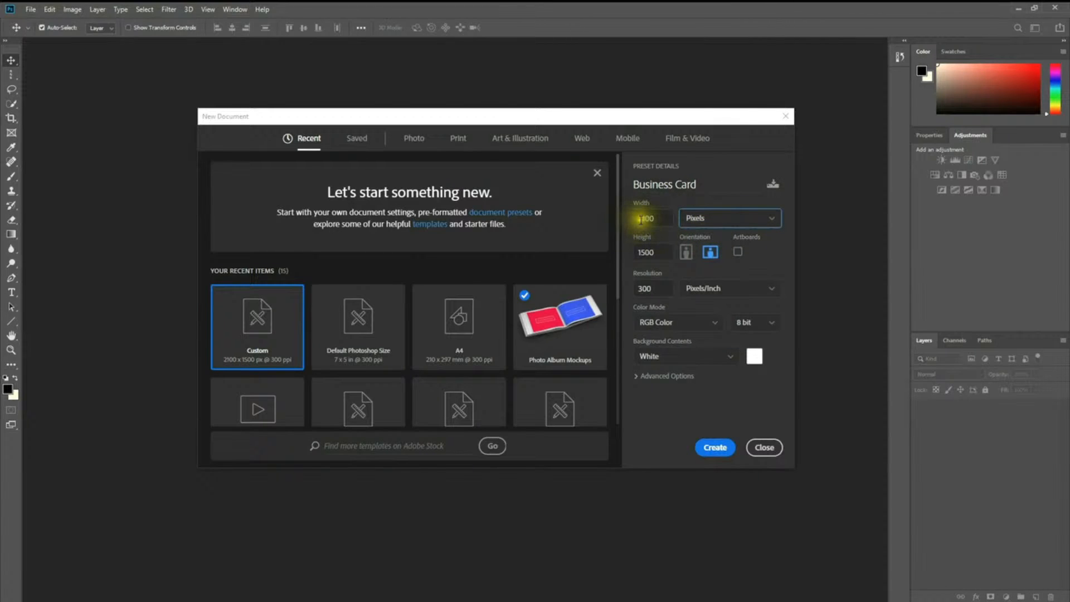
click(742, 225)
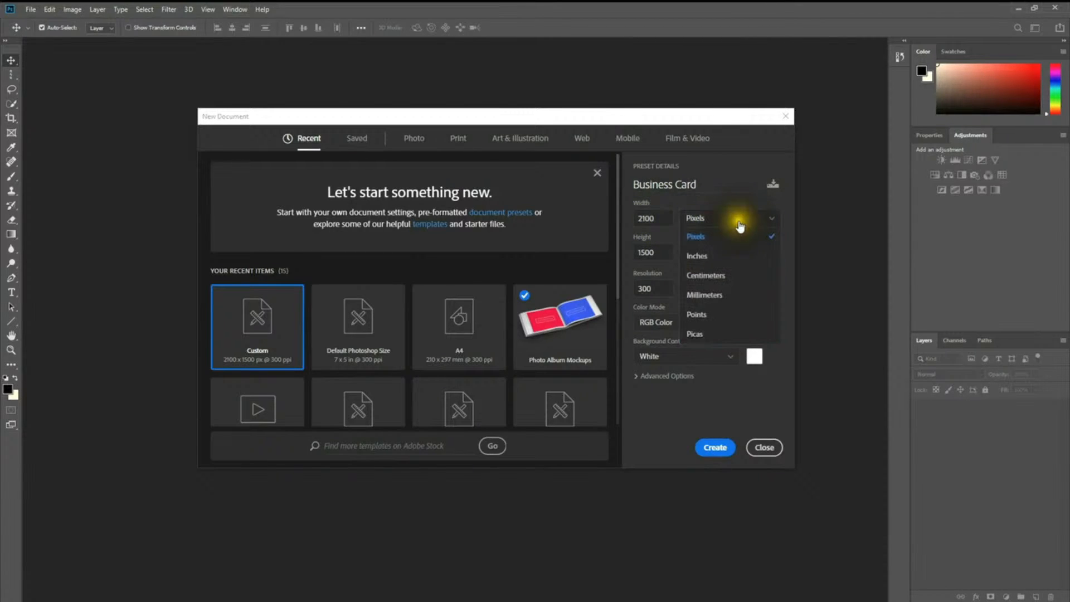
click(719, 240)
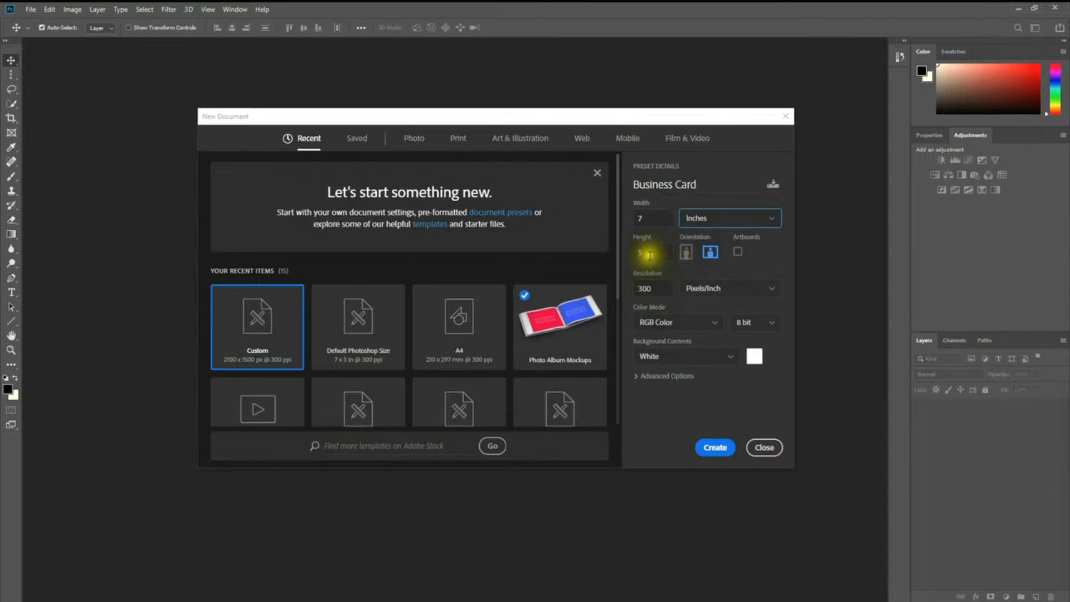
double_click(641, 217)
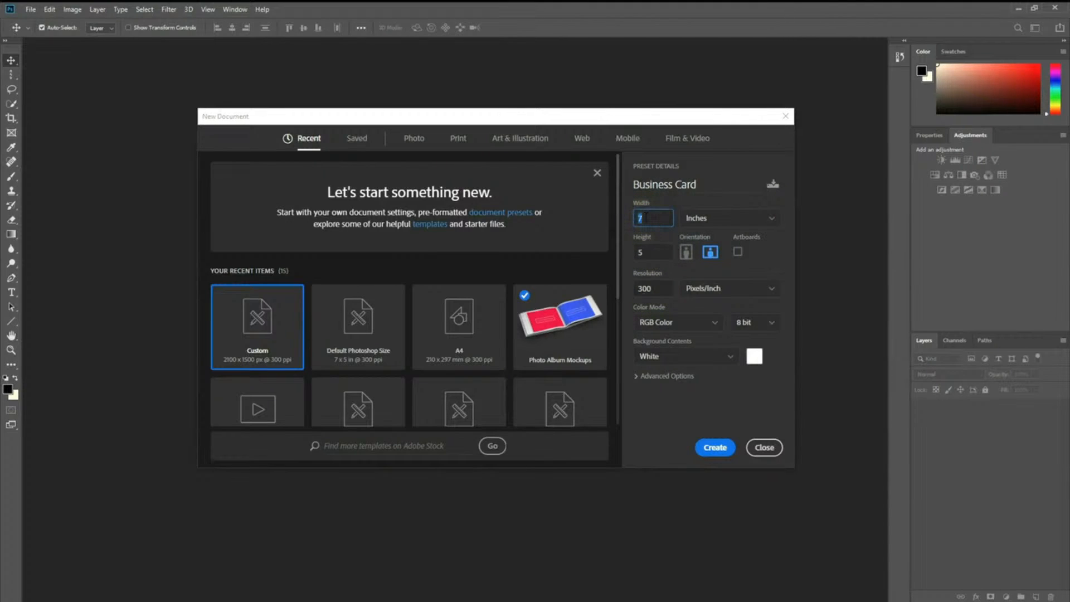
text(3)
drag(640, 251, 623, 247)
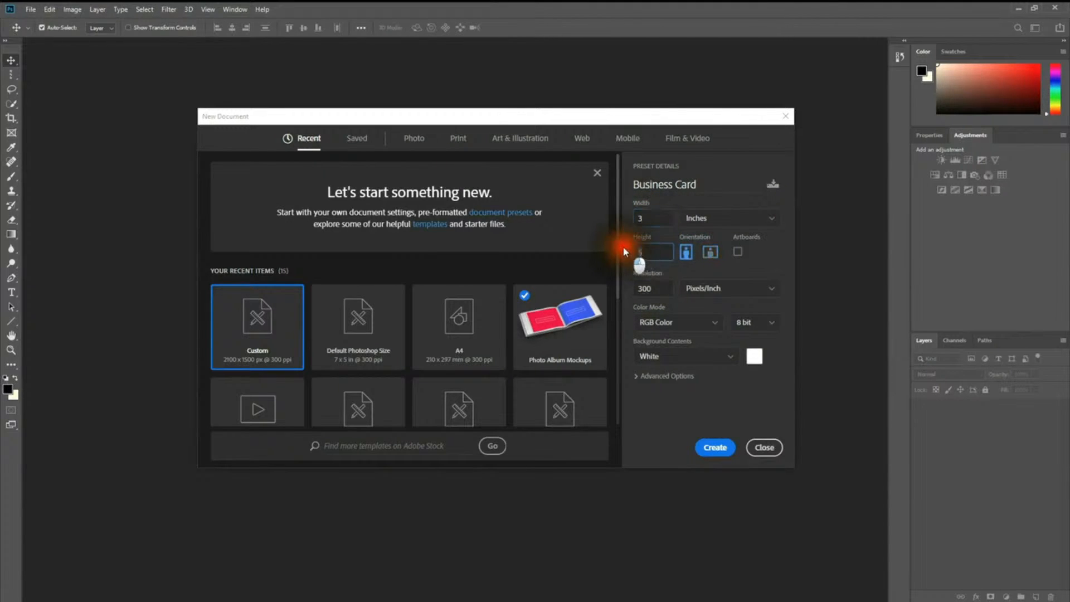
text(2)
Step: Convert the size to pixels (900 × 600) and switch to portrait orientation
click(689, 219)
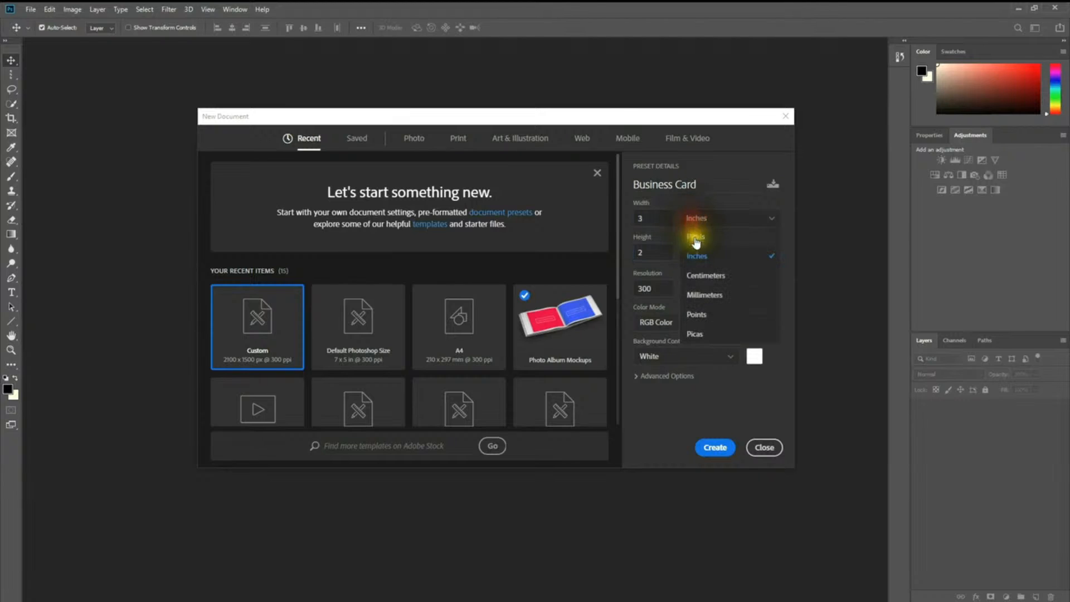
click(698, 244)
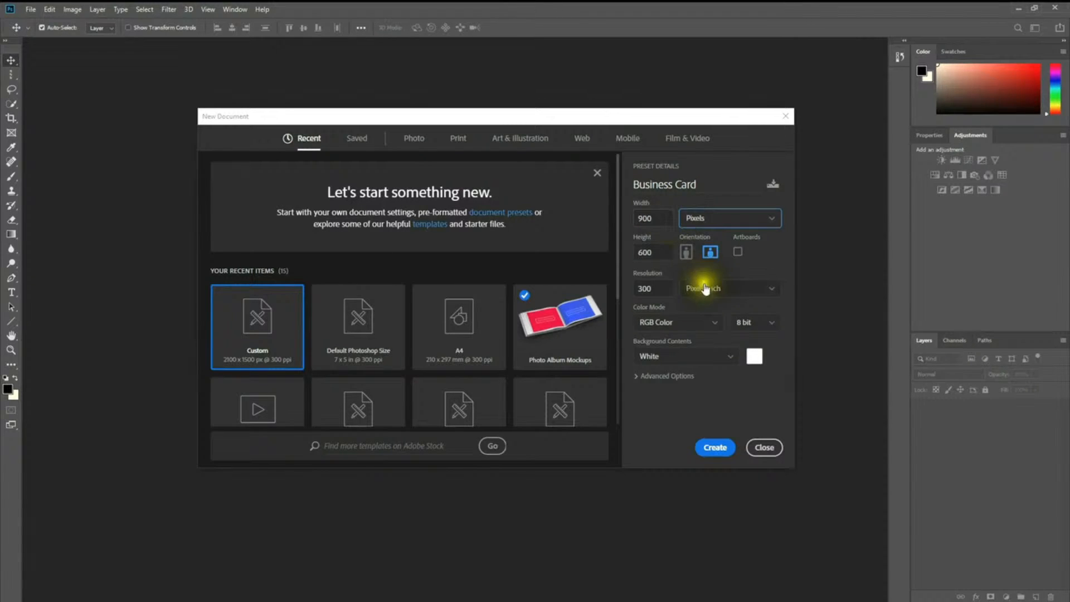
click(687, 253)
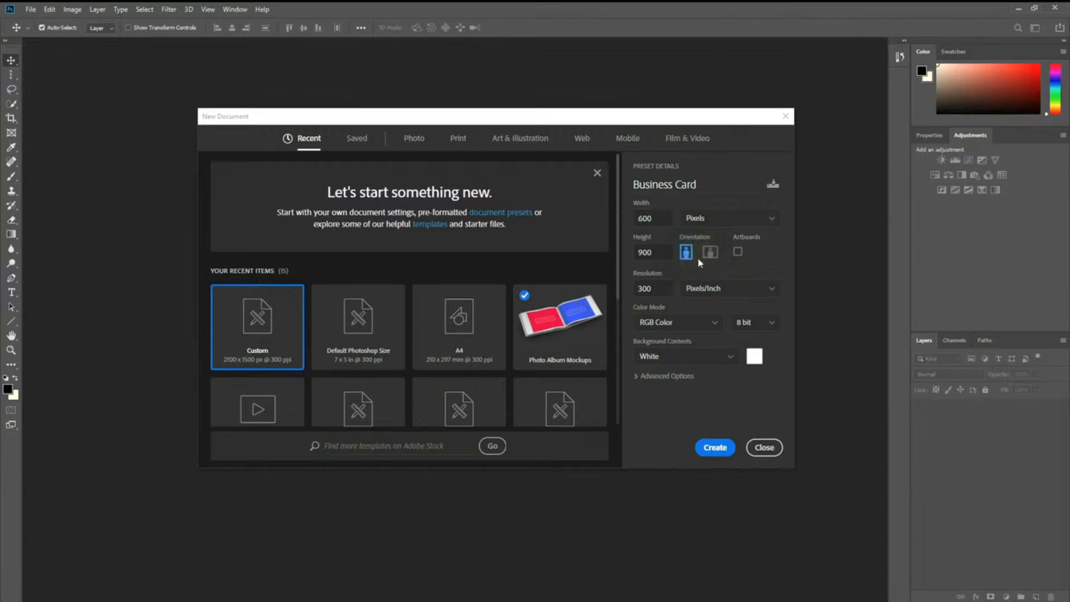
Step: Choose landscape, keep RGB Color, 8 bit and White background, and create the document
click(708, 254)
click(687, 329)
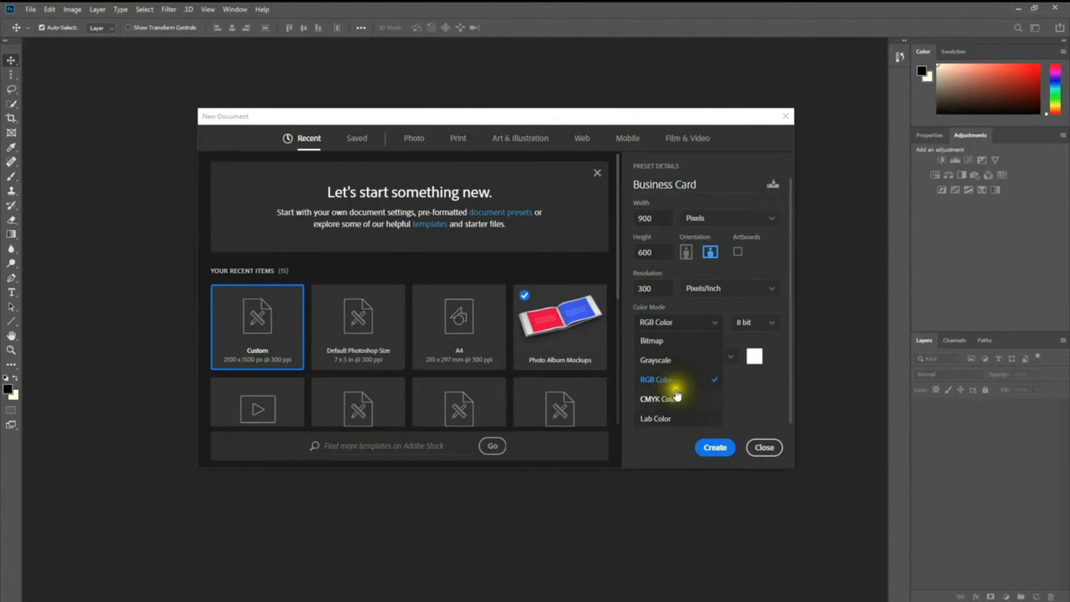
click(682, 383)
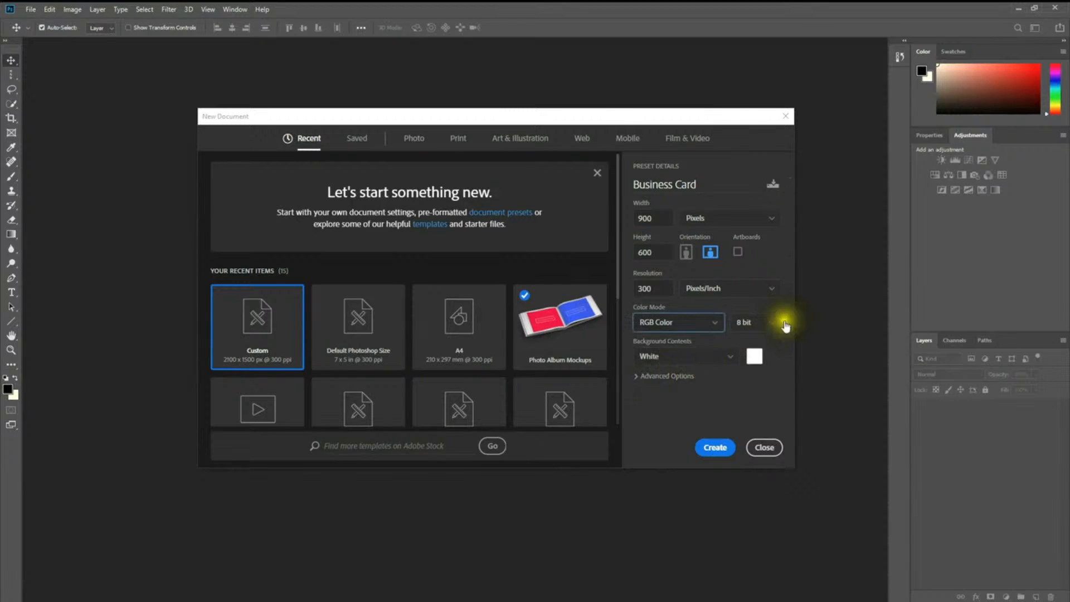
click(746, 324)
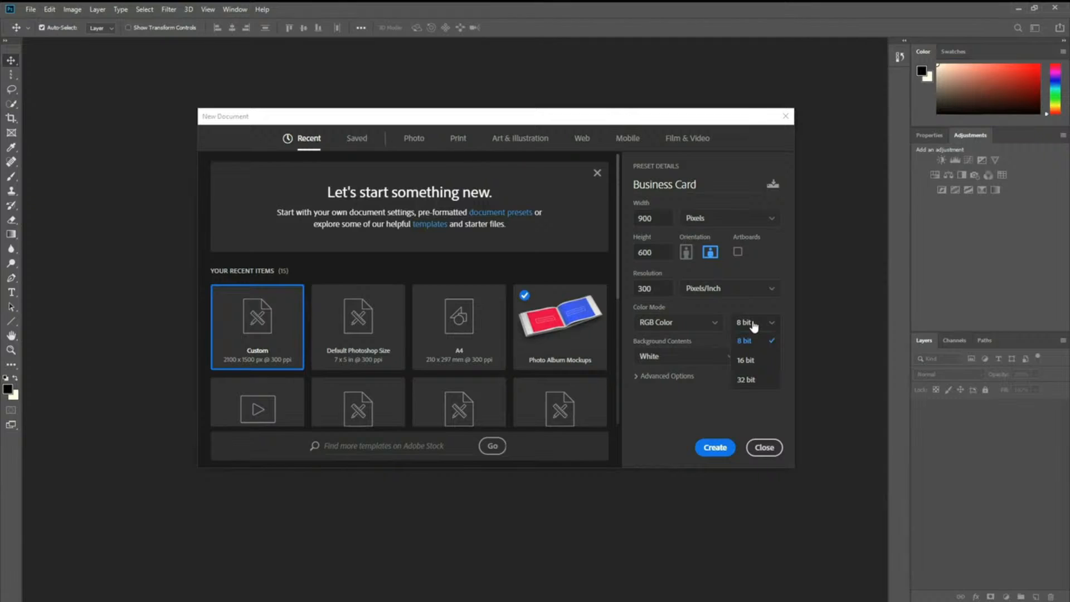
click(753, 326)
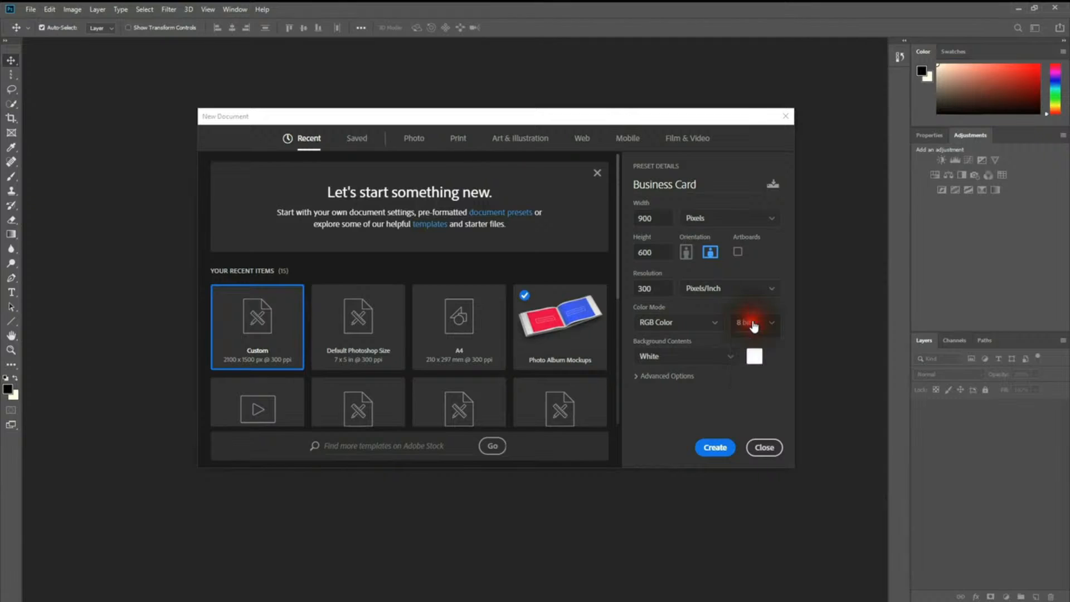
click(728, 363)
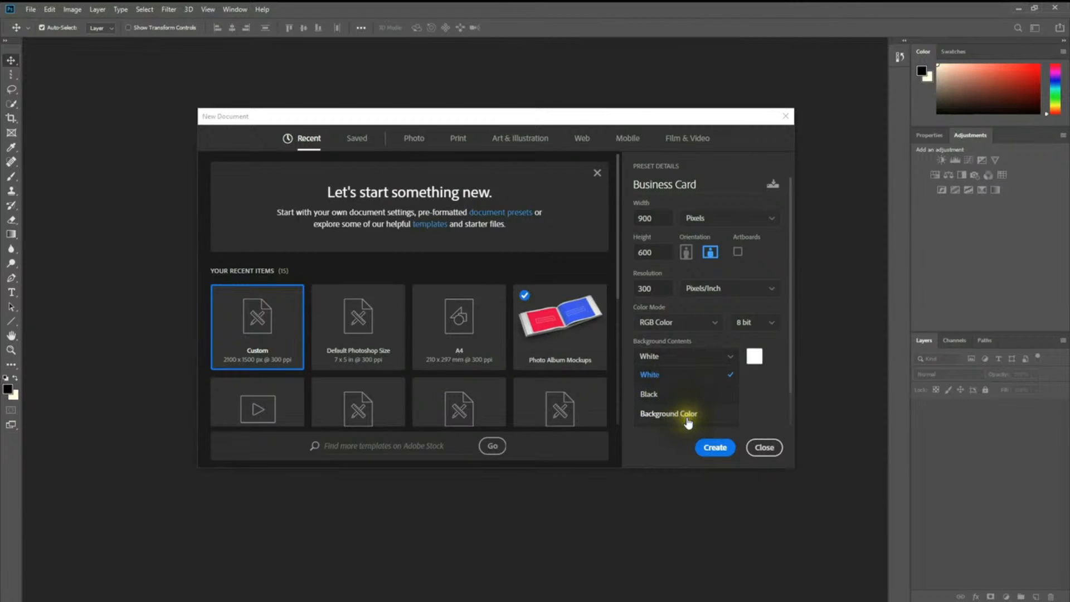
click(715, 356)
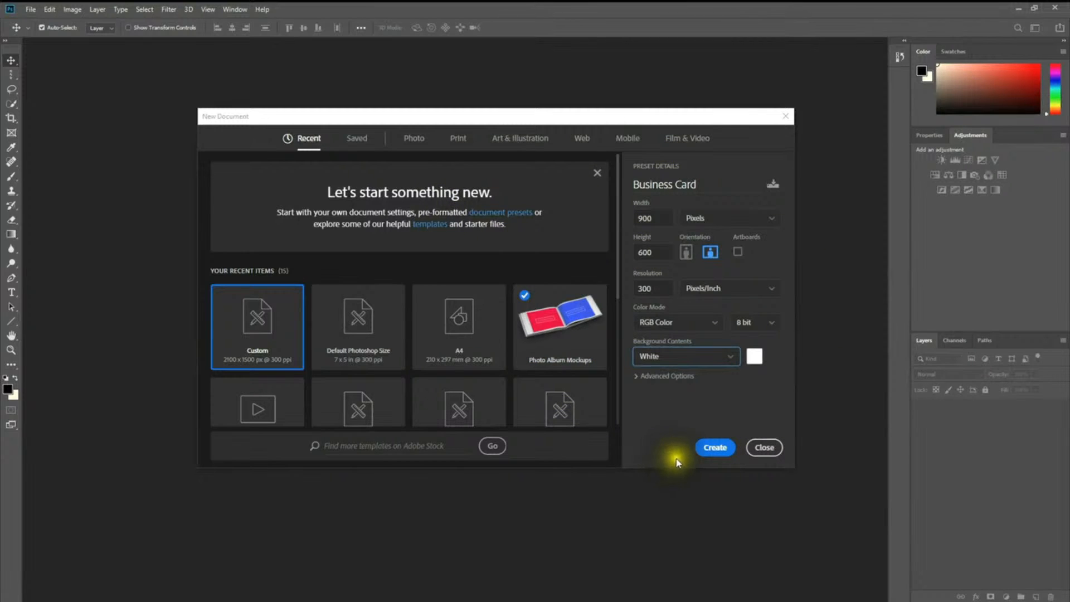
click(714, 447)
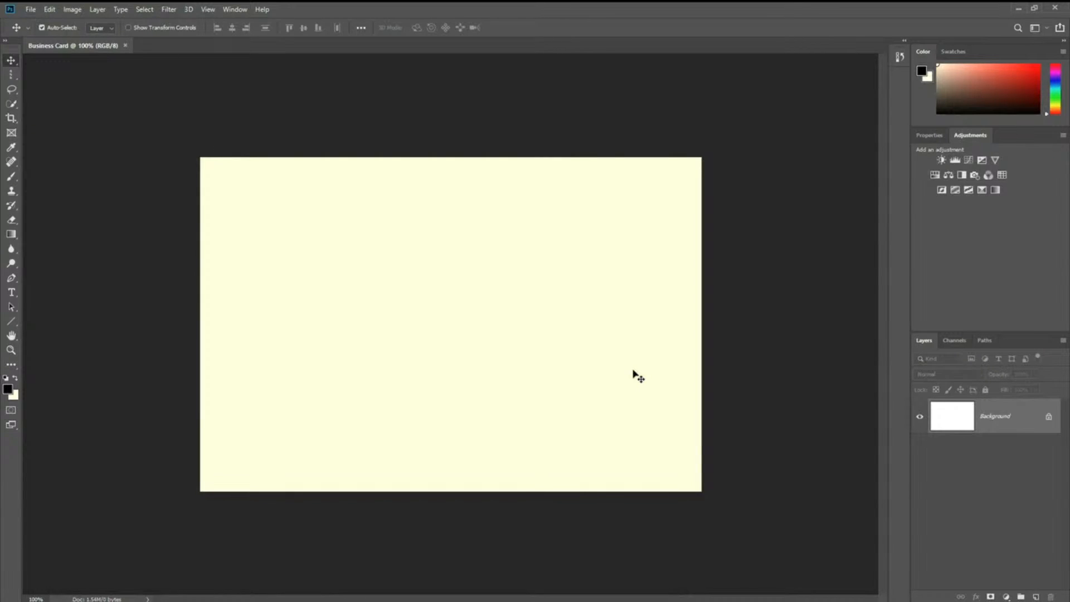
click(354, 342)
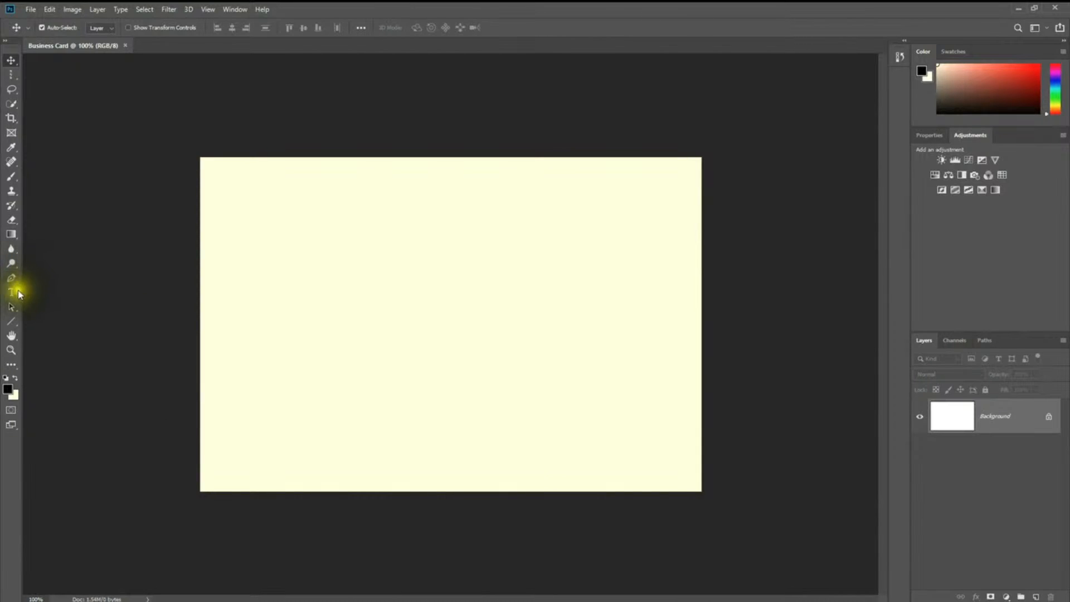
Step: Pick the Horizontal Type Tool from the type tool flyout
click(11, 294)
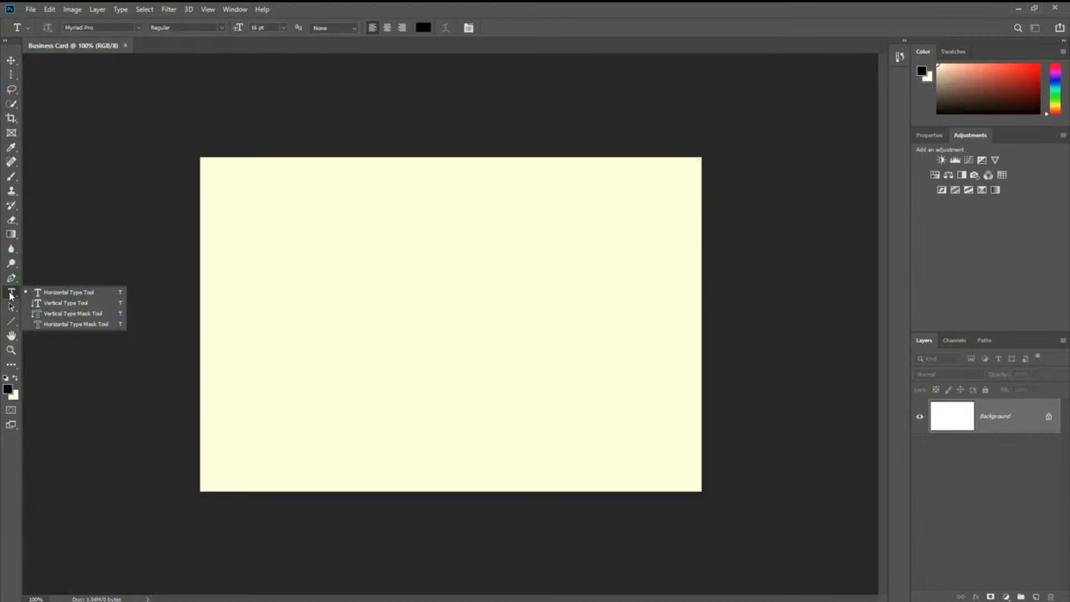
drag(11, 295, 59, 304)
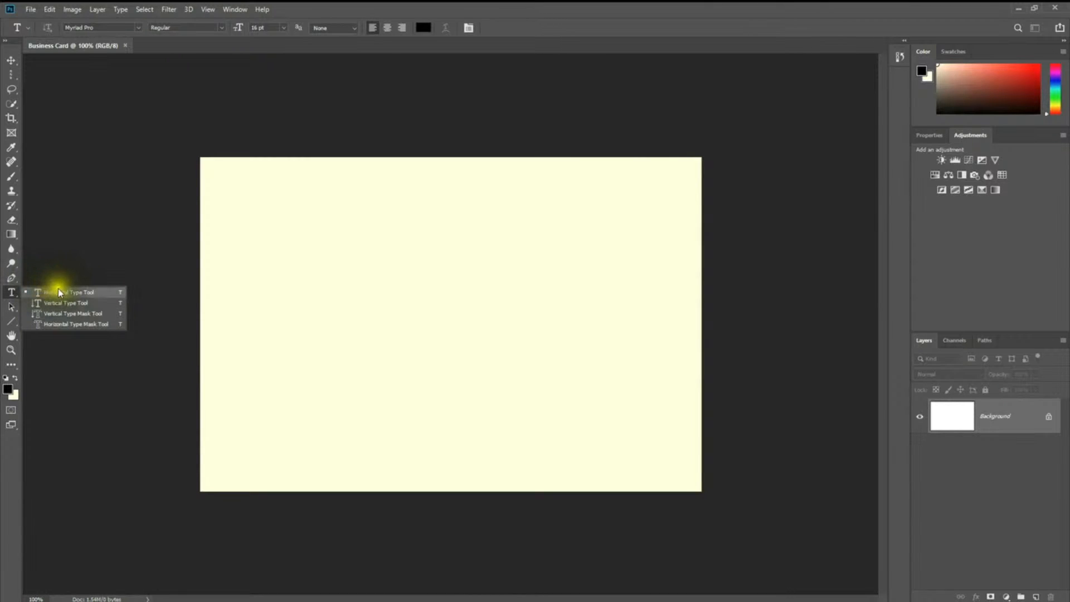
click(58, 290)
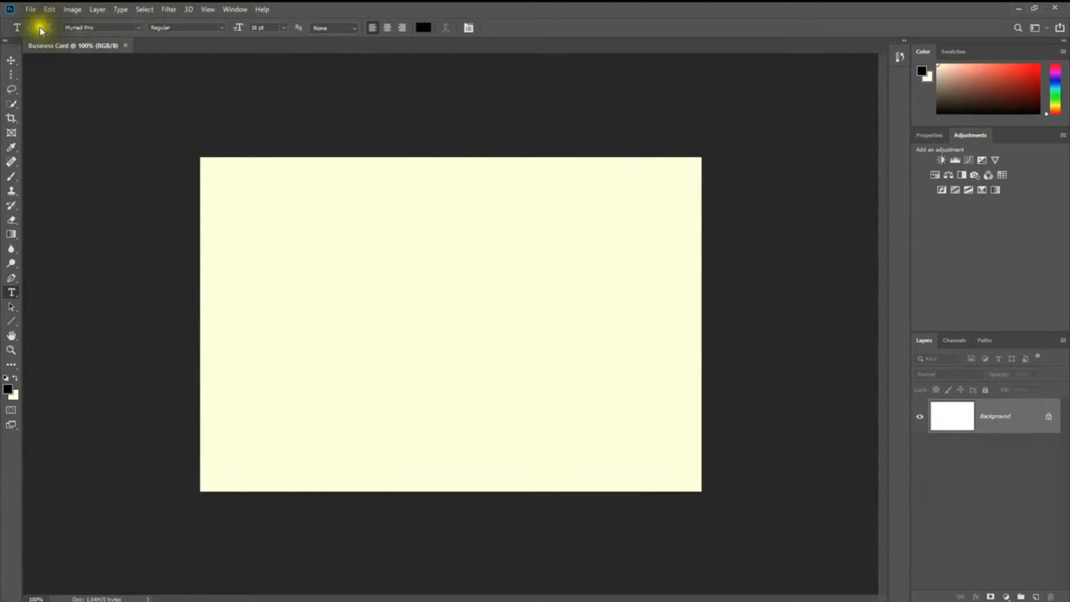
Step: Try the Spot Healing, Brush, Clone Stamp and History Brush tools, then return to Horizontal Type
click(14, 161)
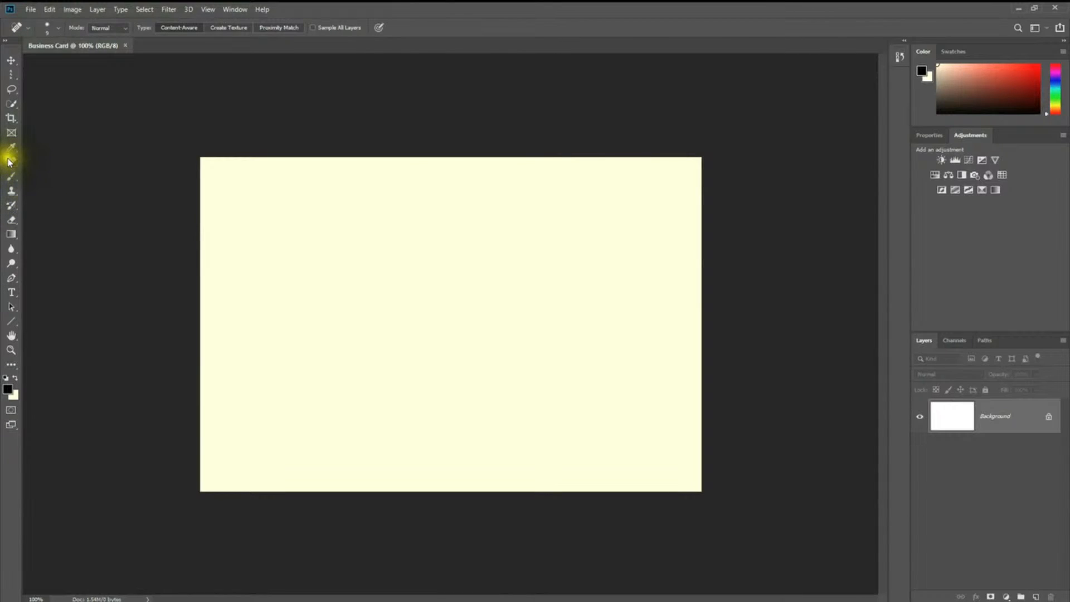
click(12, 176)
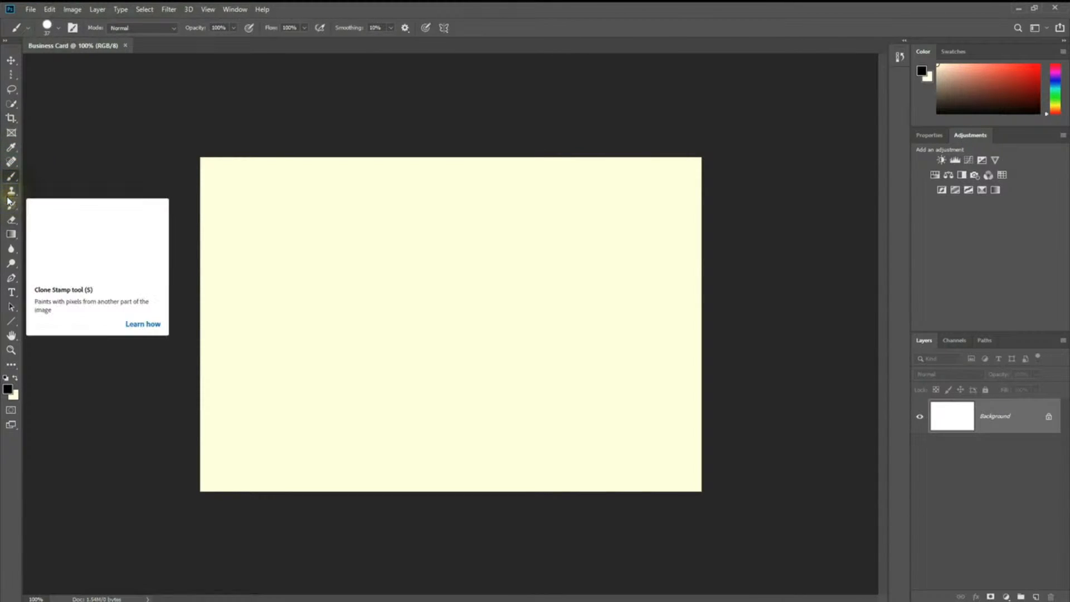
click(10, 198)
click(13, 205)
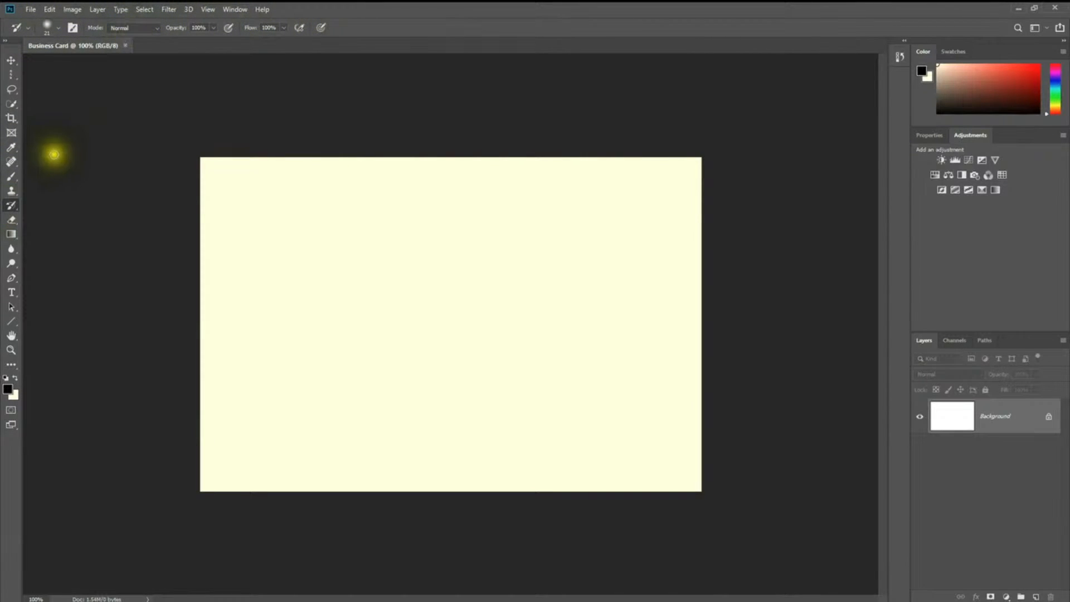
click(11, 162)
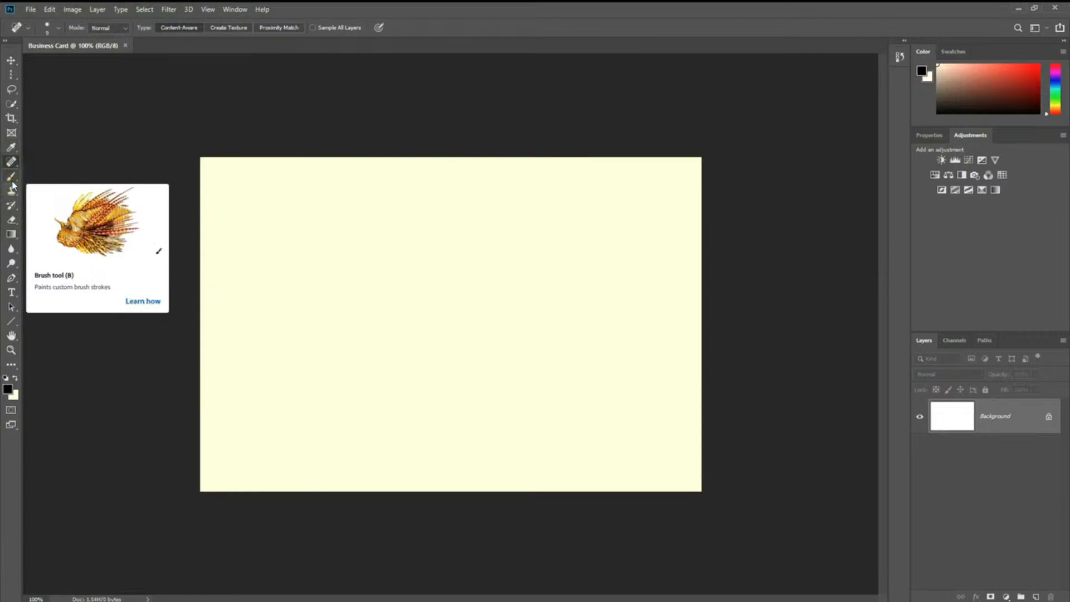
click(11, 184)
click(12, 205)
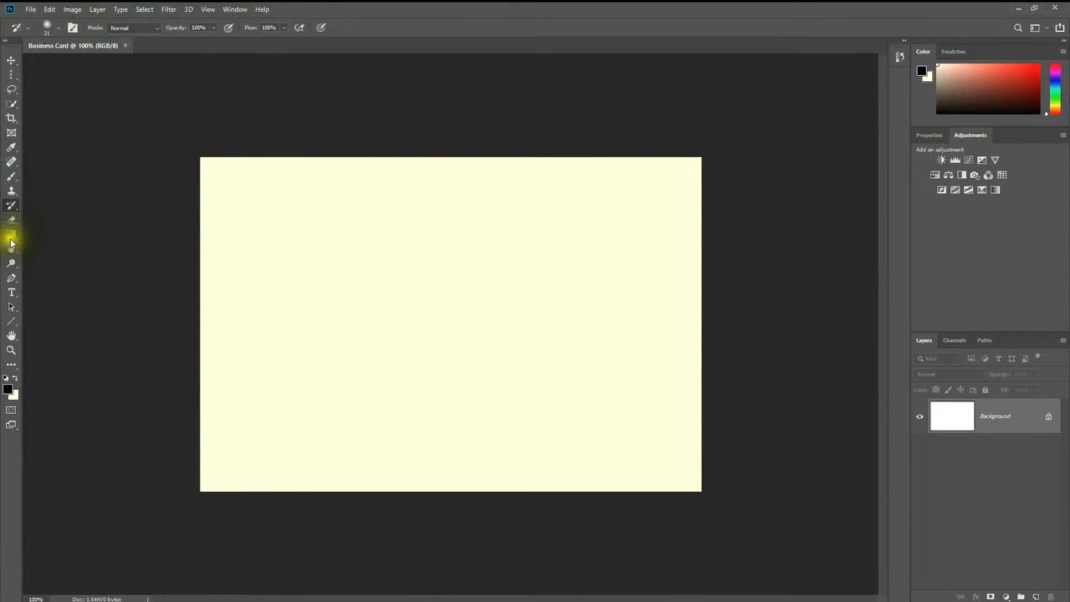
click(12, 291)
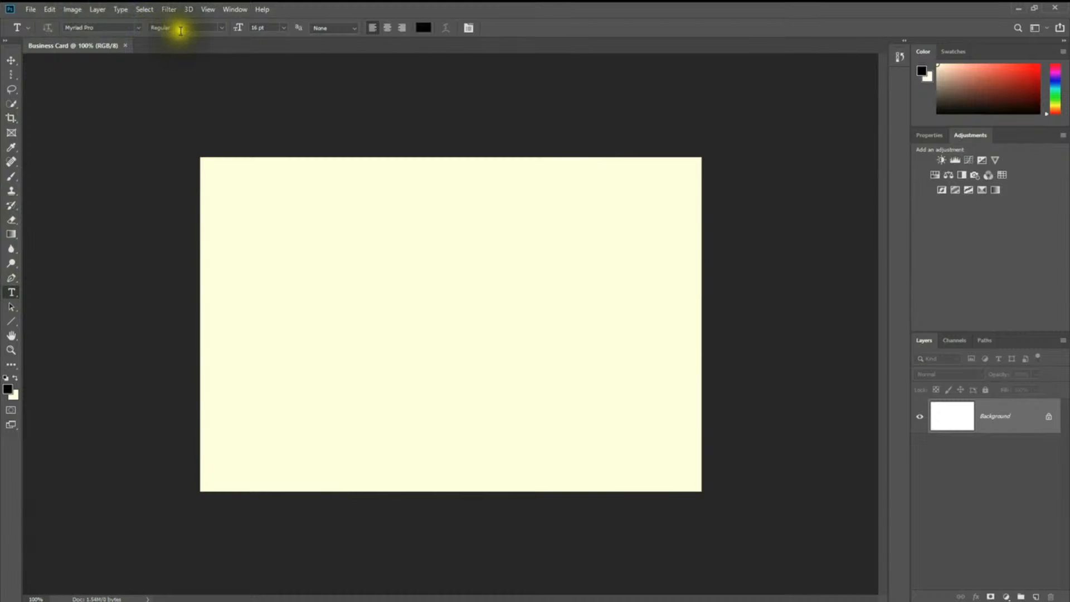
click(224, 29)
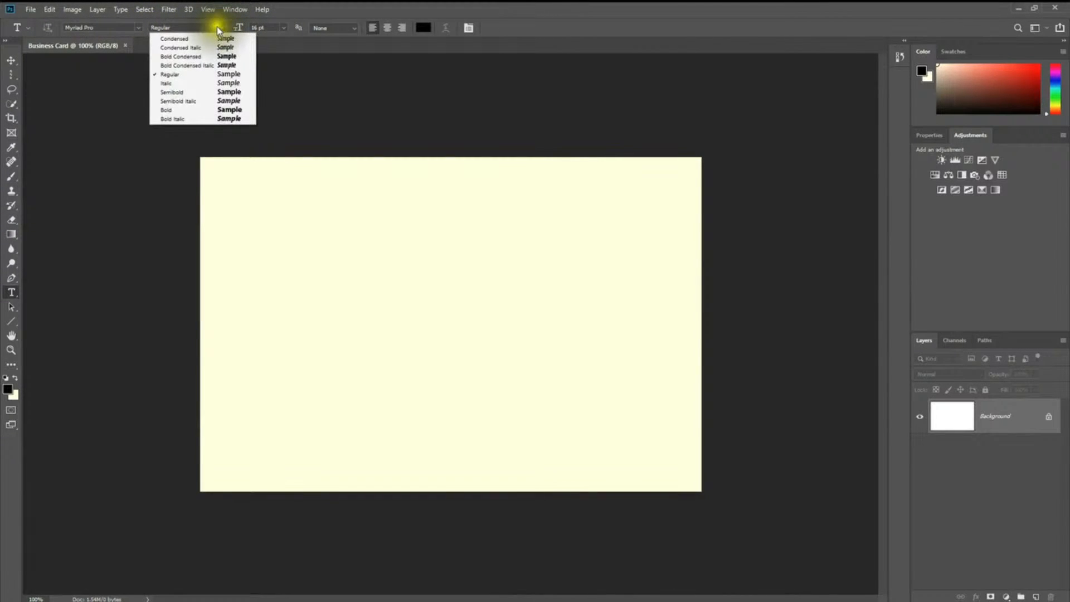
click(277, 27)
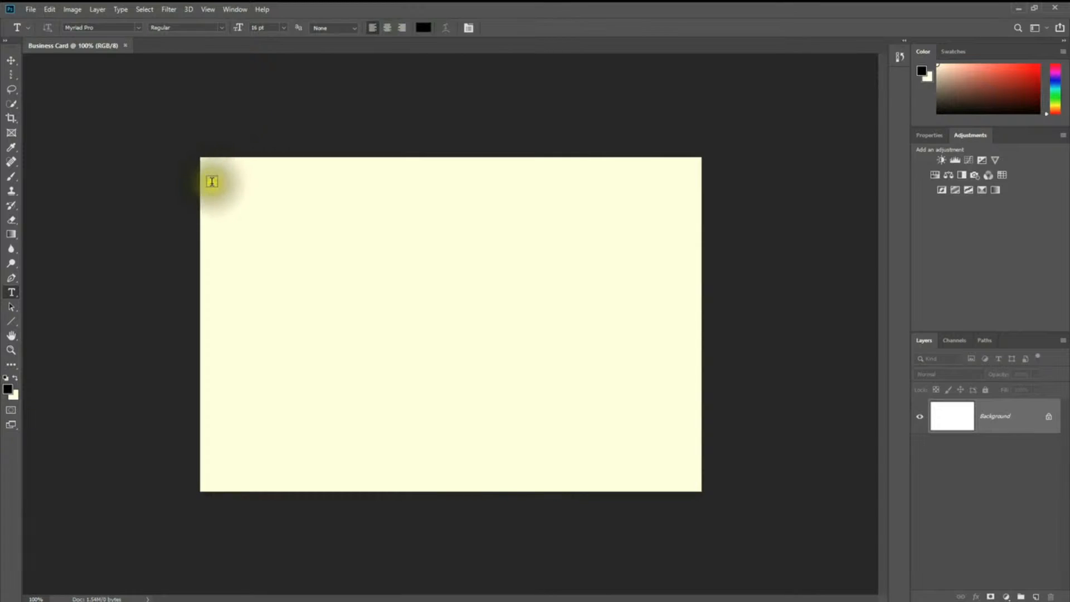
drag(213, 172, 465, 228)
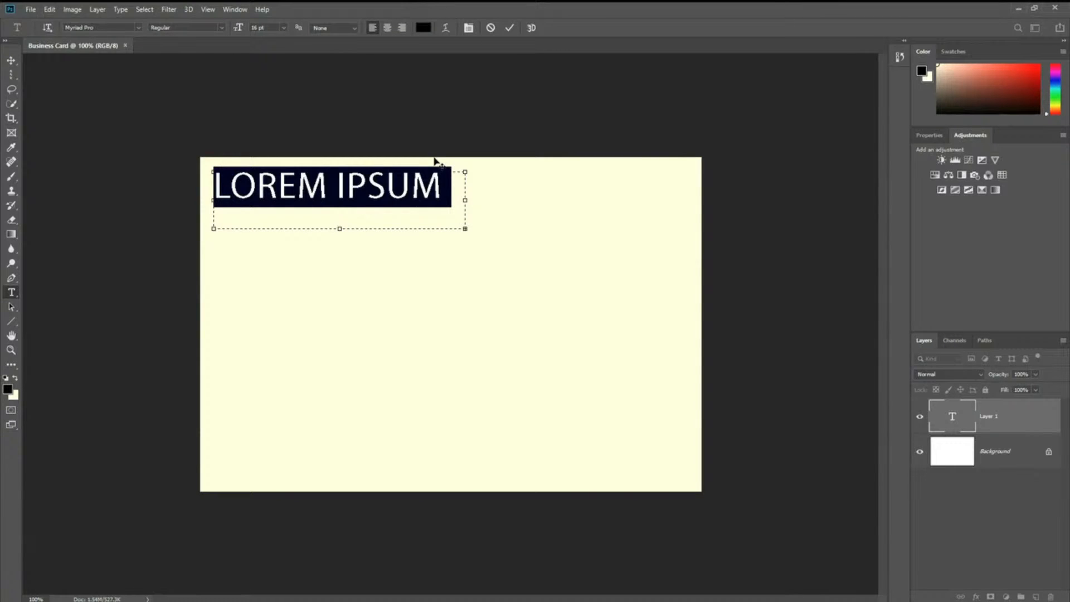
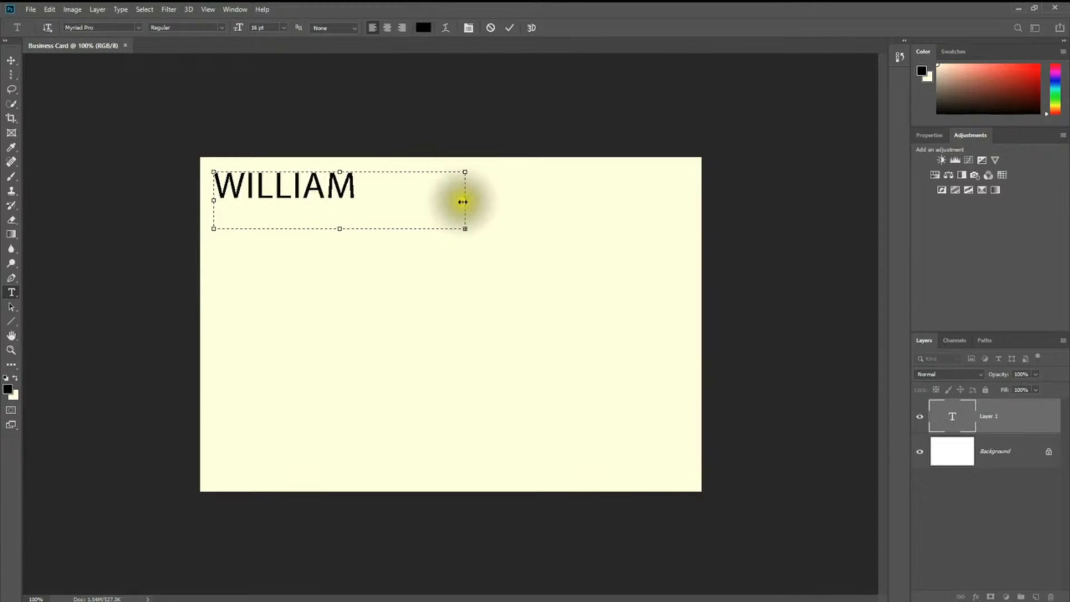
drag(466, 200, 567, 211)
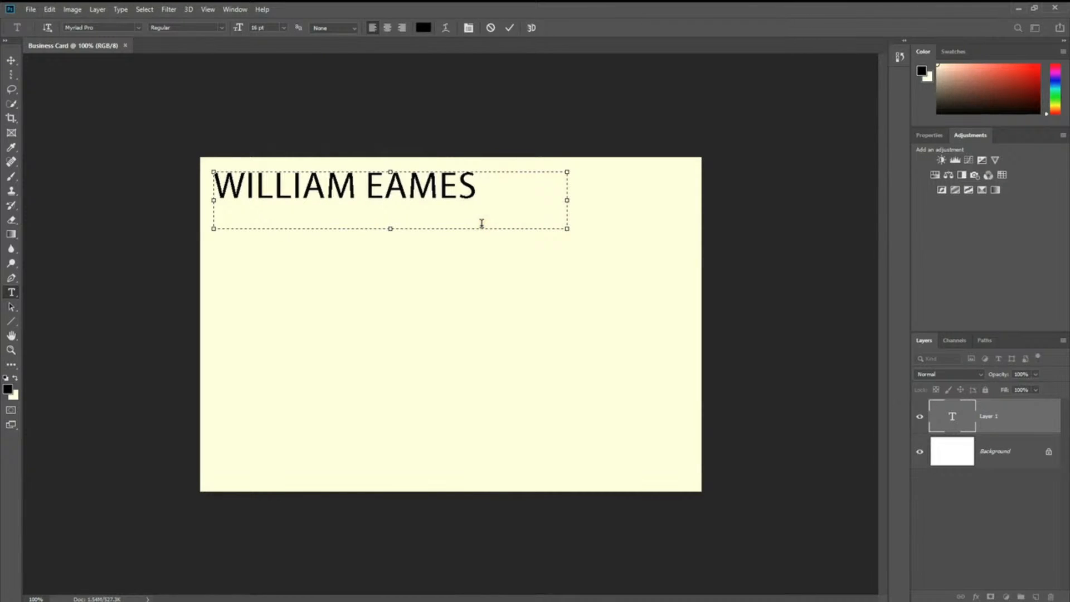
Step: Make the box taller, add PHOTOGRAPHY on a second line, and select both lines
click(390, 229)
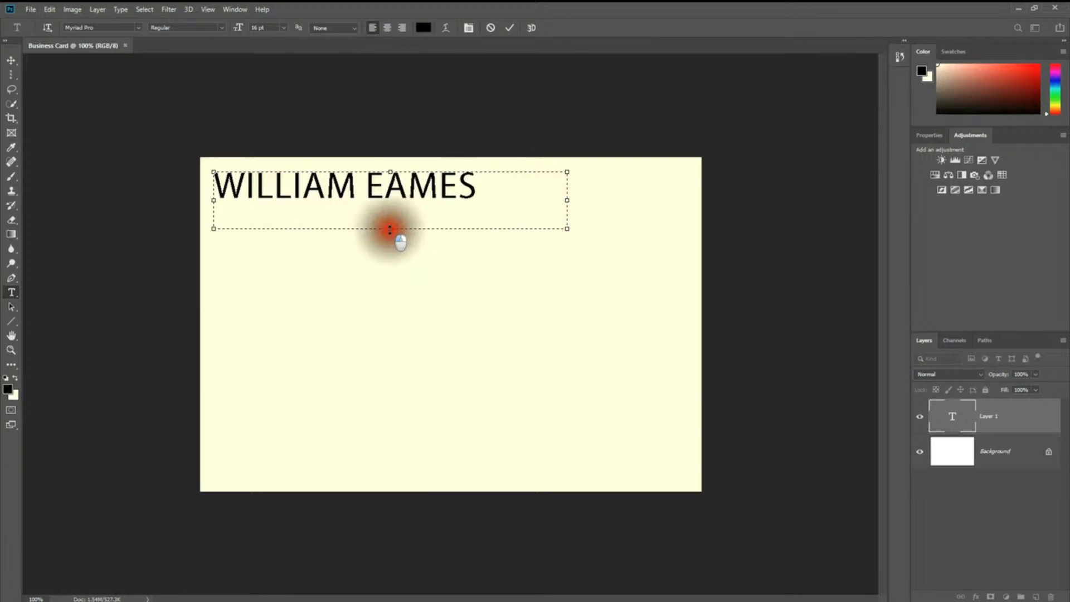
drag(390, 228, 390, 272)
click(435, 224)
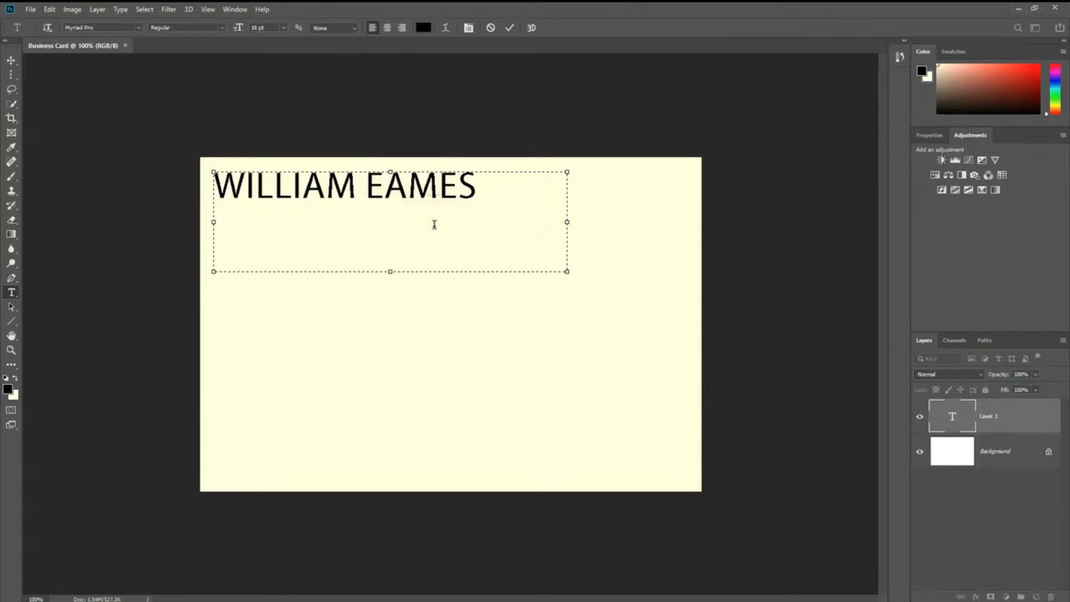
text(PHOTOGR)
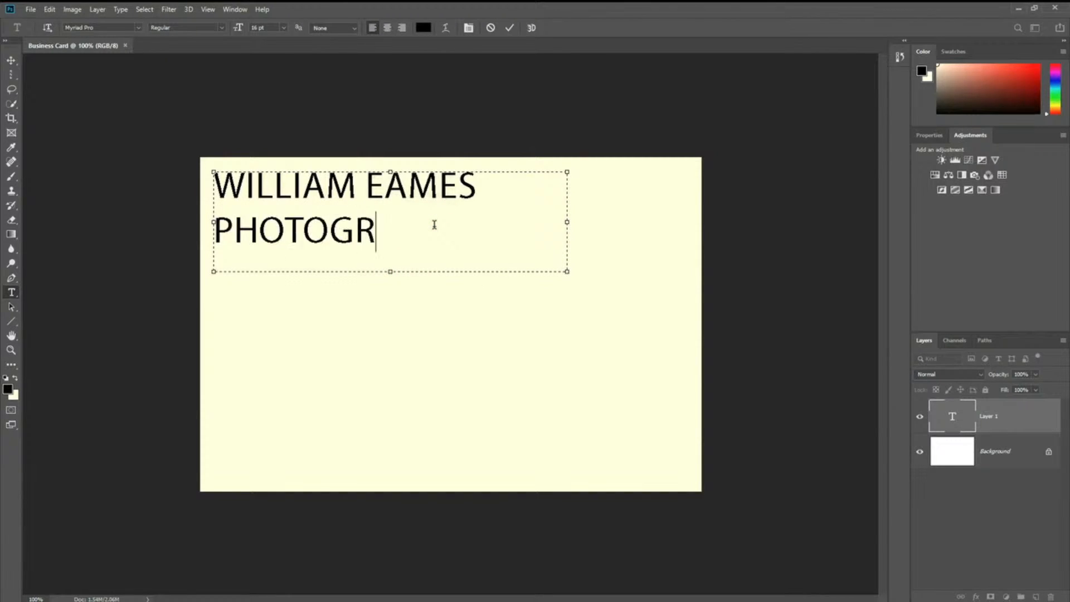
text(APHY)
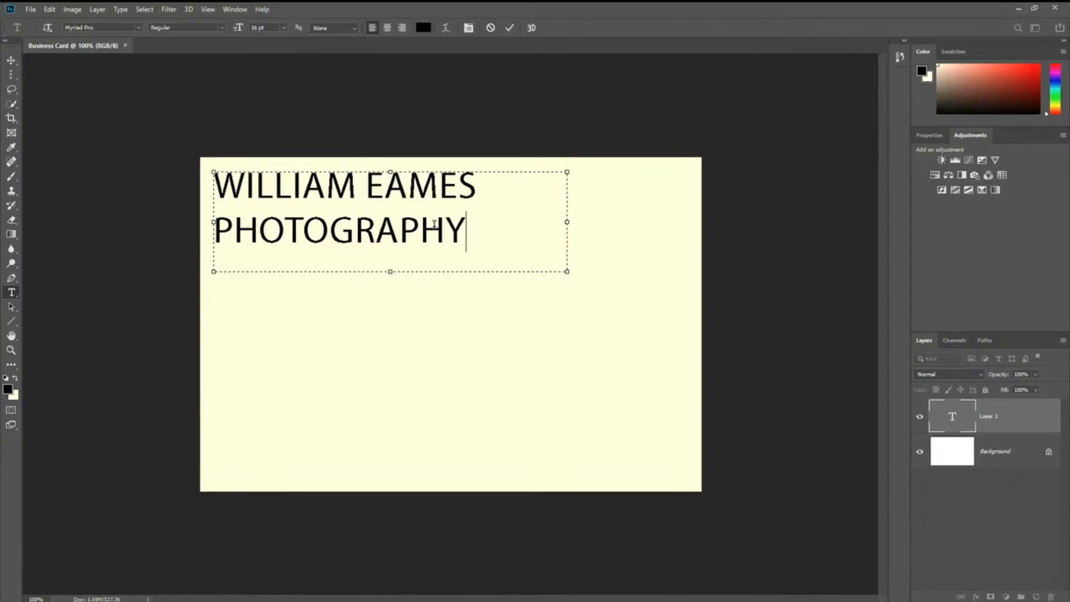
drag(495, 227, 63, 169)
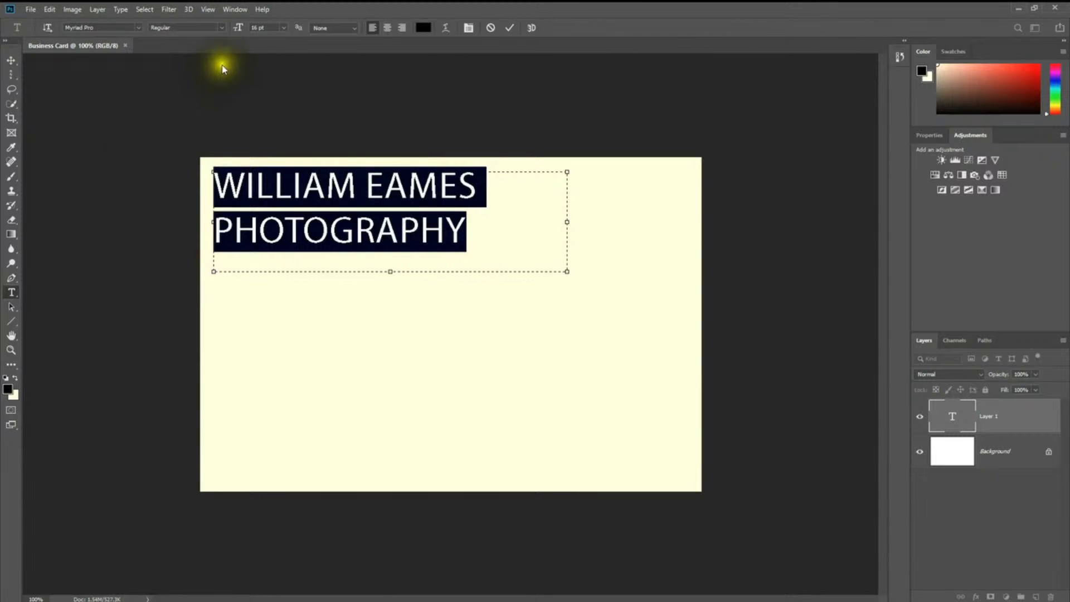
Step: Give the two-line name a 14 pt size and #222222 dark grey colour, then deselect it
click(283, 28)
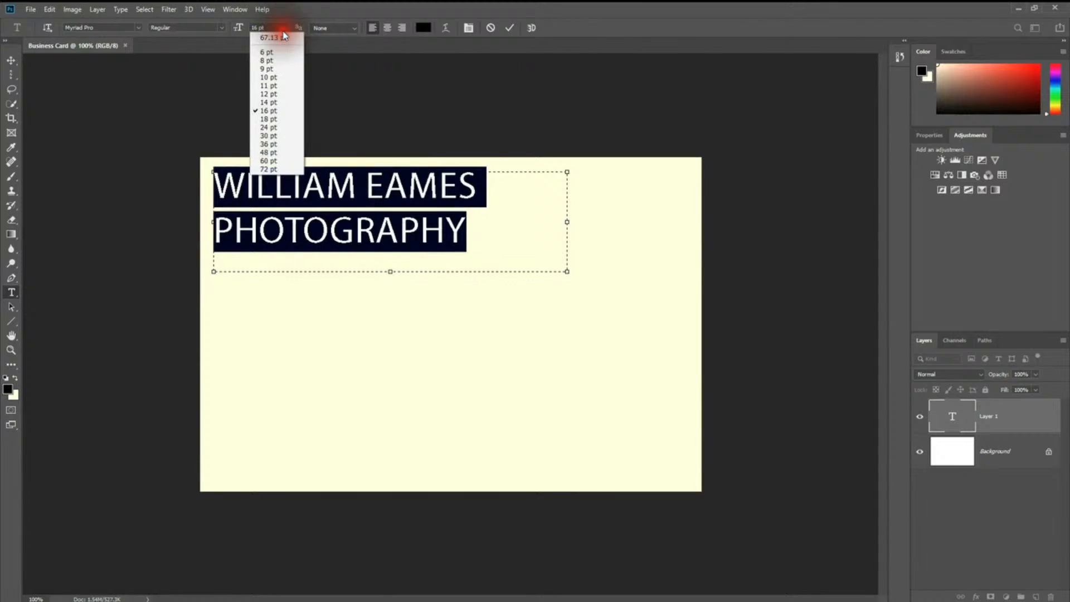
click(270, 103)
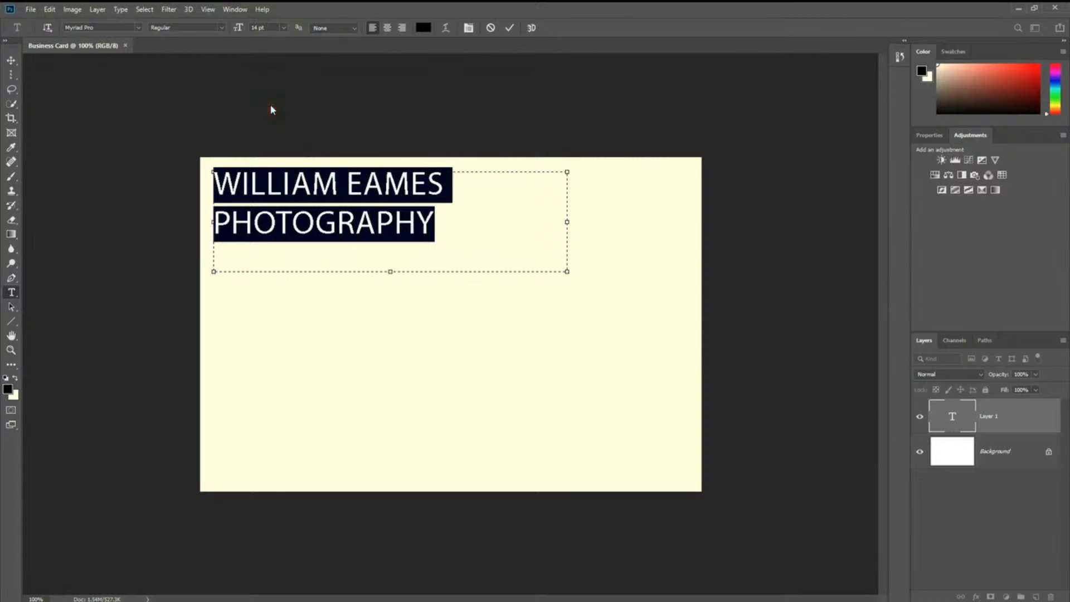
click(420, 28)
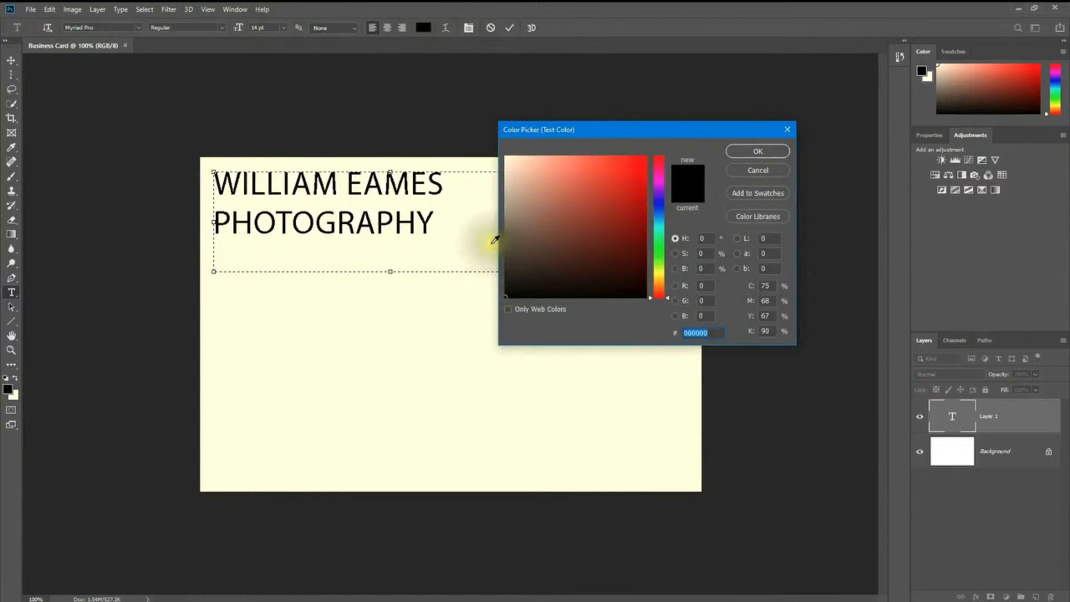
click(509, 262)
mouse_move(510, 262)
mouse_down()
mouse_move(513, 251)
mouse_move(502, 266)
mouse_move(514, 277)
mouse_move(506, 269)
mouse_up()
click(734, 156)
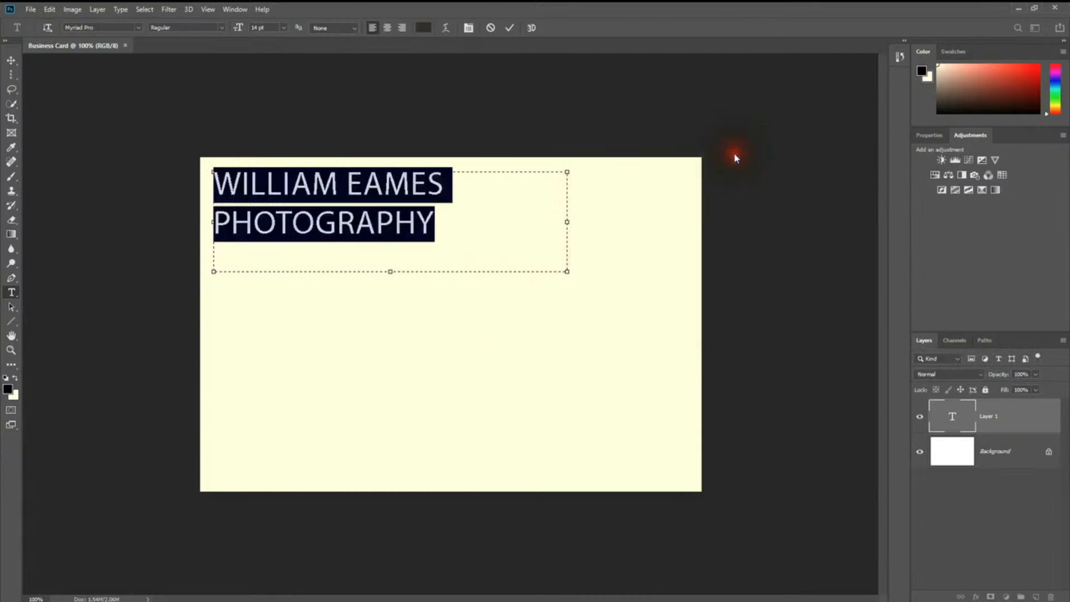
click(452, 222)
click(234, 269)
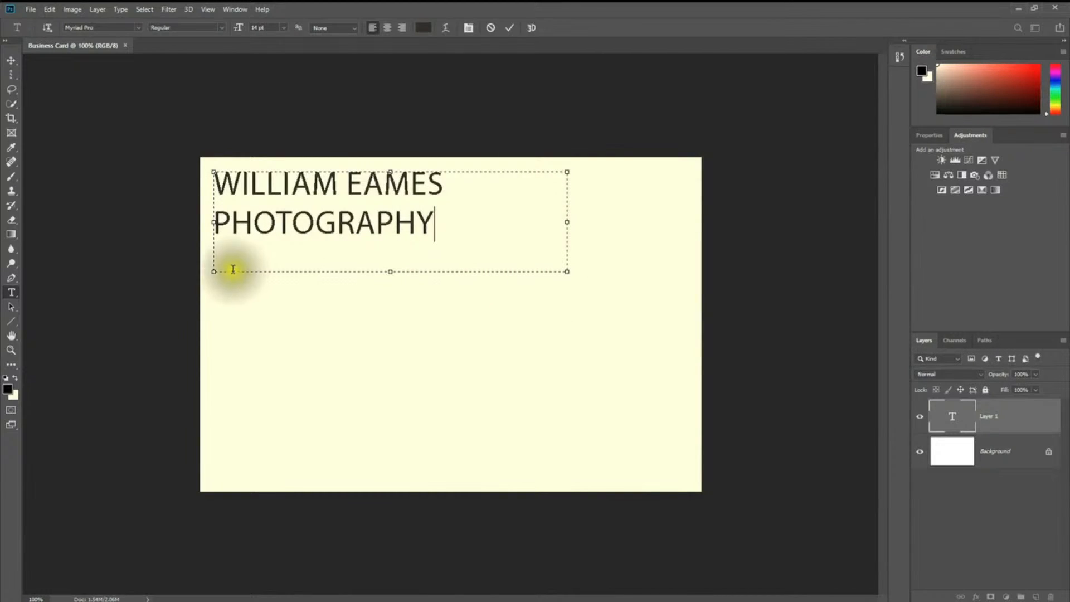
click(231, 269)
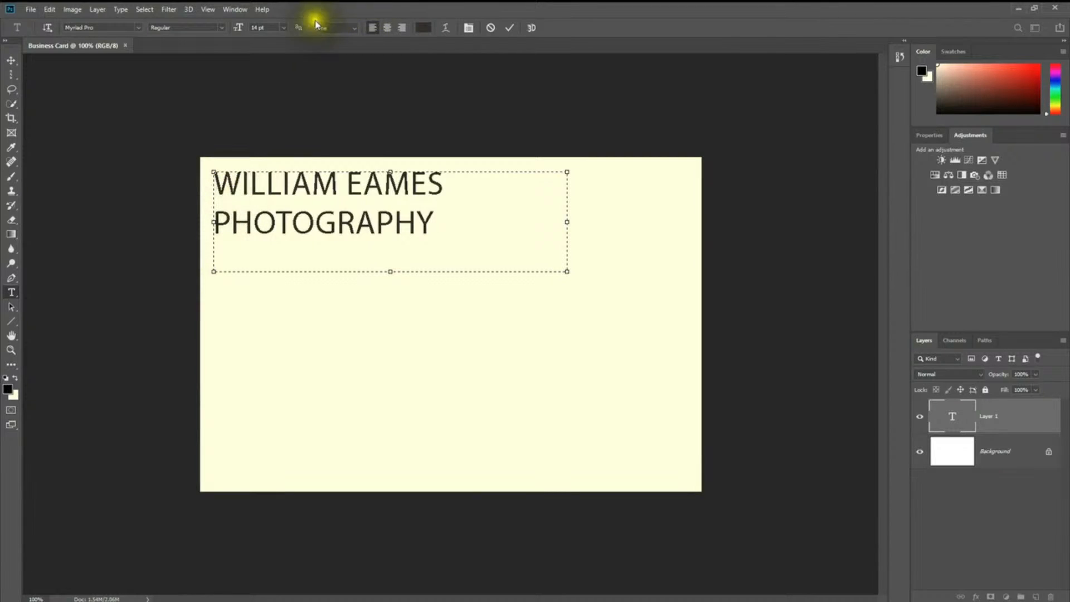
Step: Set the type size to 11 pt, then shrink the phone number line to 10 and 9 pt
click(285, 27)
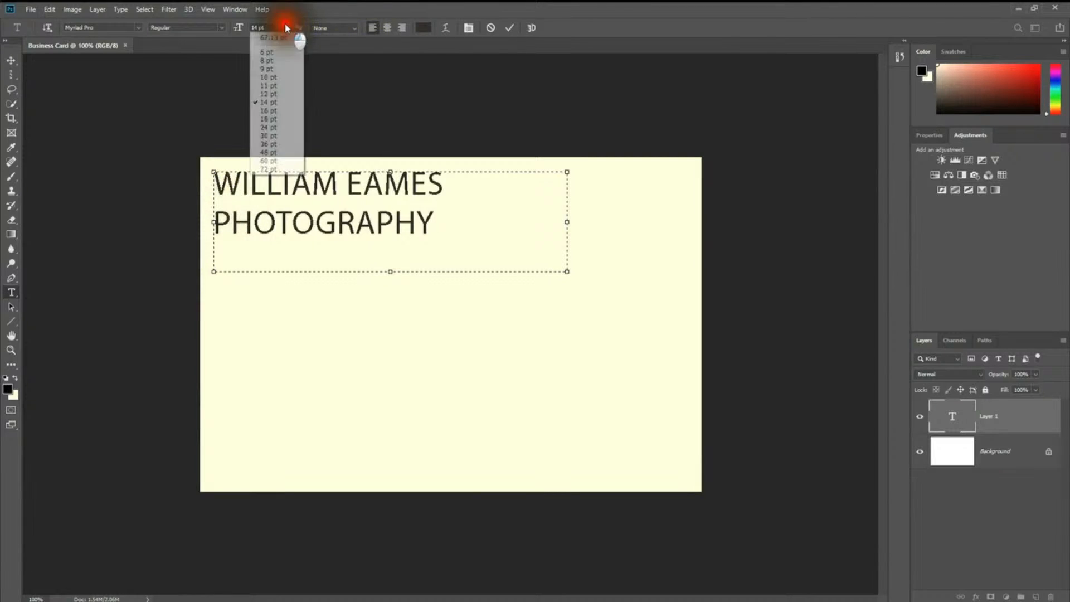
click(256, 87)
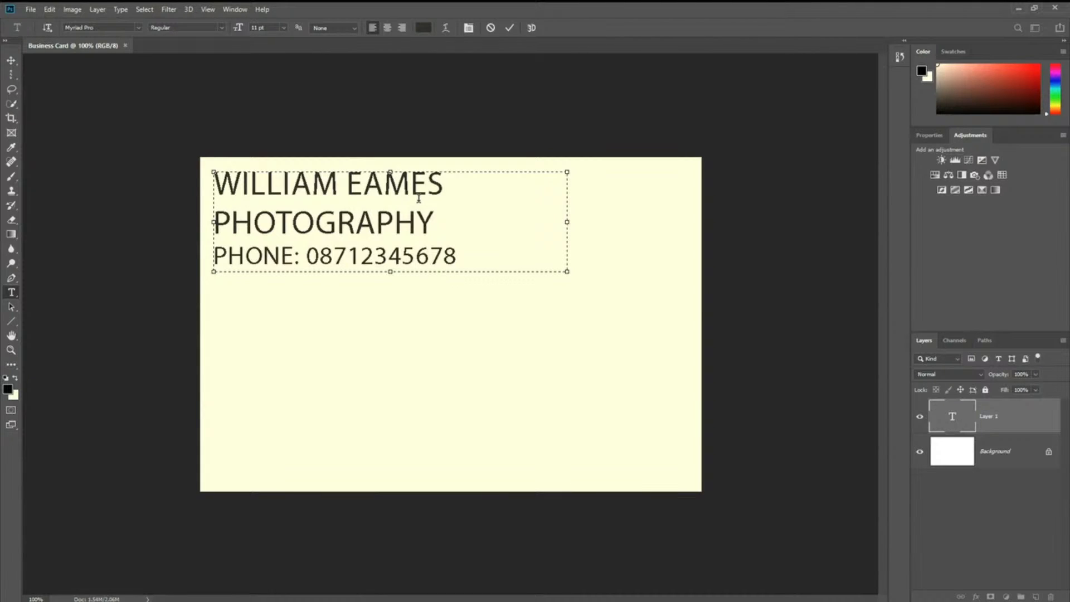
click(355, 257)
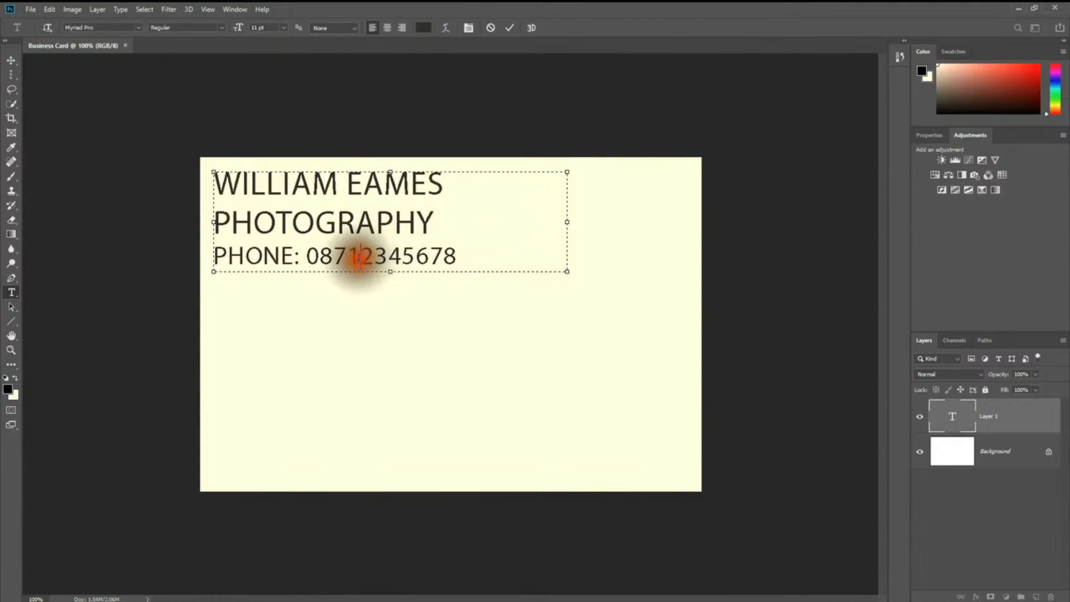
drag(472, 254, 151, 252)
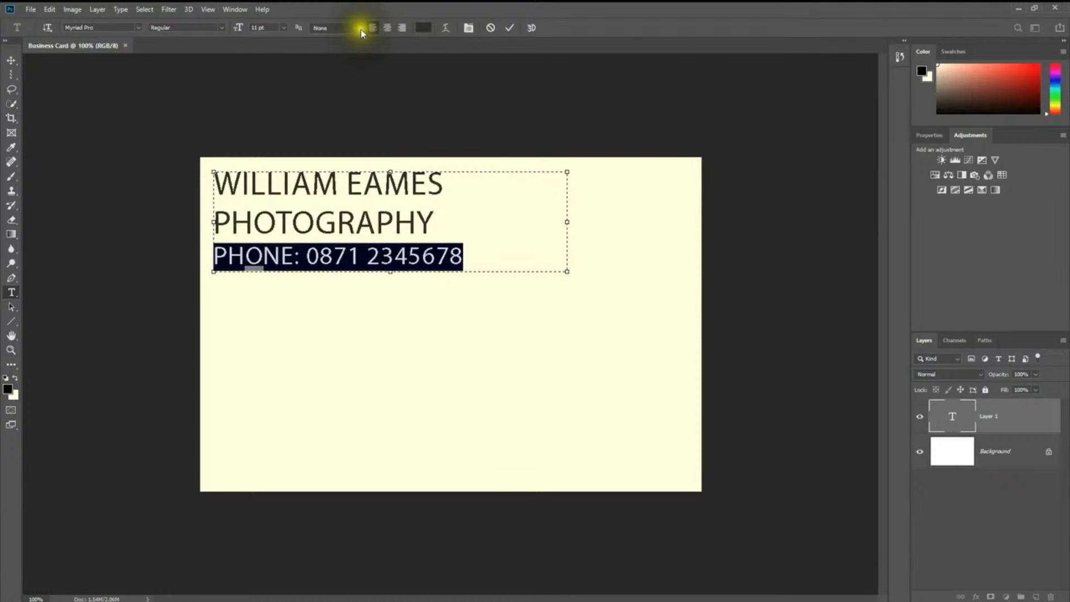
click(283, 27)
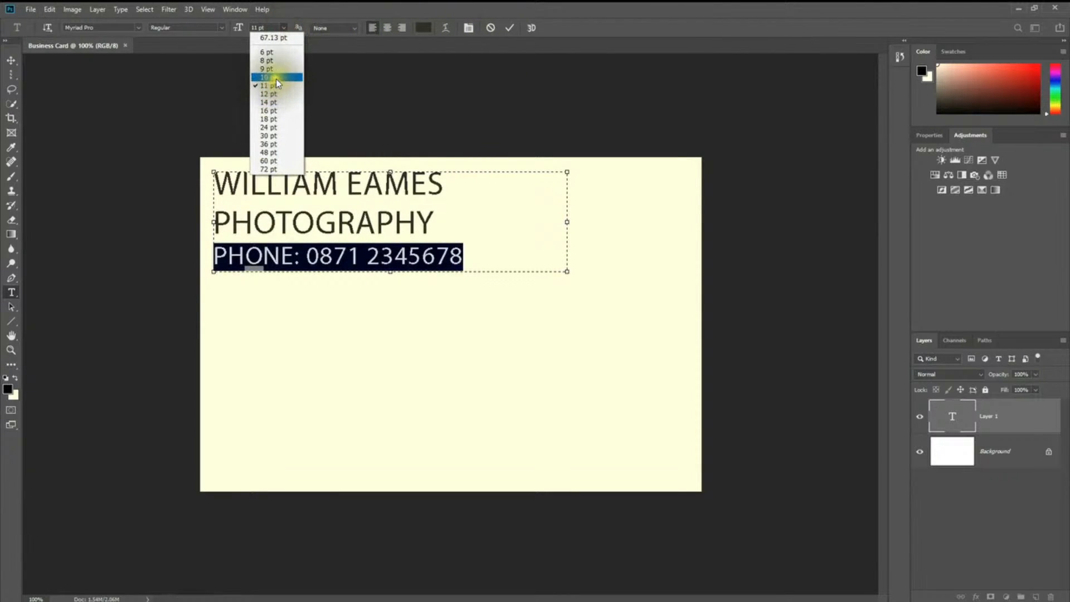
click(276, 77)
click(282, 27)
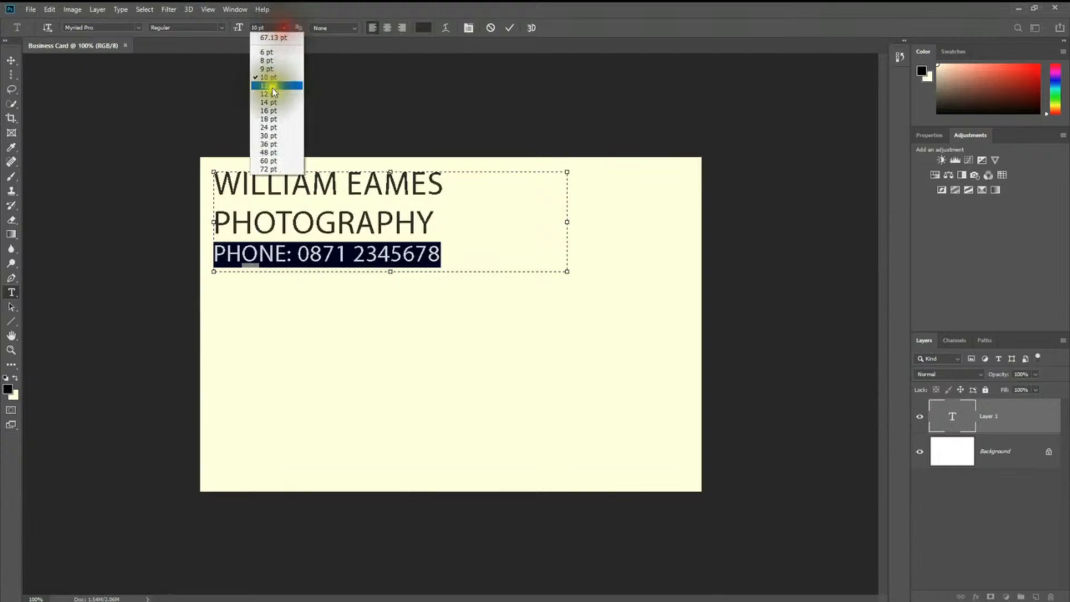
click(268, 69)
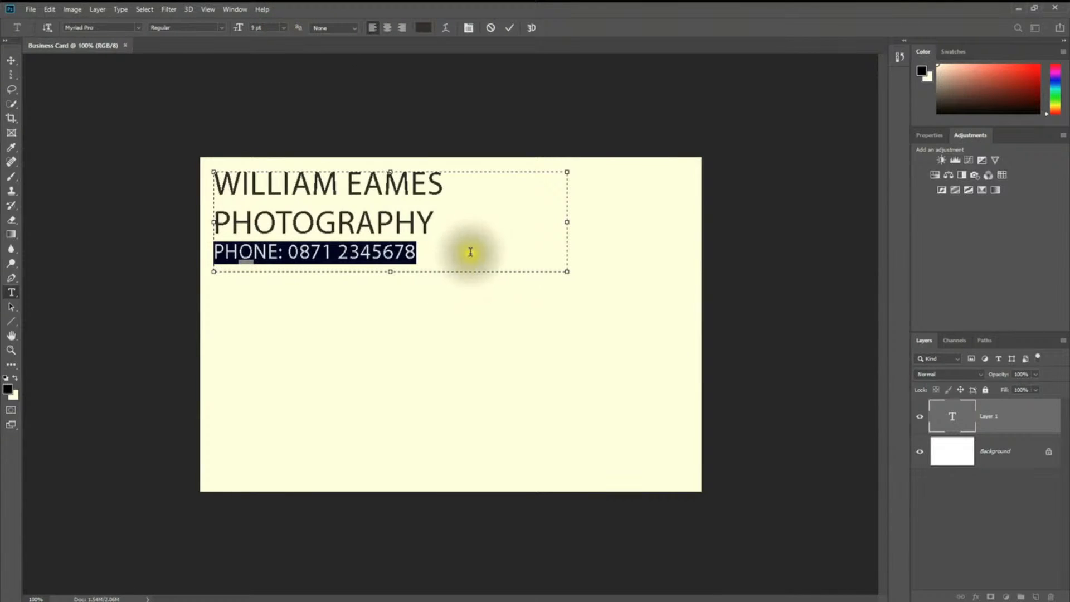
Step: Reselect the phone number line and reduce it to 8 pt
click(450, 256)
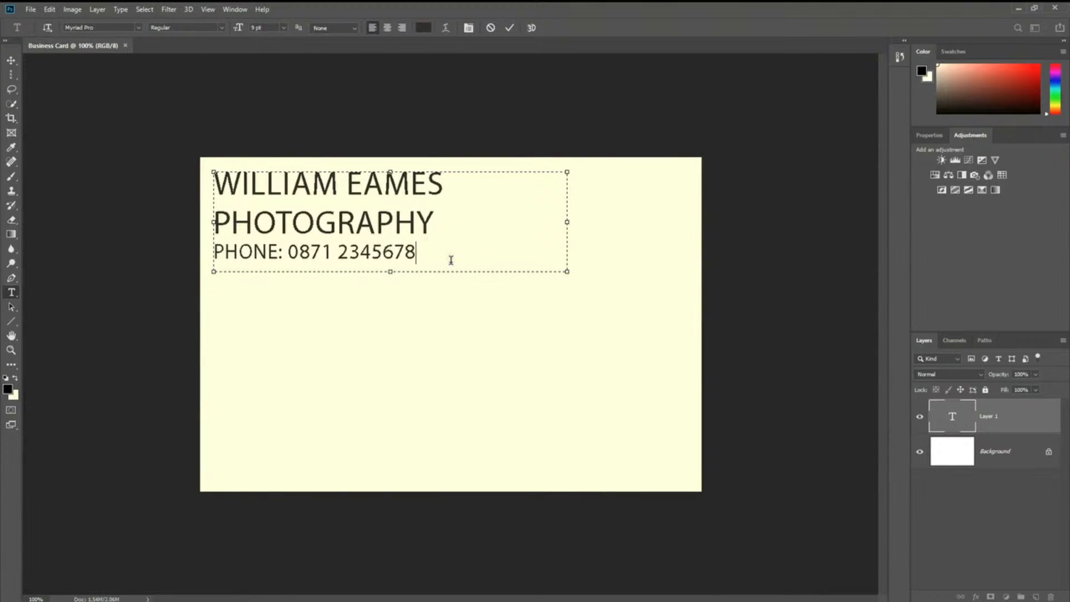
drag(451, 260, 119, 239)
click(283, 27)
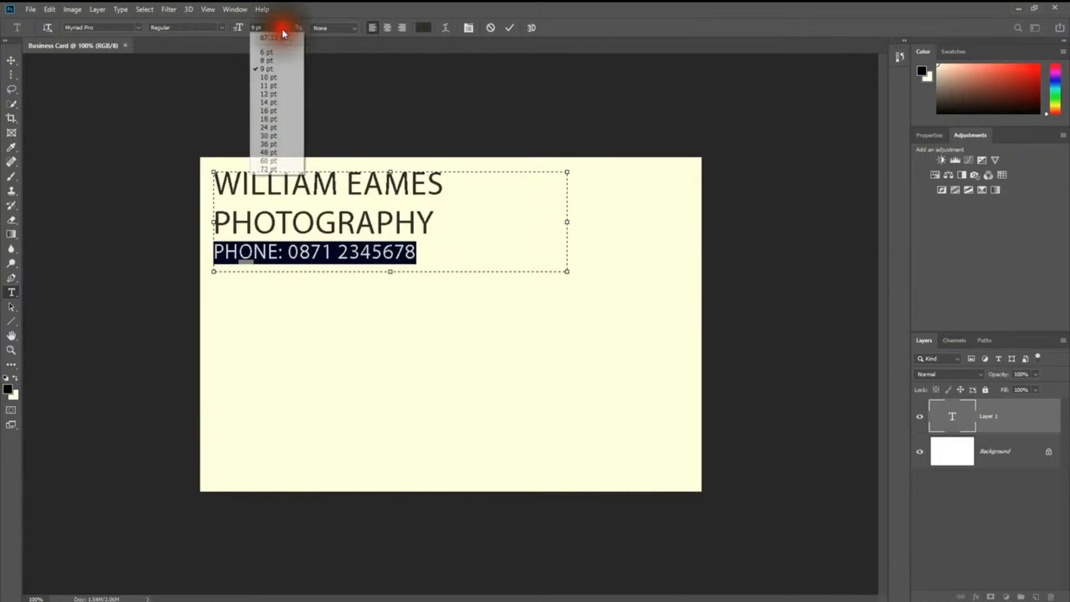
click(267, 60)
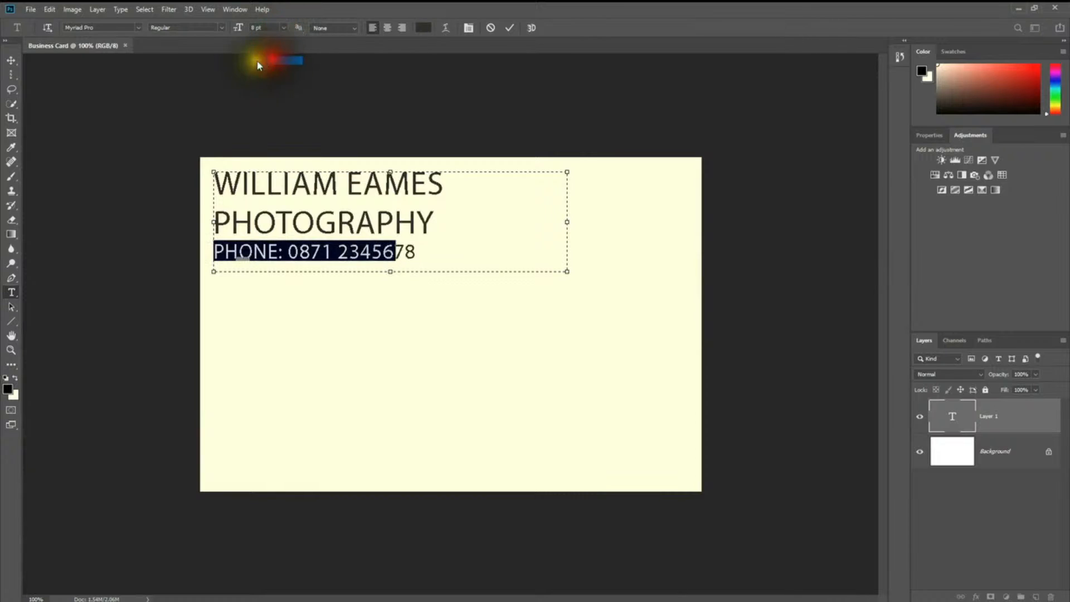
click(231, 225)
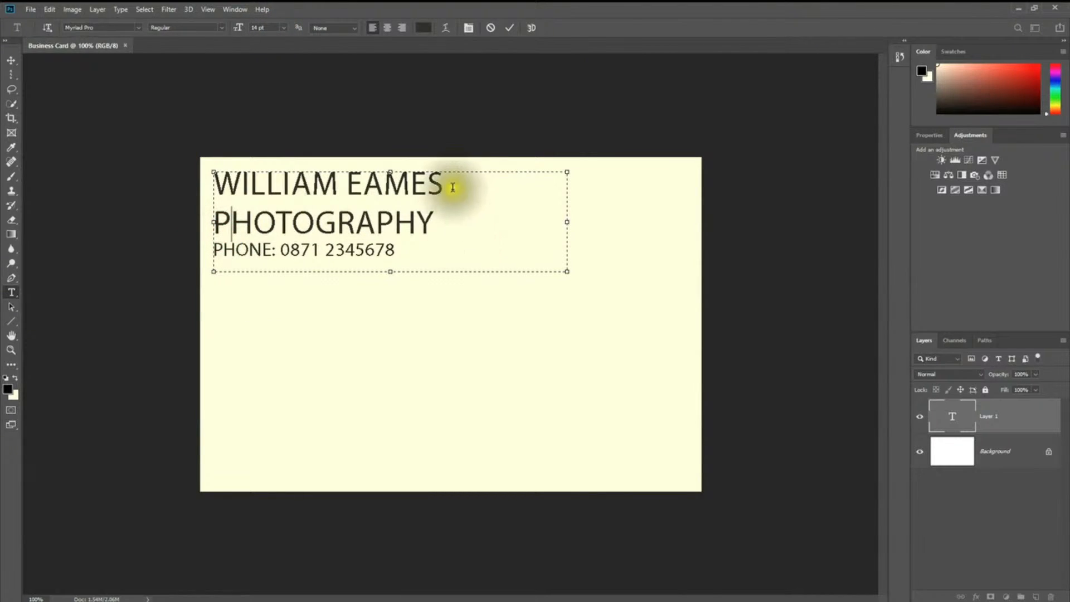
drag(501, 223, 215, 96)
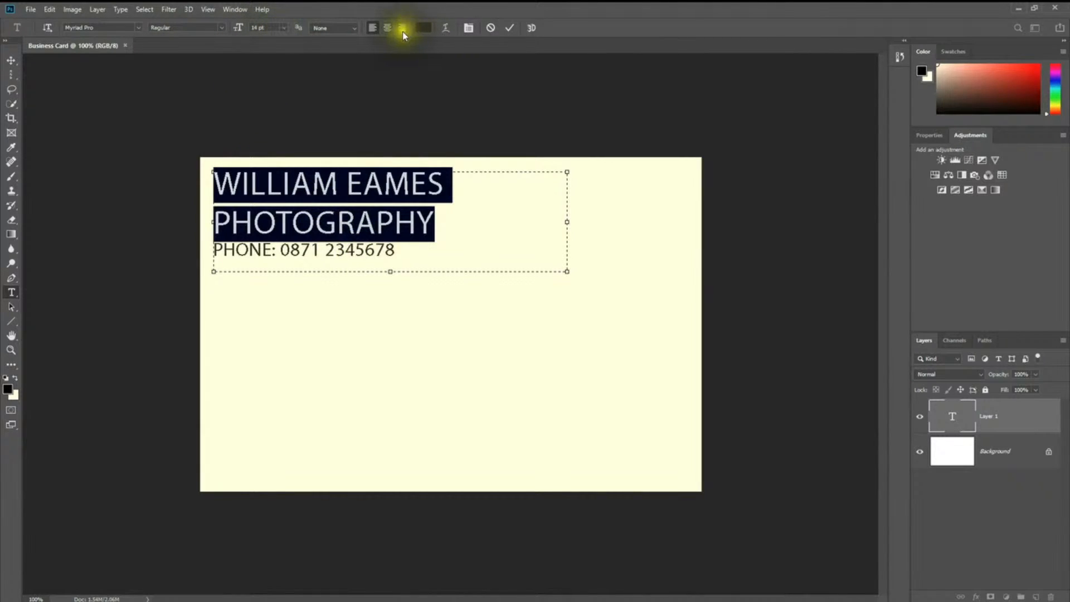
click(221, 28)
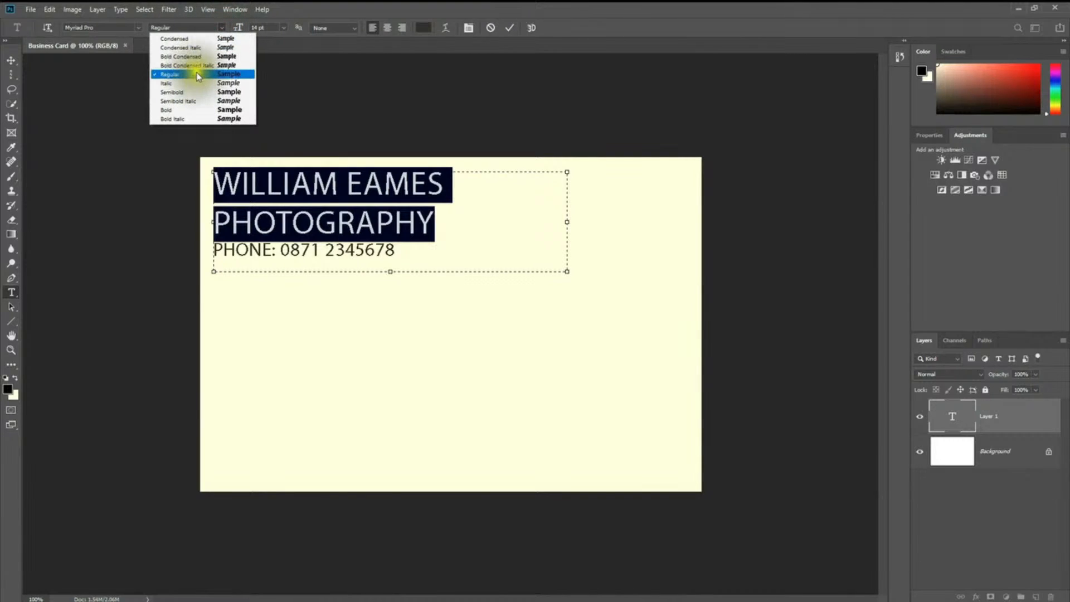
click(186, 109)
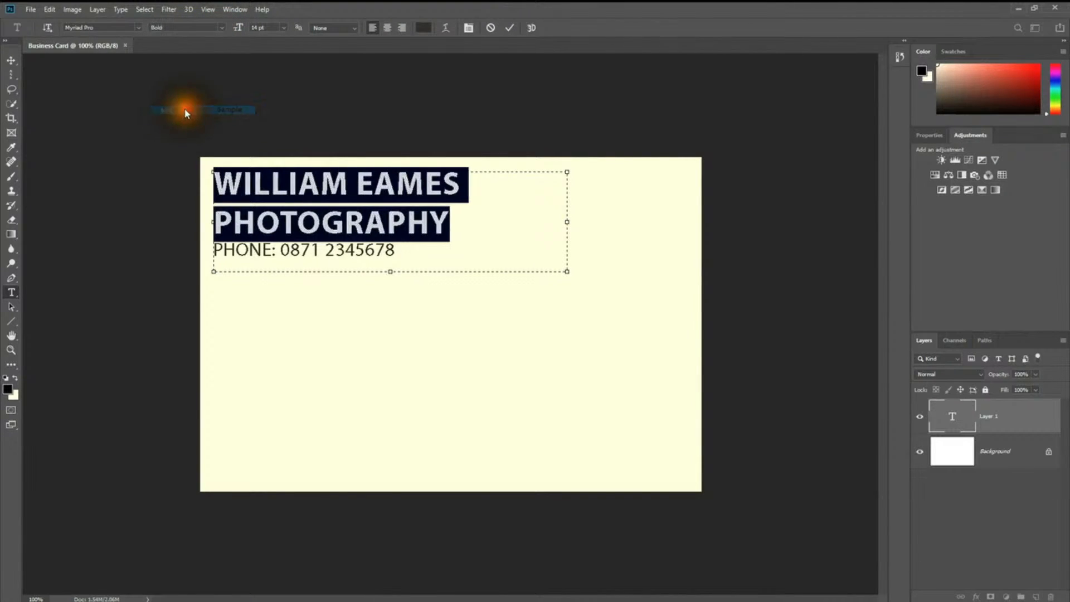
click(401, 257)
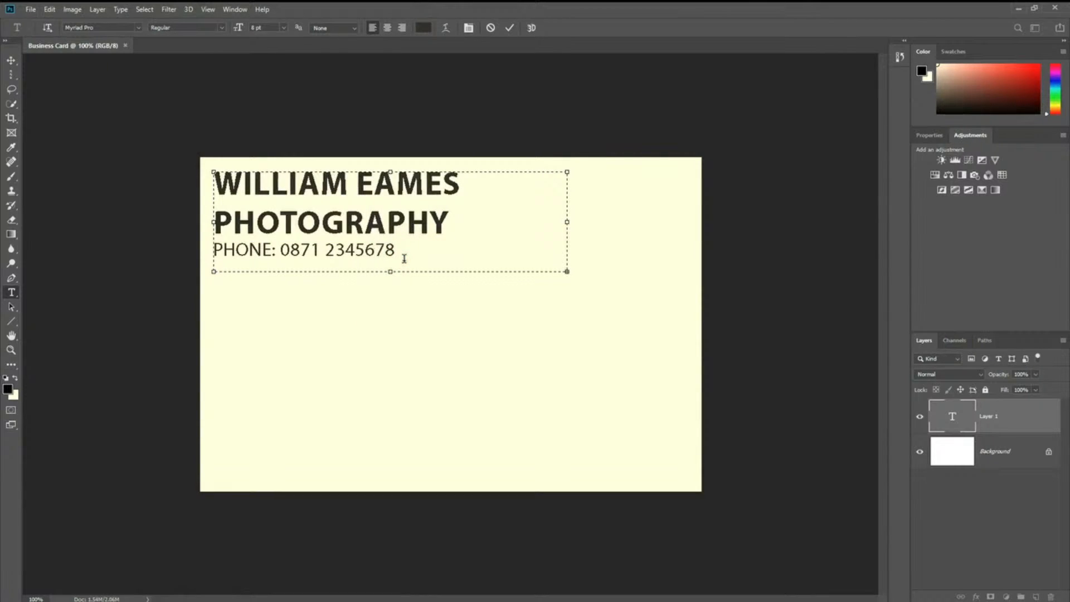
drag(390, 272, 390, 309)
Step: Add an email line below the phone number and commit the finished card text
key(Return)
text(E)
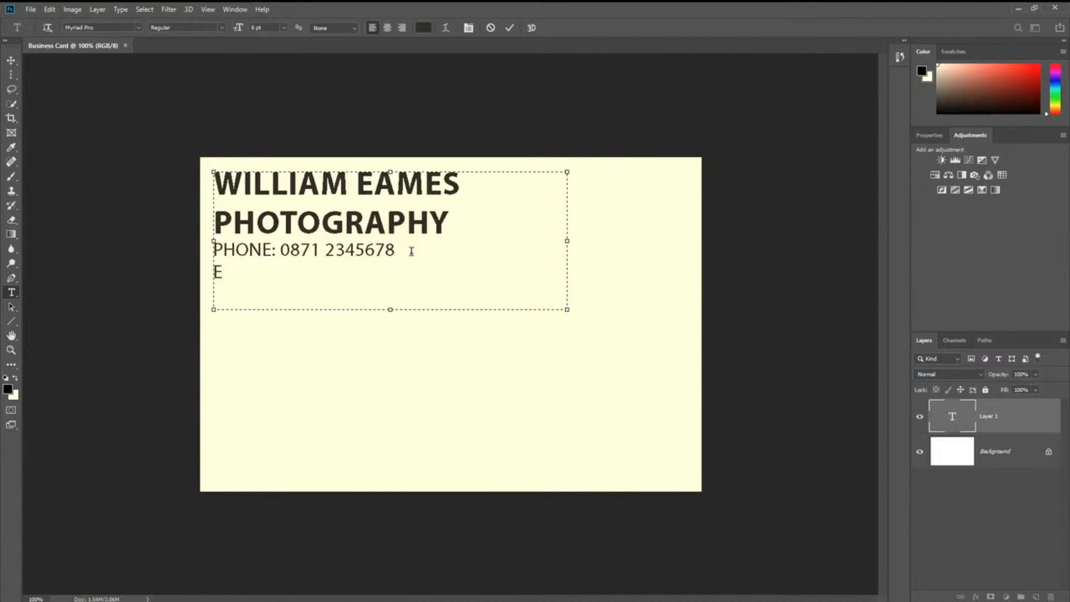
text(RIA)
key(Left)
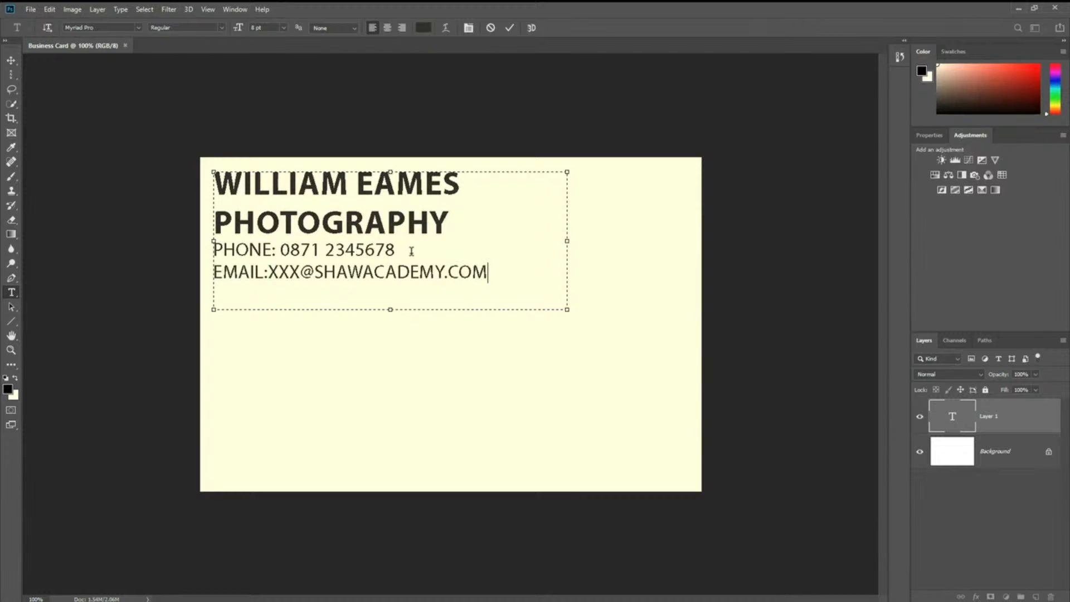
click(55, 309)
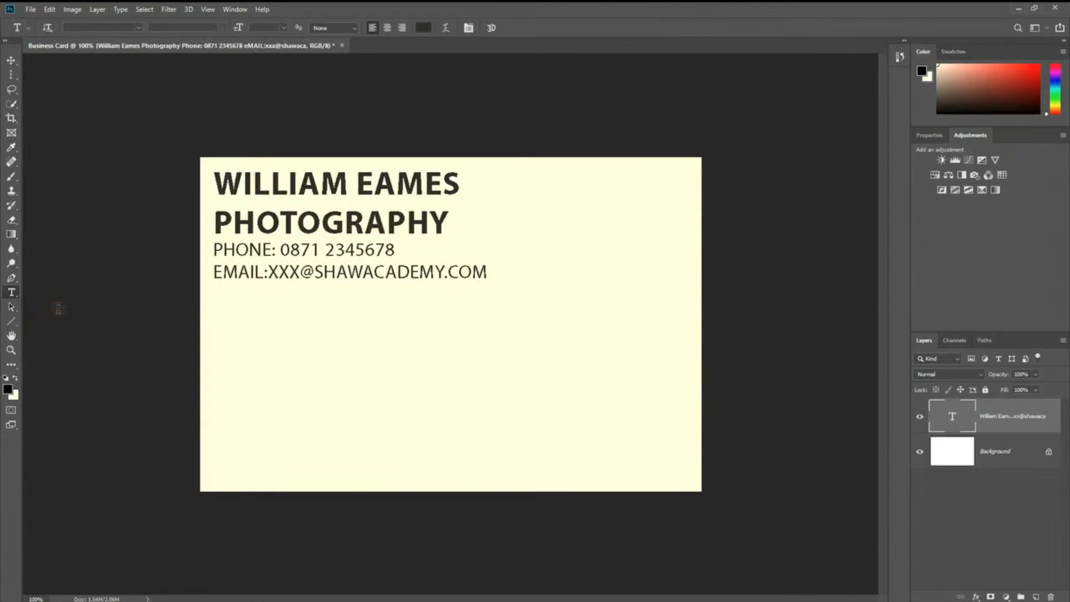
click(39, 304)
click(919, 416)
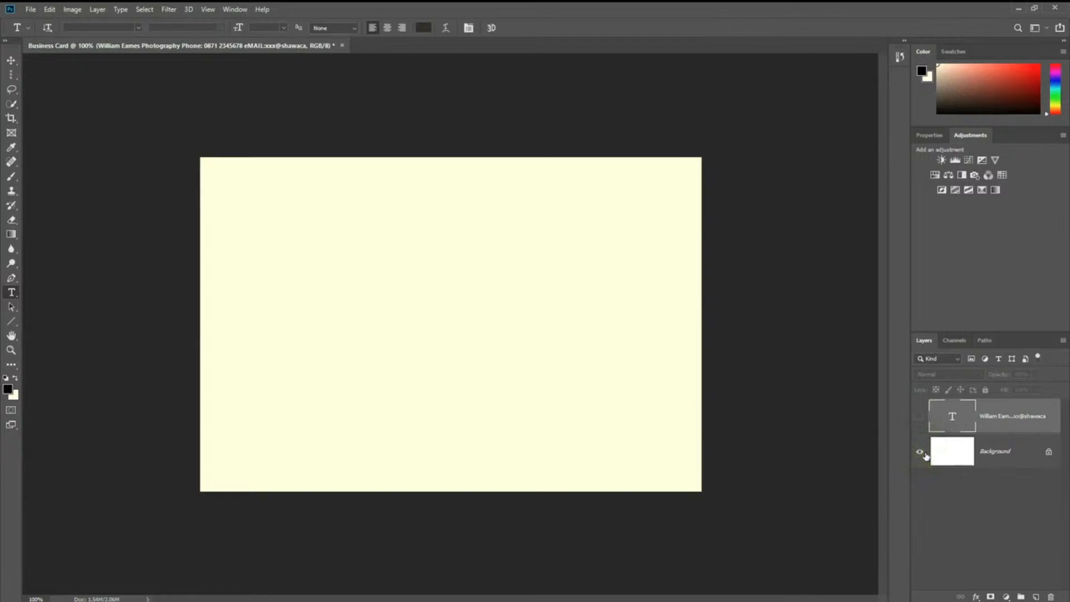
click(919, 419)
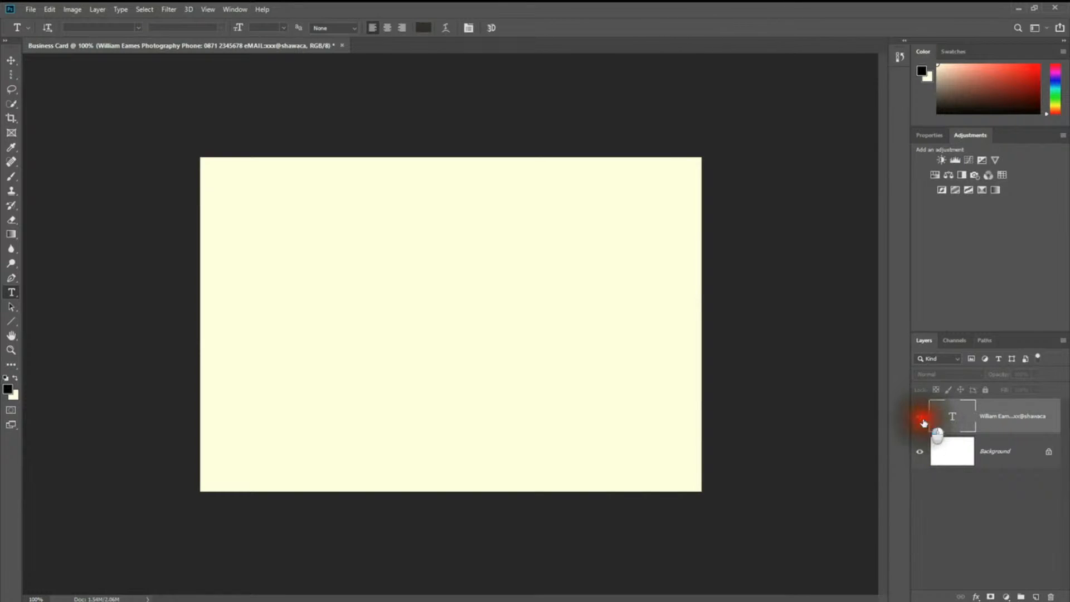
click(921, 421)
click(920, 422)
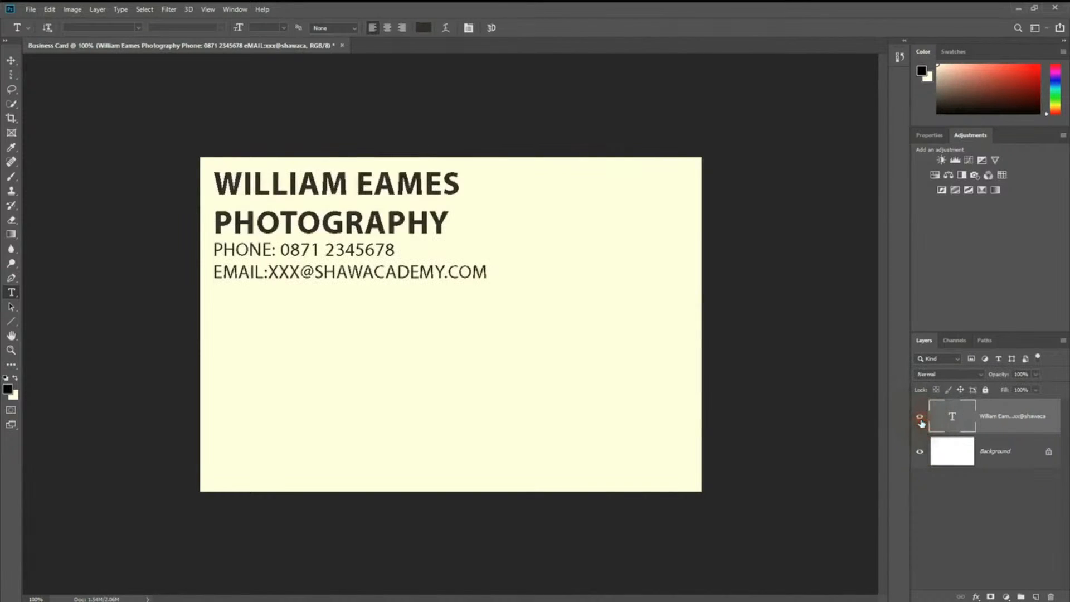
click(920, 422)
click(920, 422)
click(919, 424)
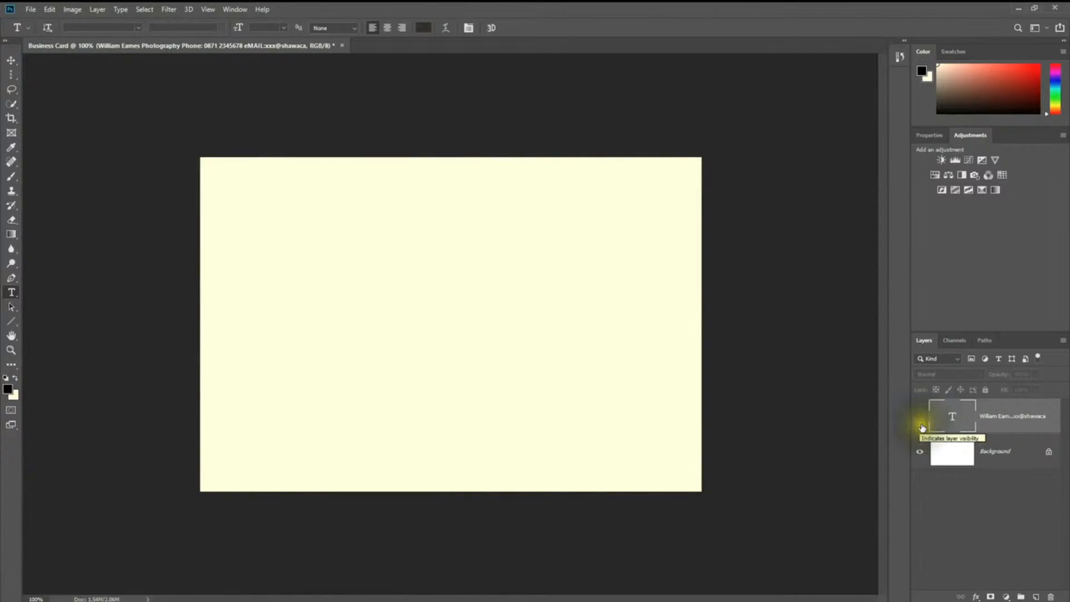
click(921, 417)
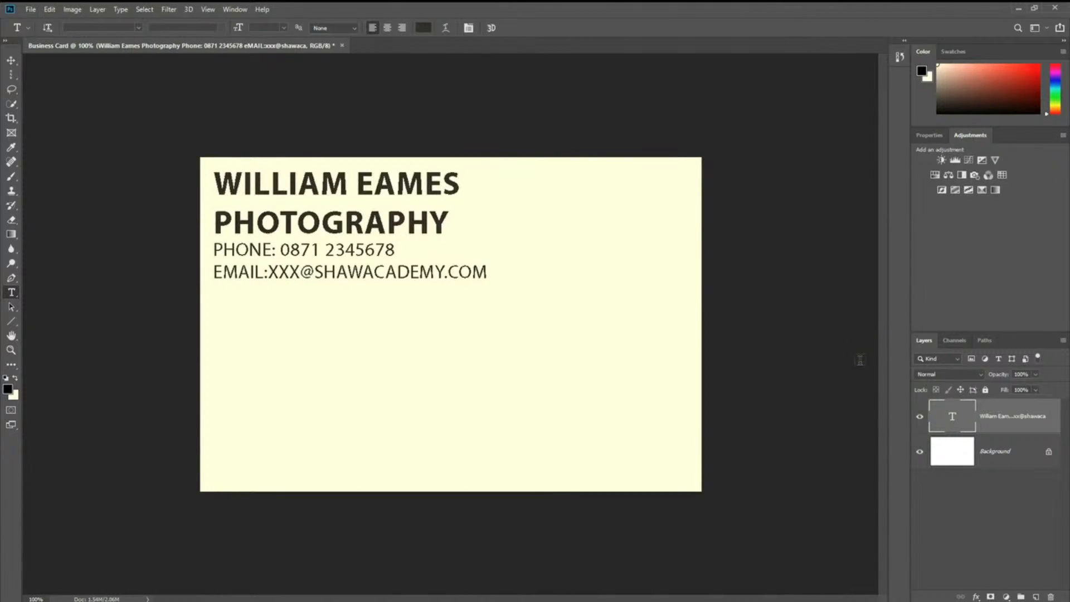
click(922, 418)
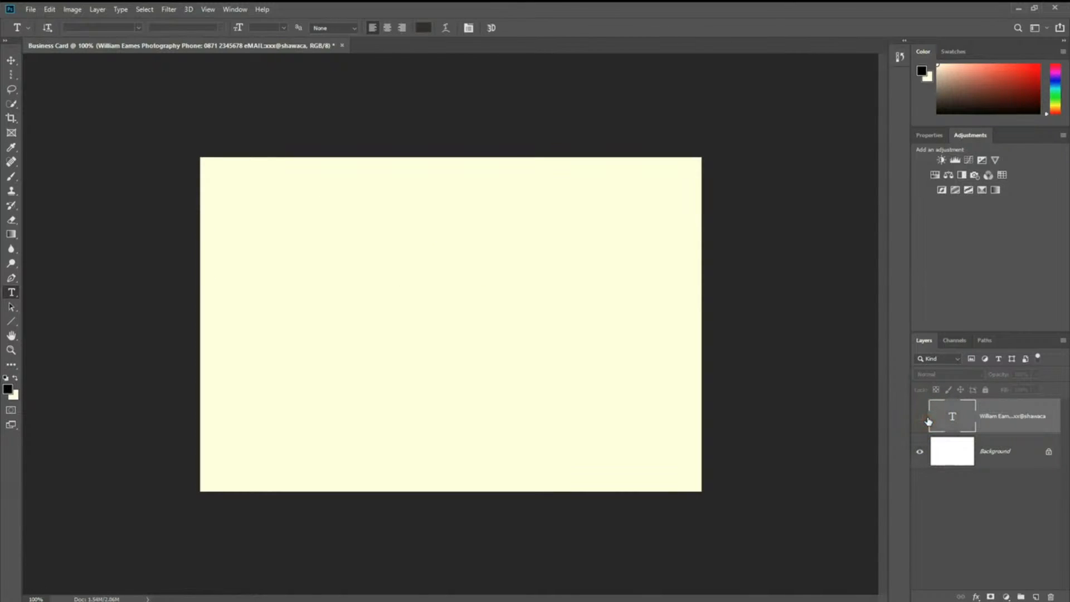
click(922, 419)
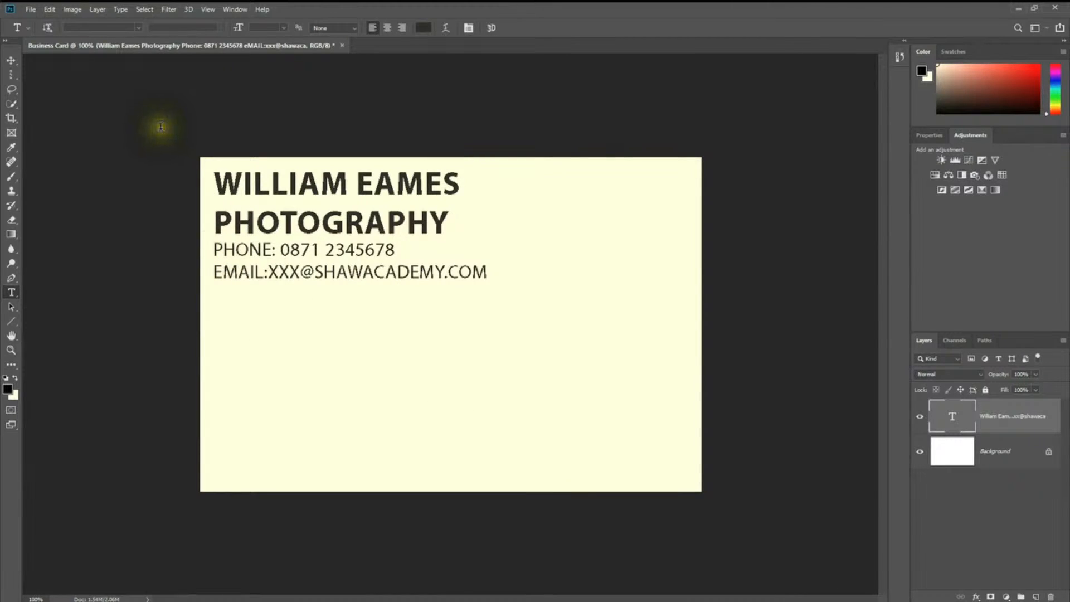
Step: Open face-863663_1920 from the Photoshop_Lessons folder as a second document
click(24, 10)
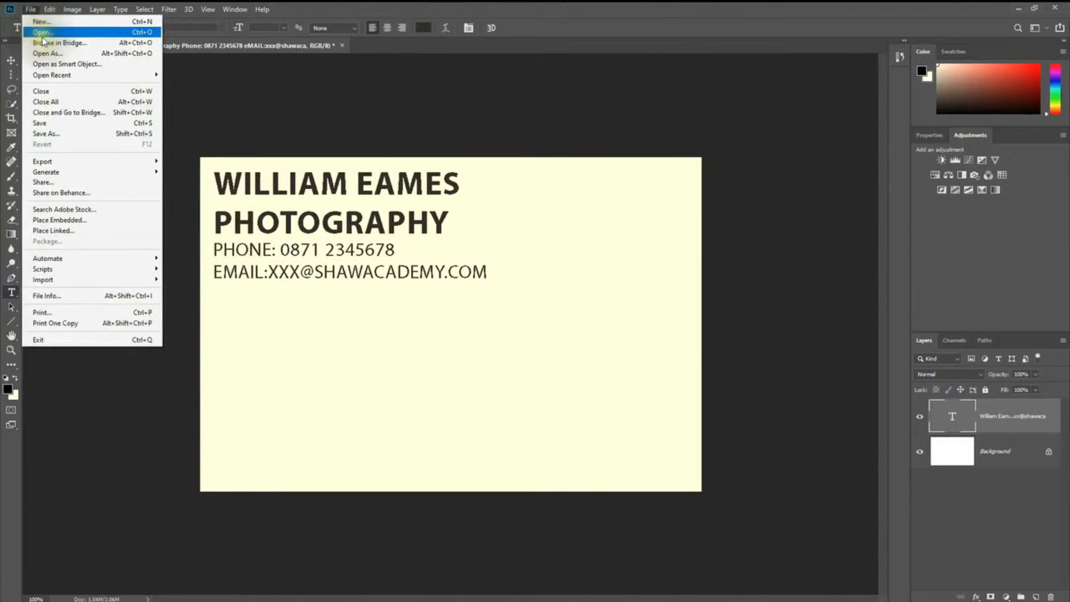
click(41, 31)
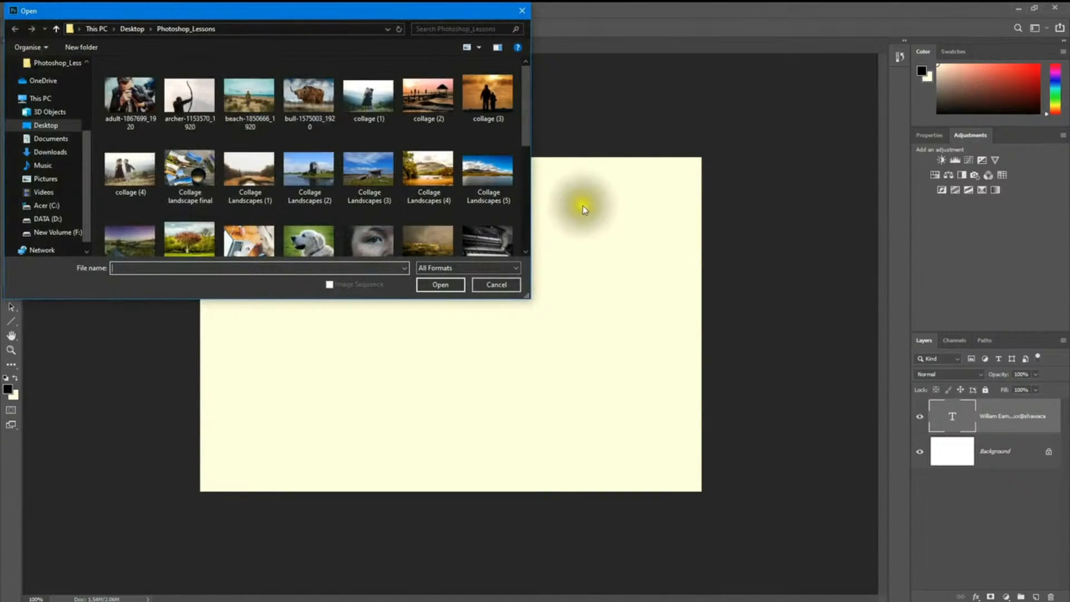
scroll(178, 92, down, 3)
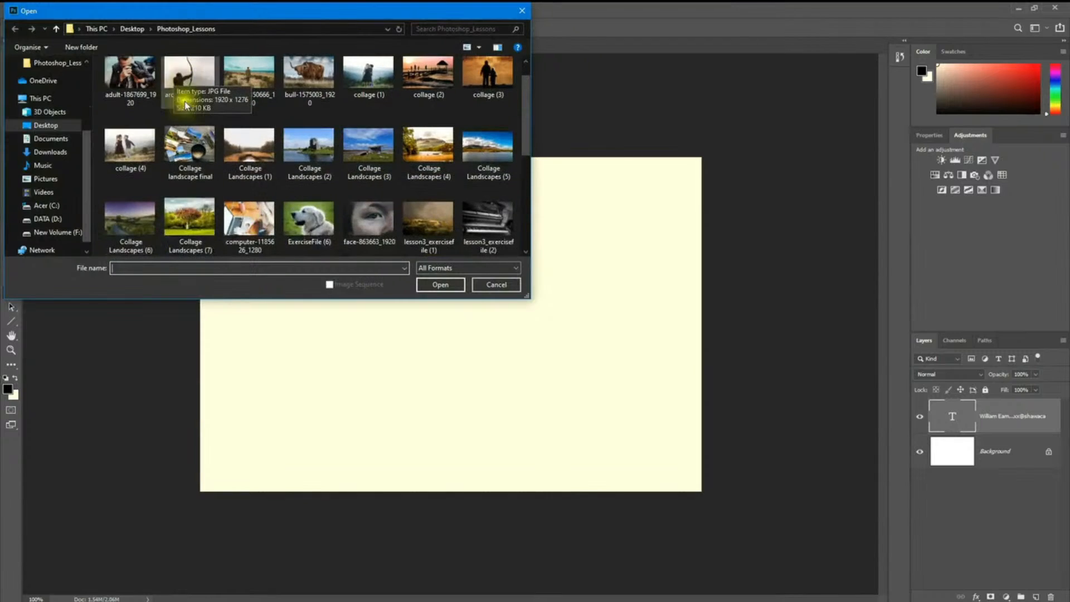
scroll(239, 134, down, 2)
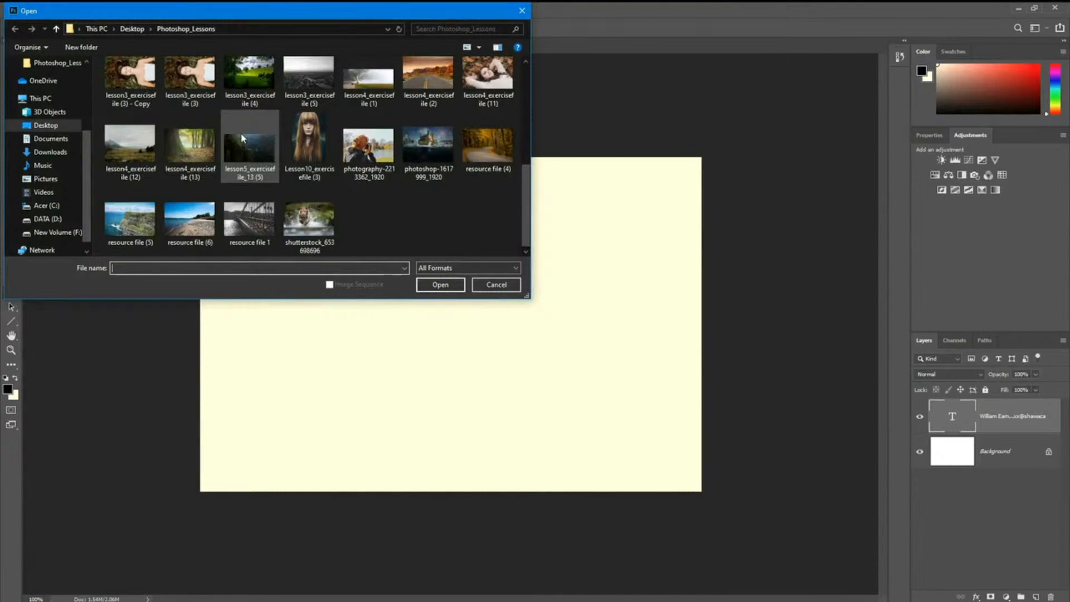
scroll(243, 138, up, 5)
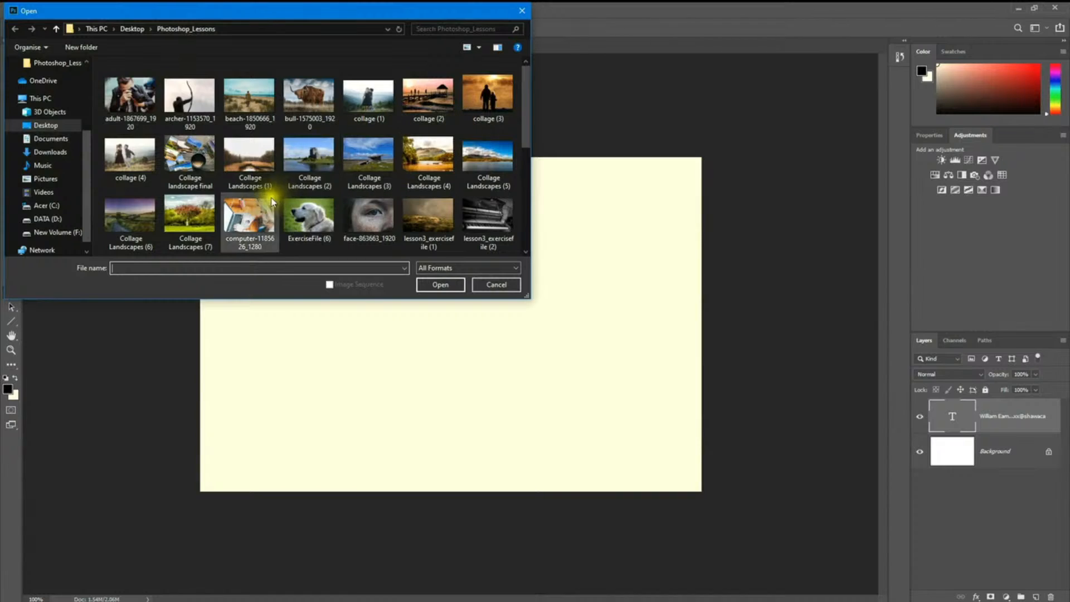
scroll(285, 175, down, 3)
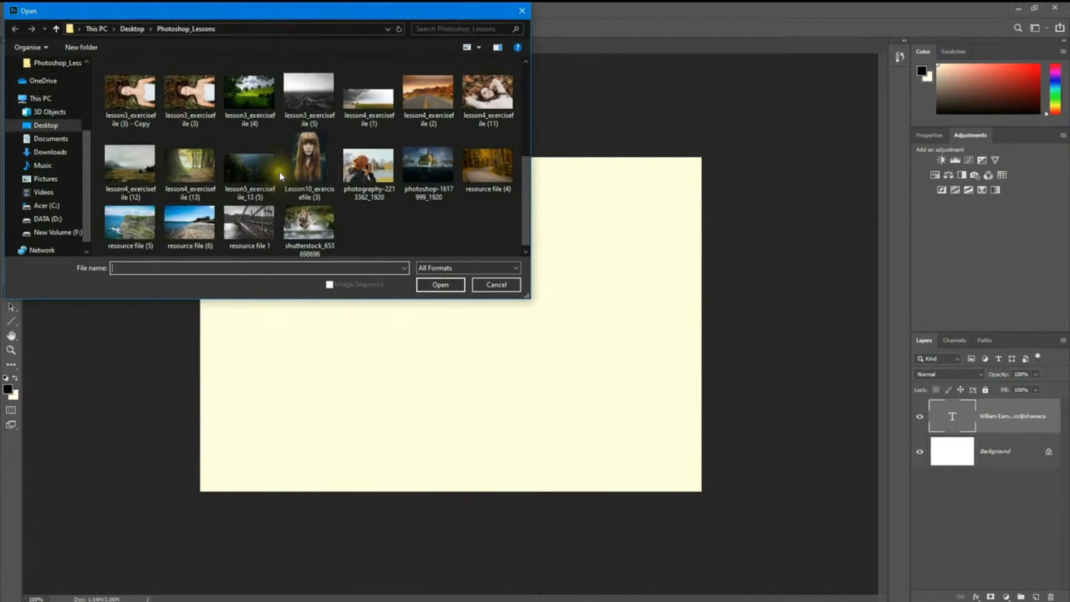
scroll(283, 176, up, 2)
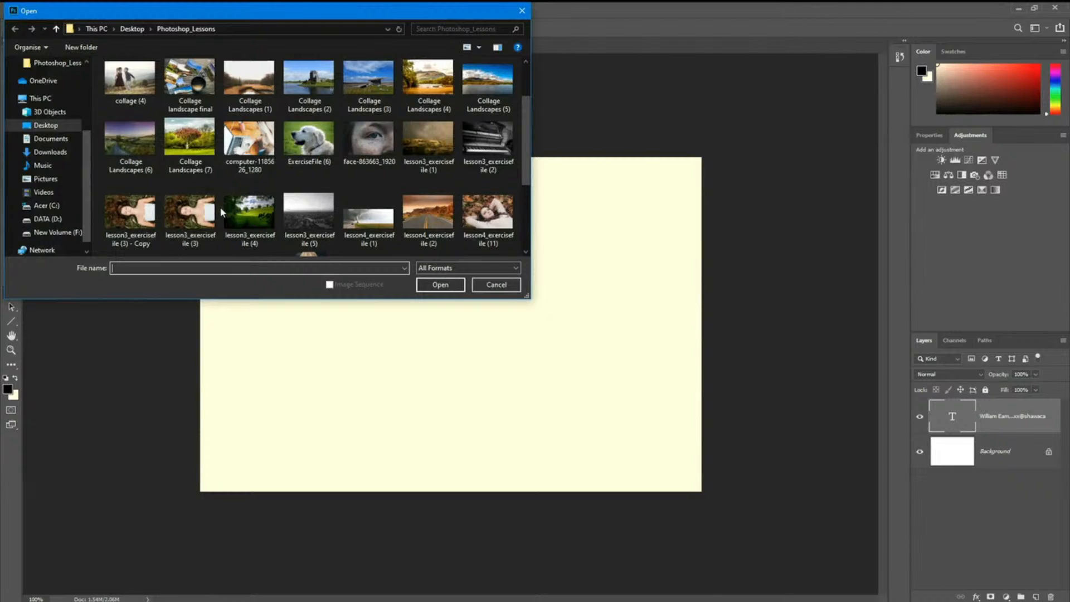
click(377, 151)
click(437, 284)
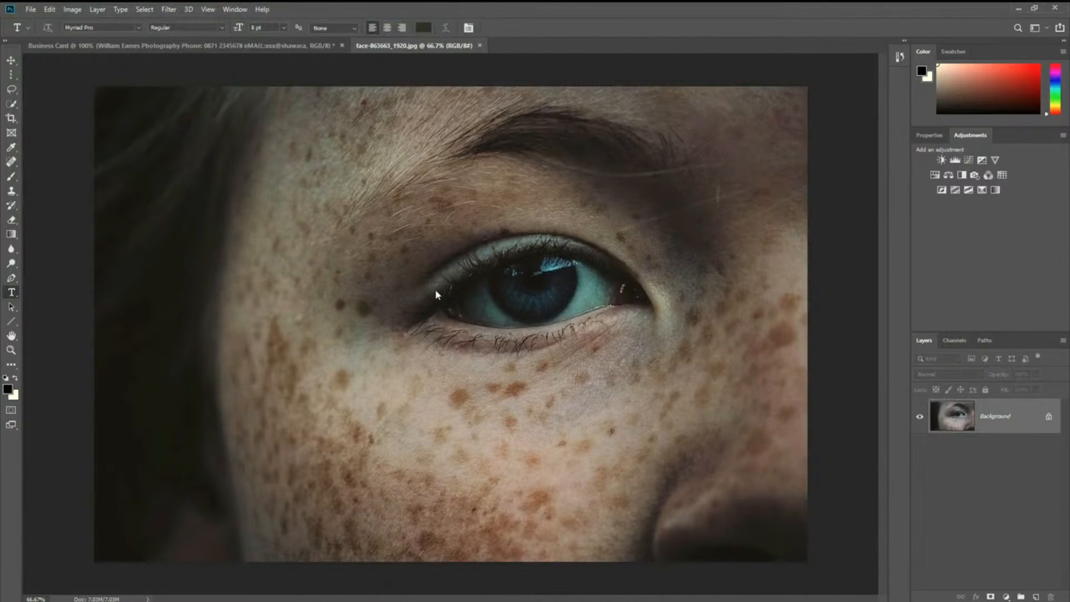
click(294, 50)
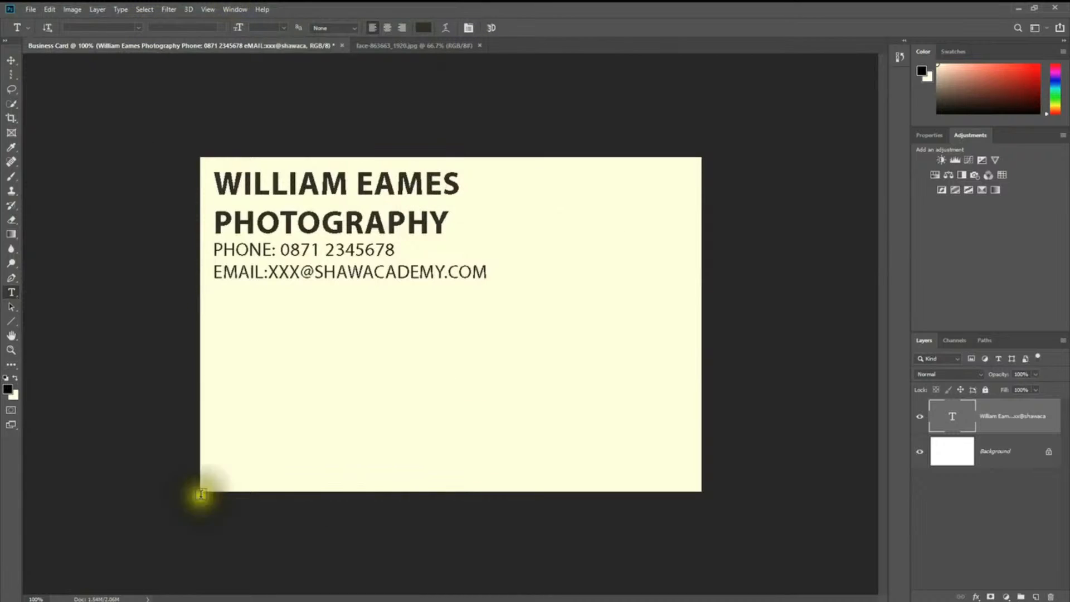
click(390, 46)
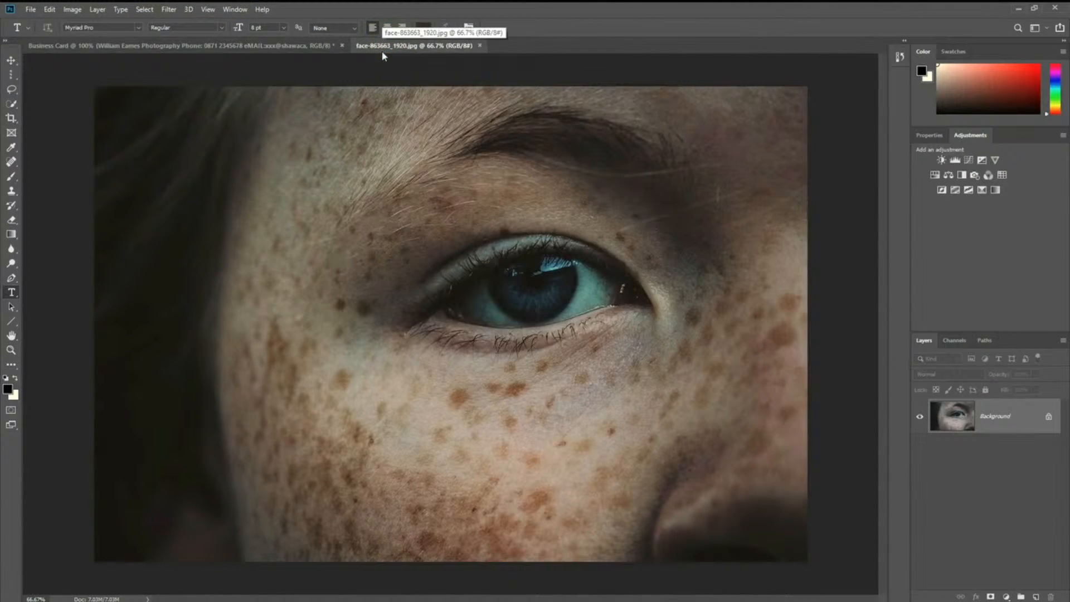
click(183, 45)
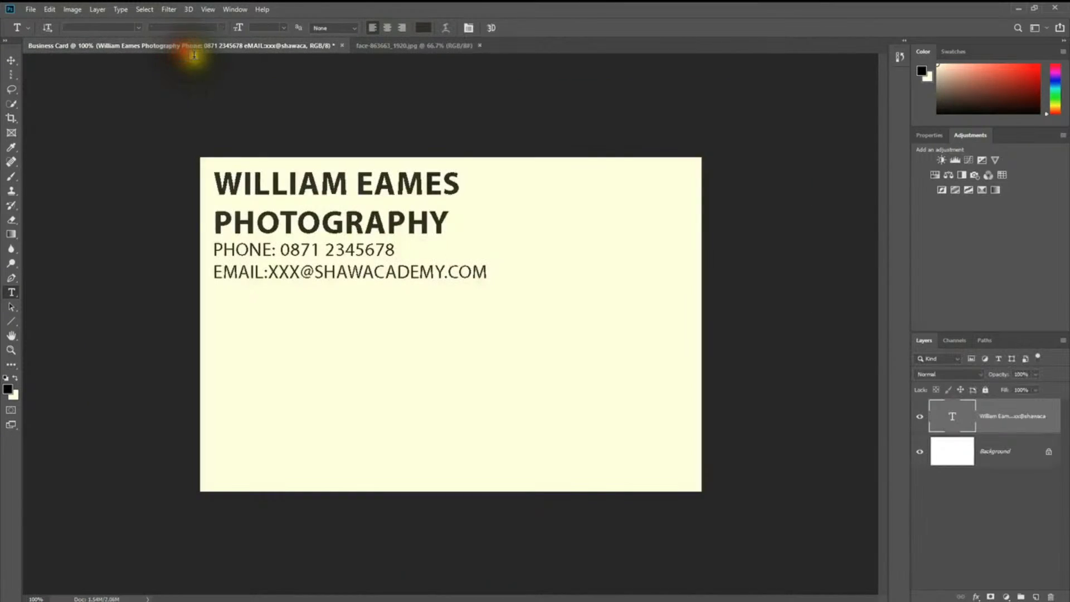
click(426, 47)
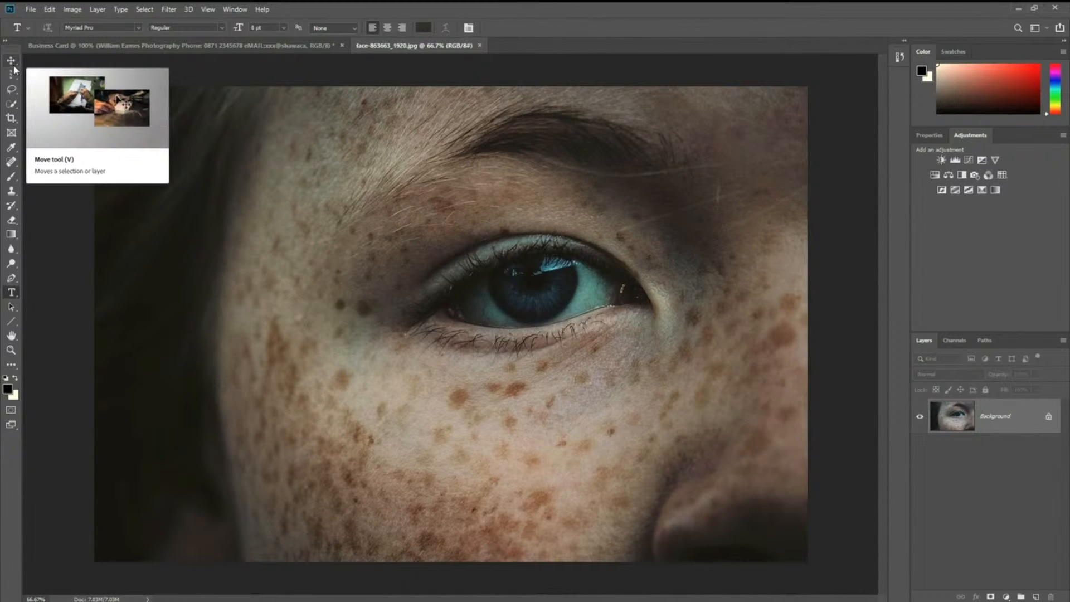
Step: With the Move tool, drag the face photo, triggering the locked Background-layer warning
click(14, 68)
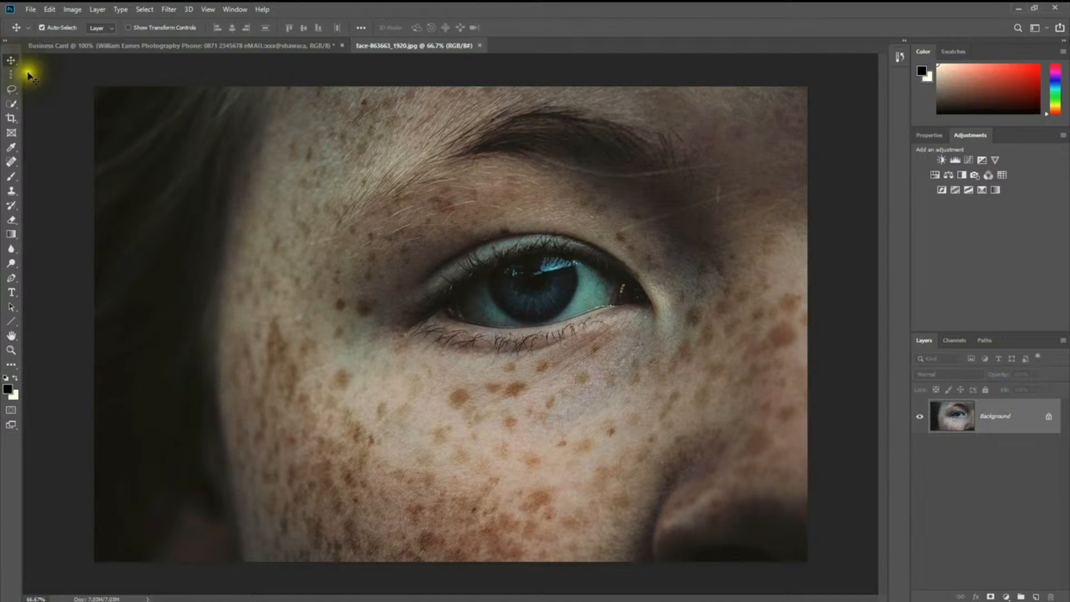
drag(328, 229, 390, 238)
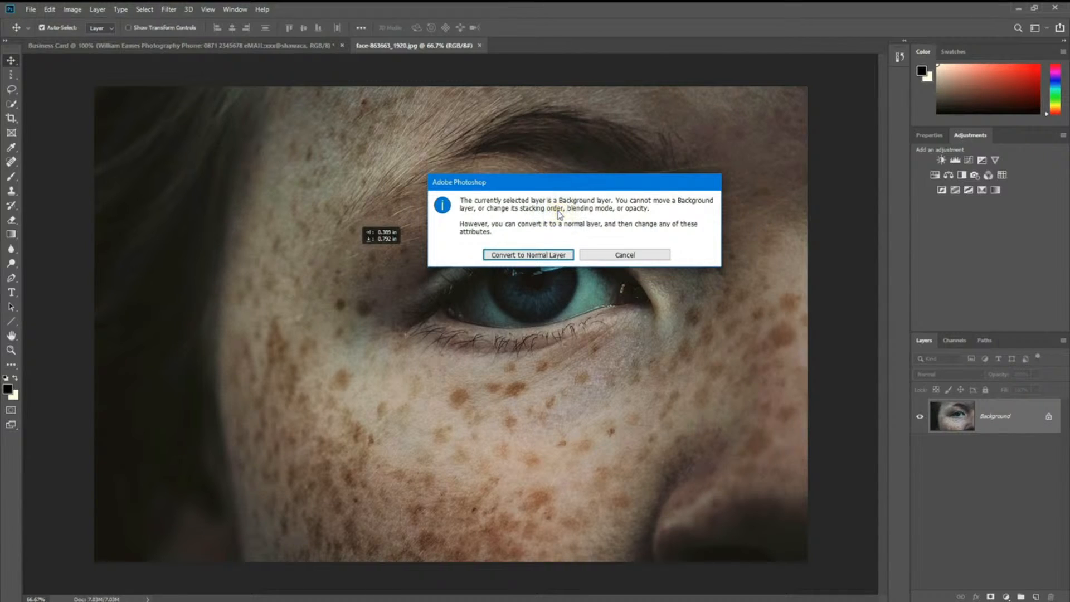
Step: Convert the photo's Background to a normal layer and reposition it on its own canvas
click(493, 253)
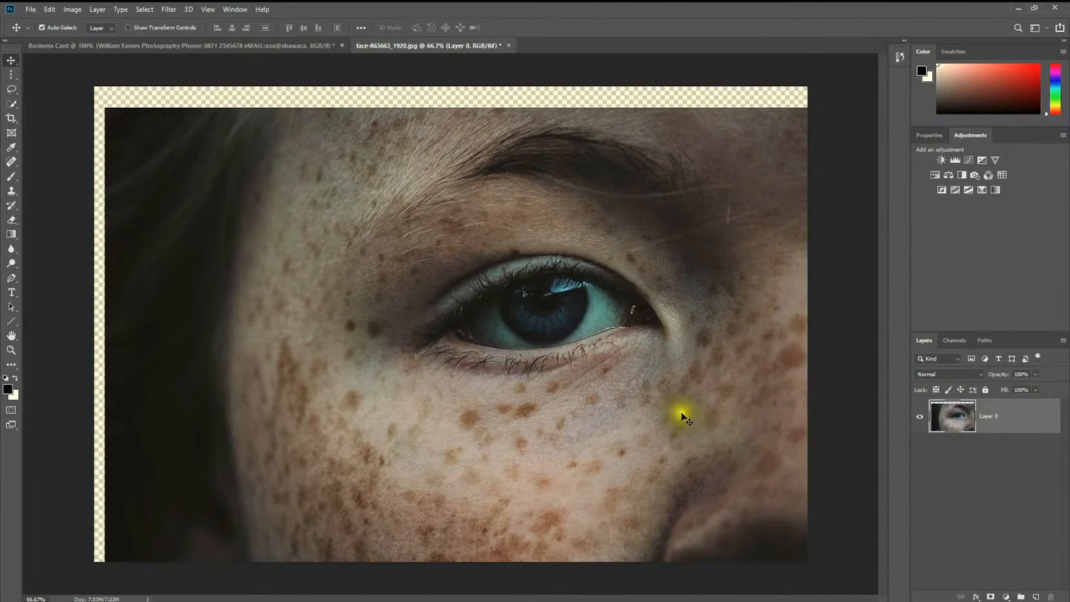
drag(680, 411, 743, 527)
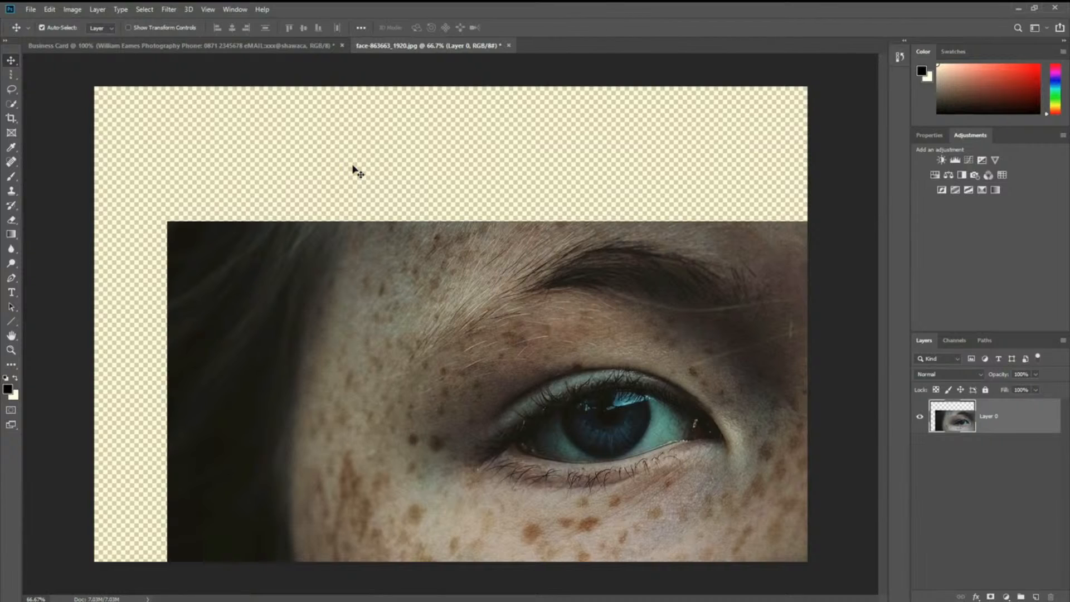
click(461, 148)
click(445, 132)
drag(446, 134, 490, 119)
drag(532, 428, 509, 279)
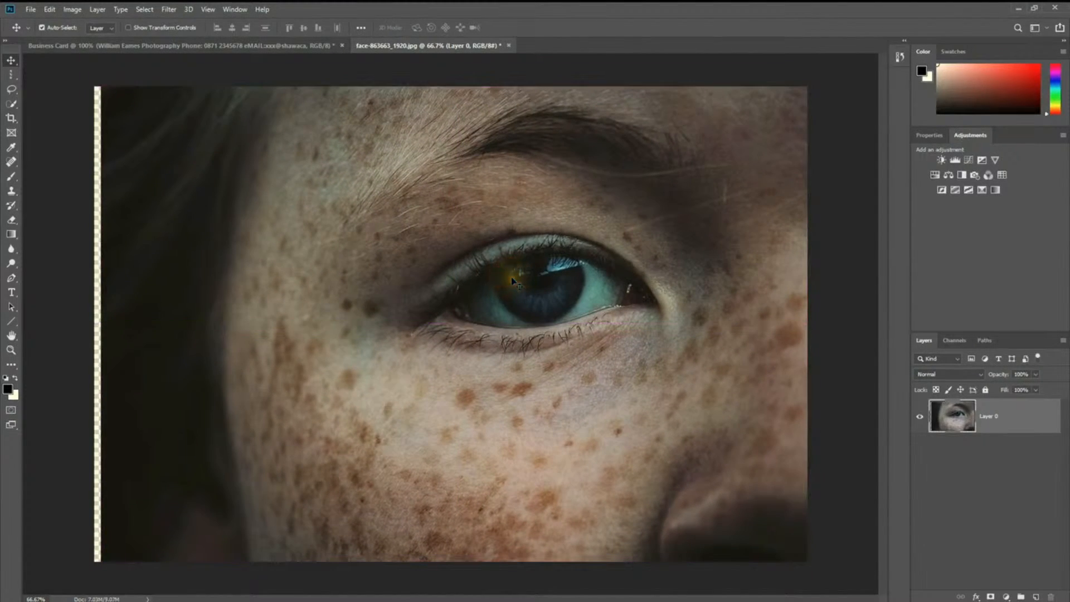
Step: Drag the eye photo into the Business Card document and position it over the card
click(169, 46)
click(441, 44)
drag(477, 315, 439, 336)
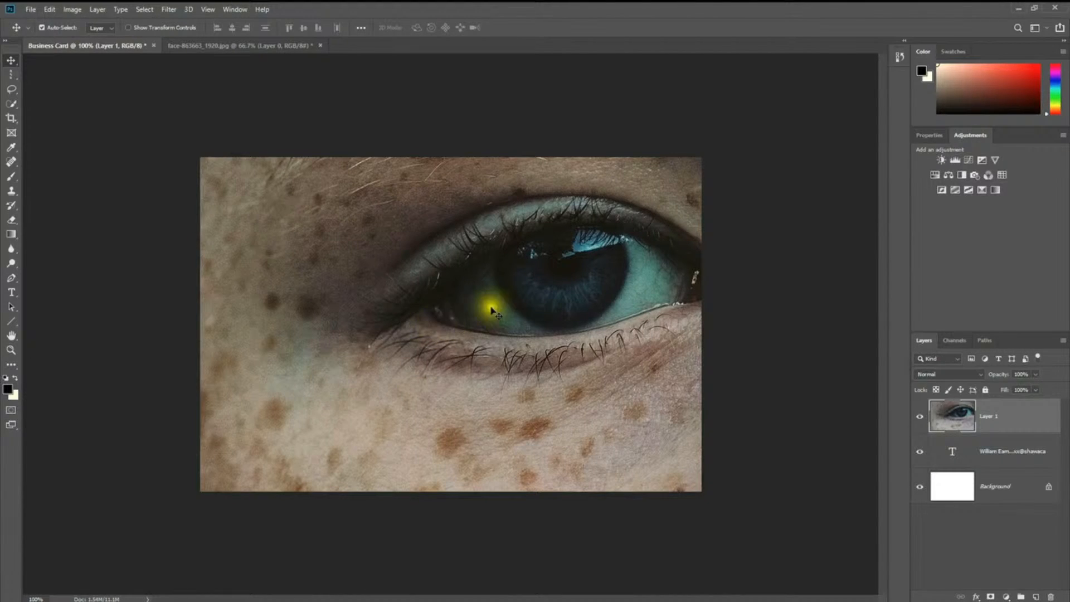
drag(484, 304, 448, 355)
click(449, 360)
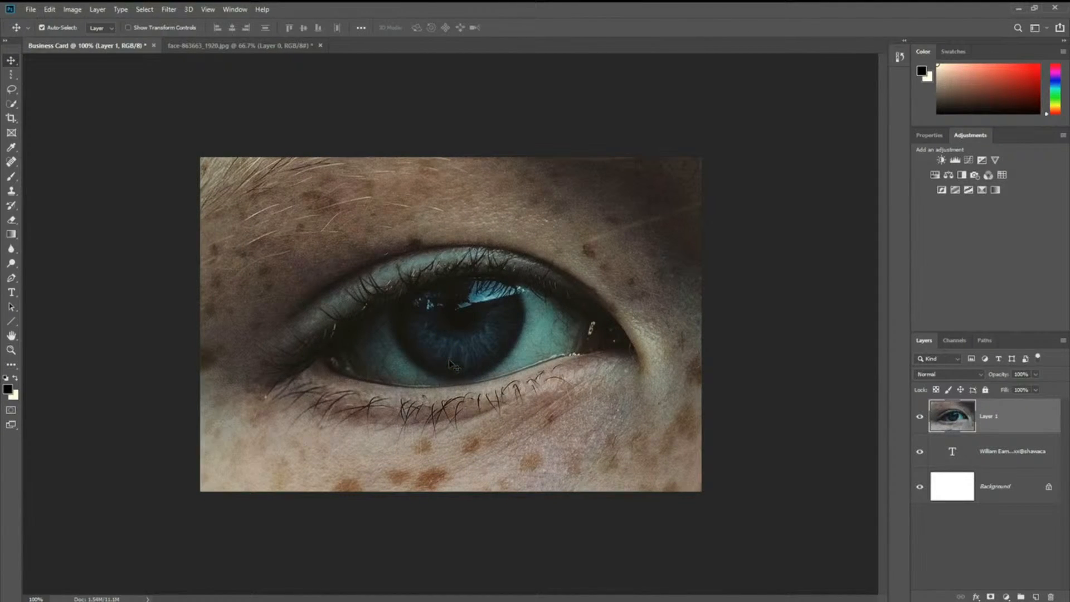
click(386, 312)
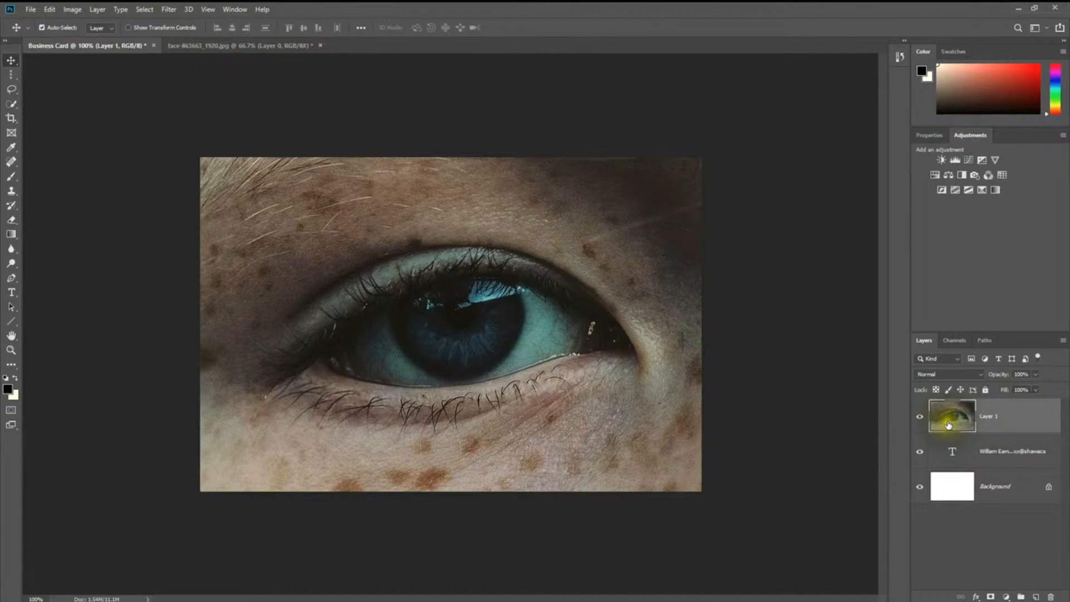
Step: Toggle Layer 1's visibility to compare the card, then select Layer 1
click(920, 417)
click(921, 419)
click(920, 417)
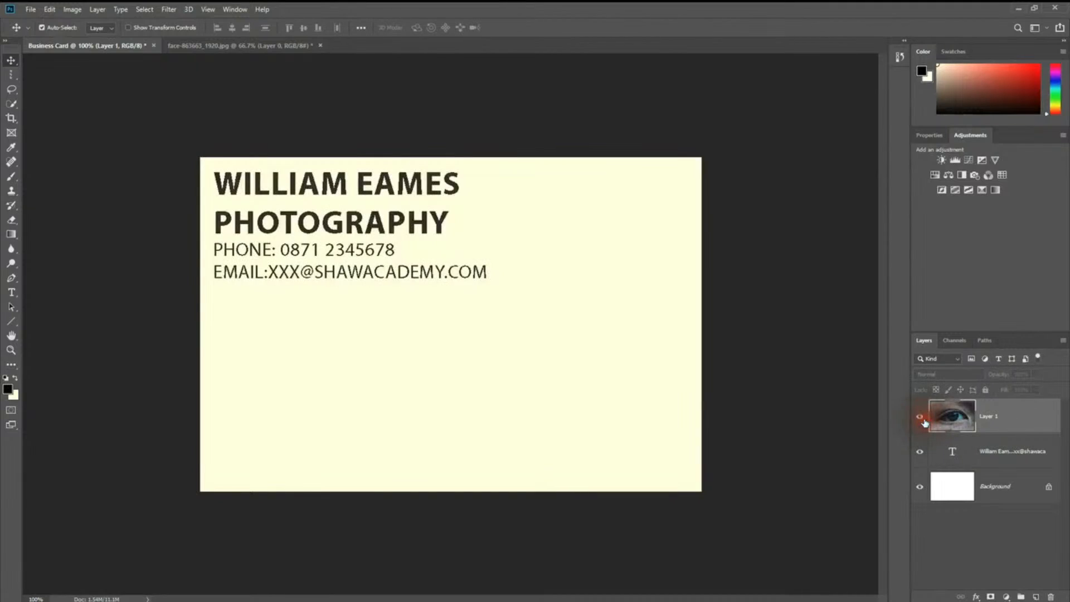
click(920, 418)
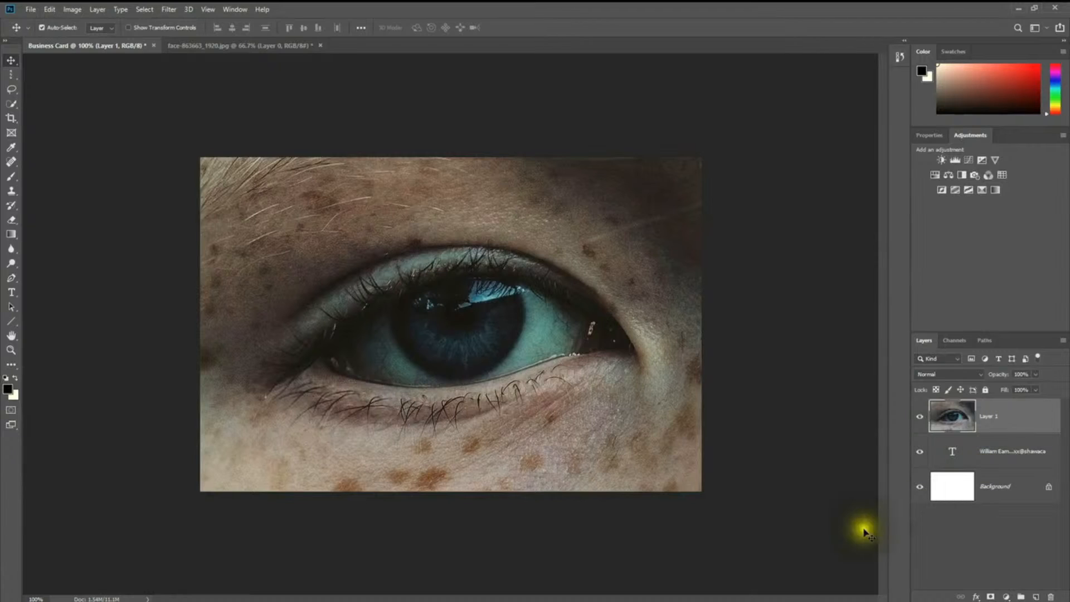
click(1031, 414)
Step: Move the eye photo layer below the text layer in the Layers panel
drag(1032, 414, 1025, 463)
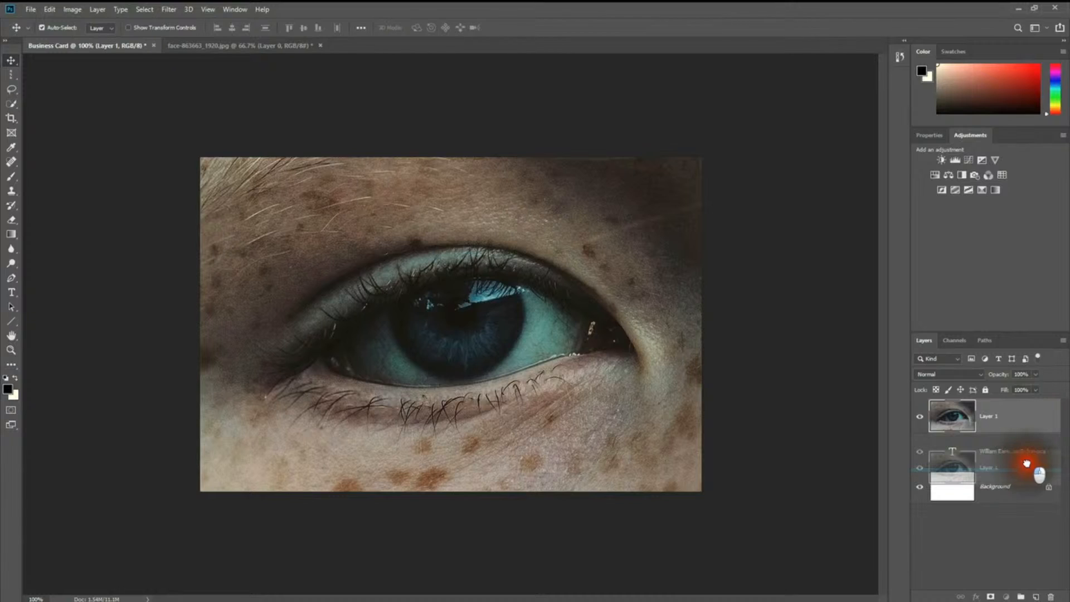
drag(1028, 464, 1003, 461)
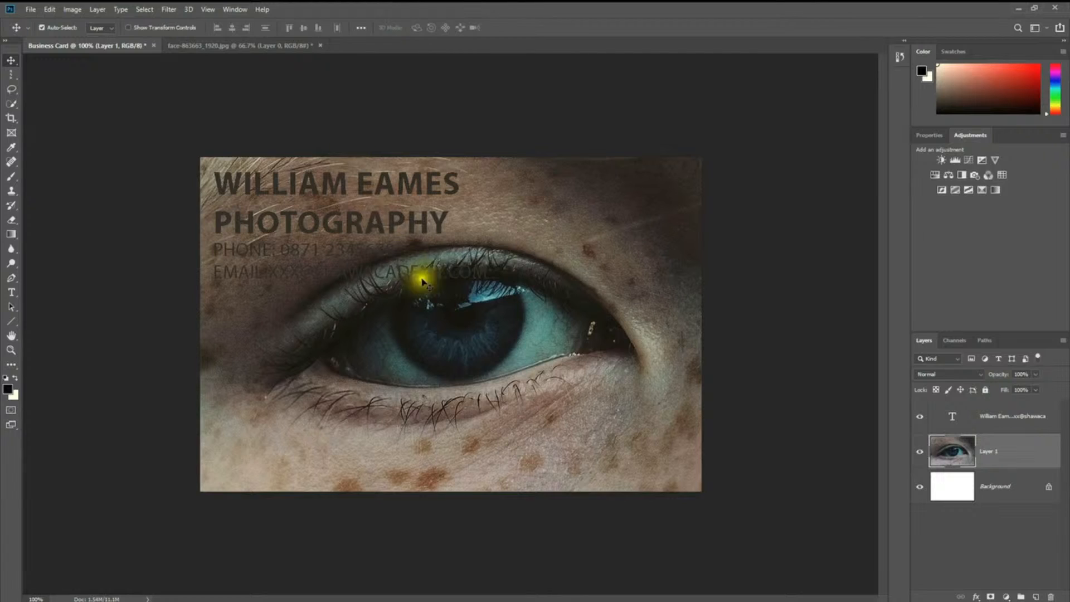
click(666, 477)
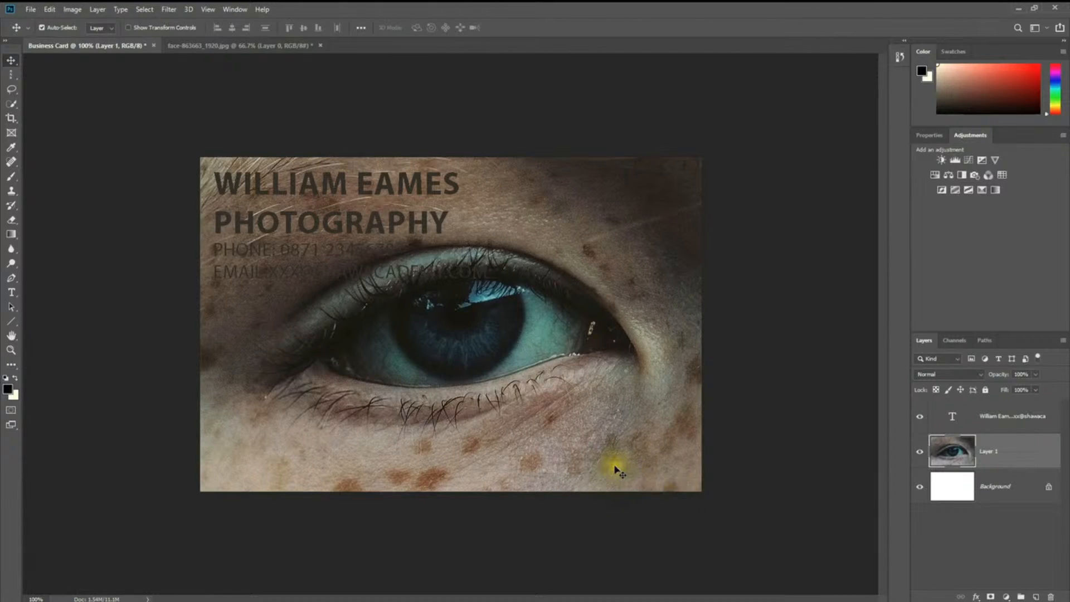
Step: Click through the text, eye photo and Background layers to check the new stacking order
click(1029, 446)
click(593, 390)
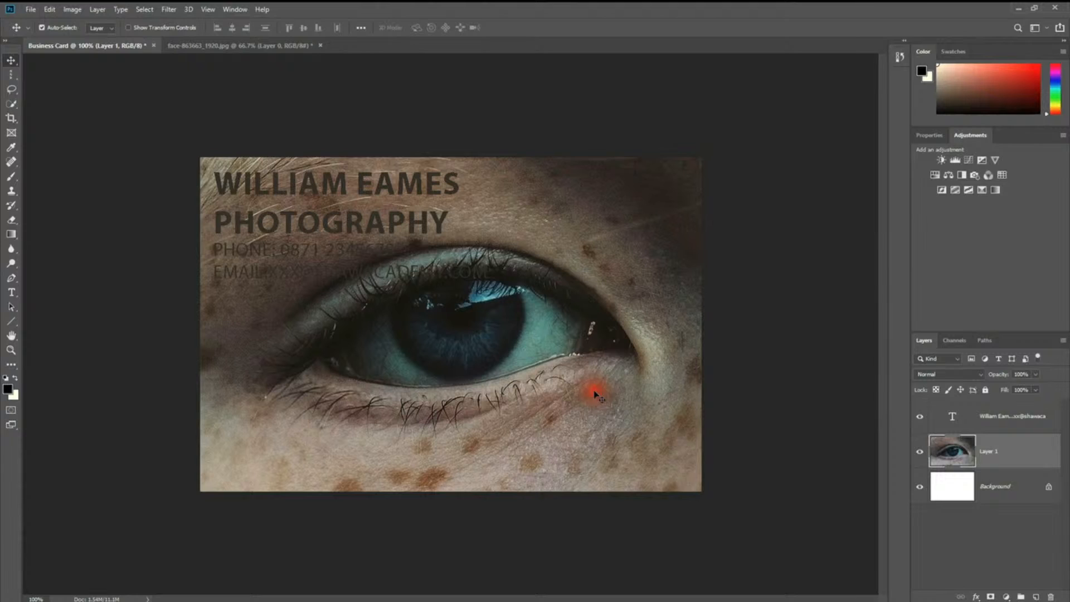
click(1004, 416)
click(1026, 450)
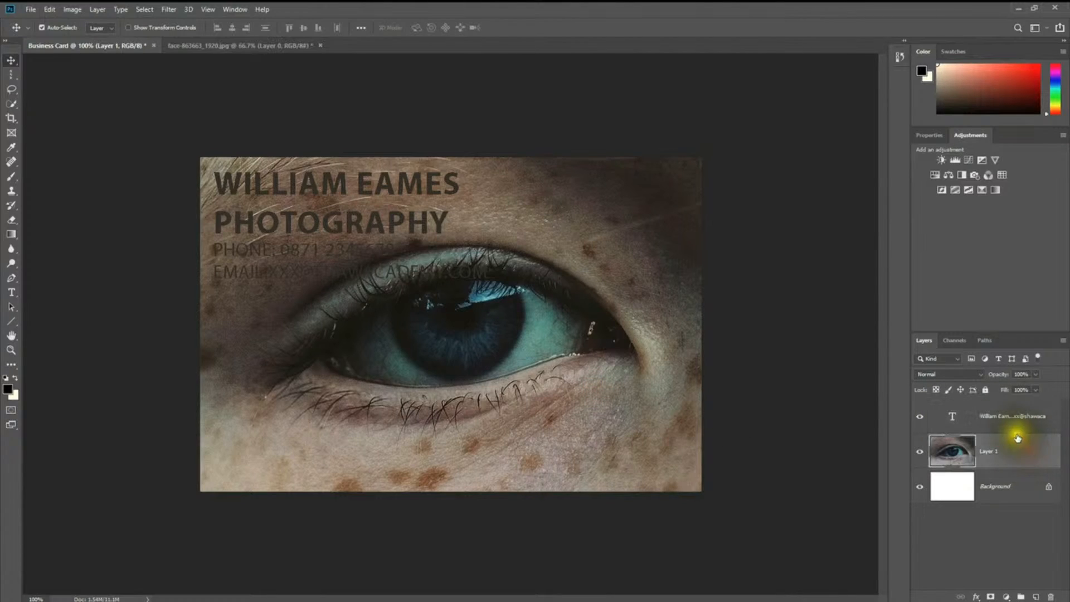
click(1016, 431)
click(1015, 489)
click(1008, 446)
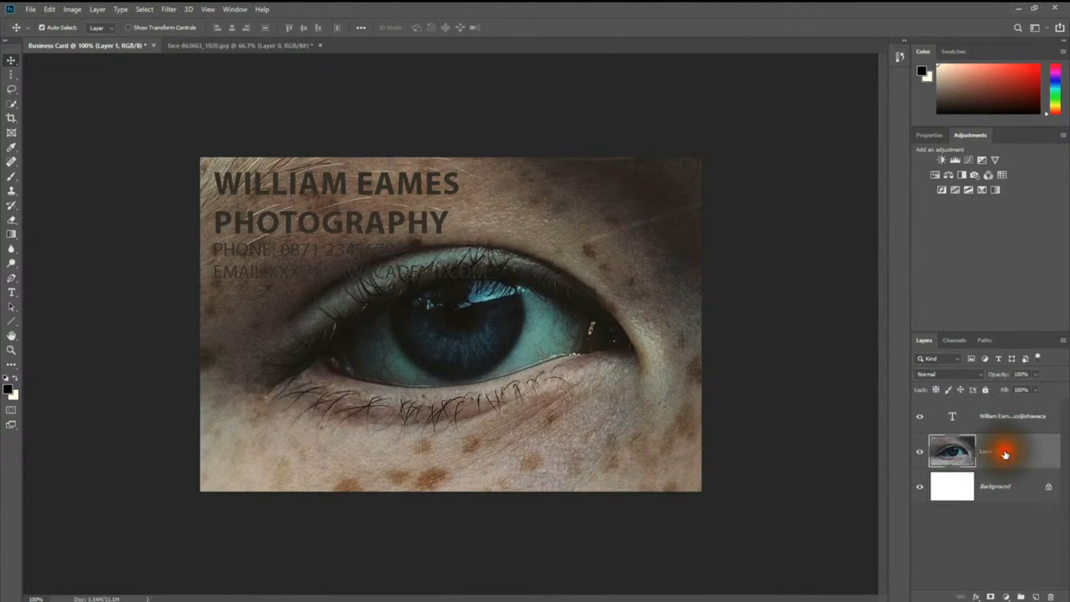
click(1003, 419)
click(994, 451)
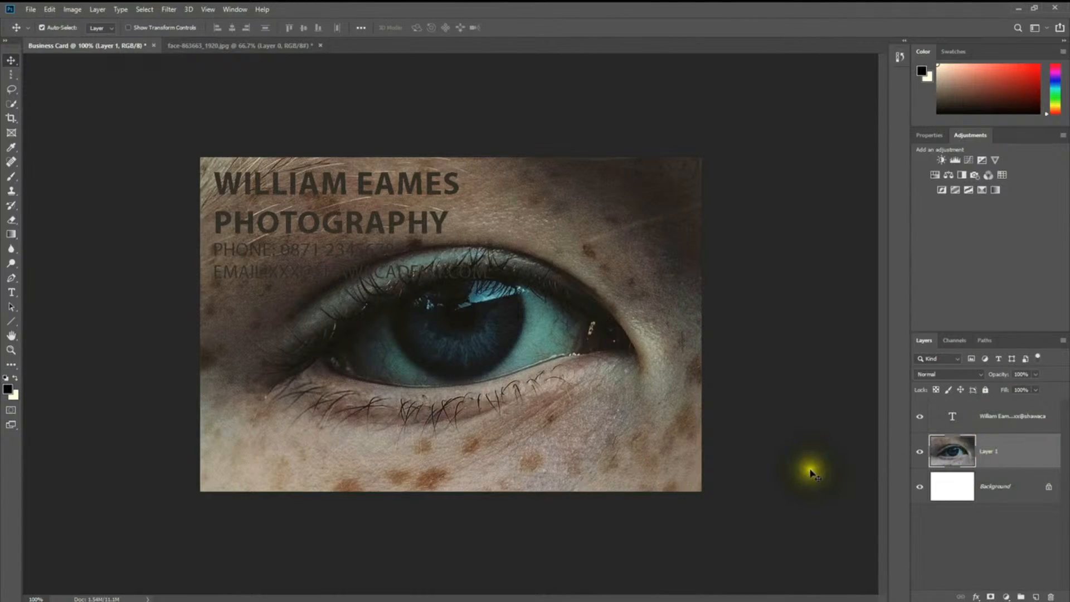
click(569, 357)
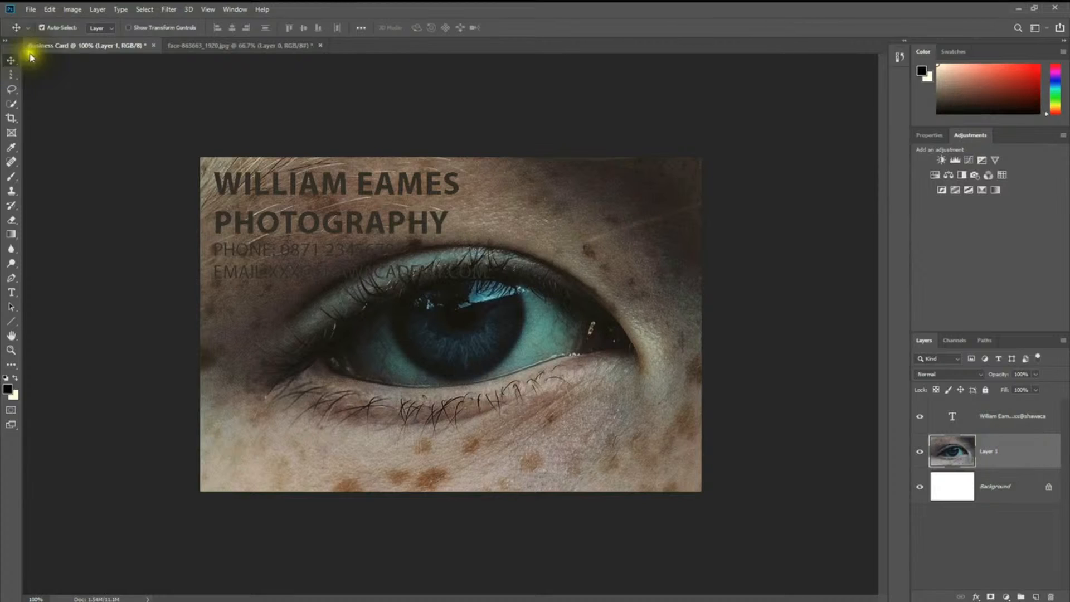
Step: Free Transform the eye photo layer, shrinking it to about half size and moving it over the card
click(53, 8)
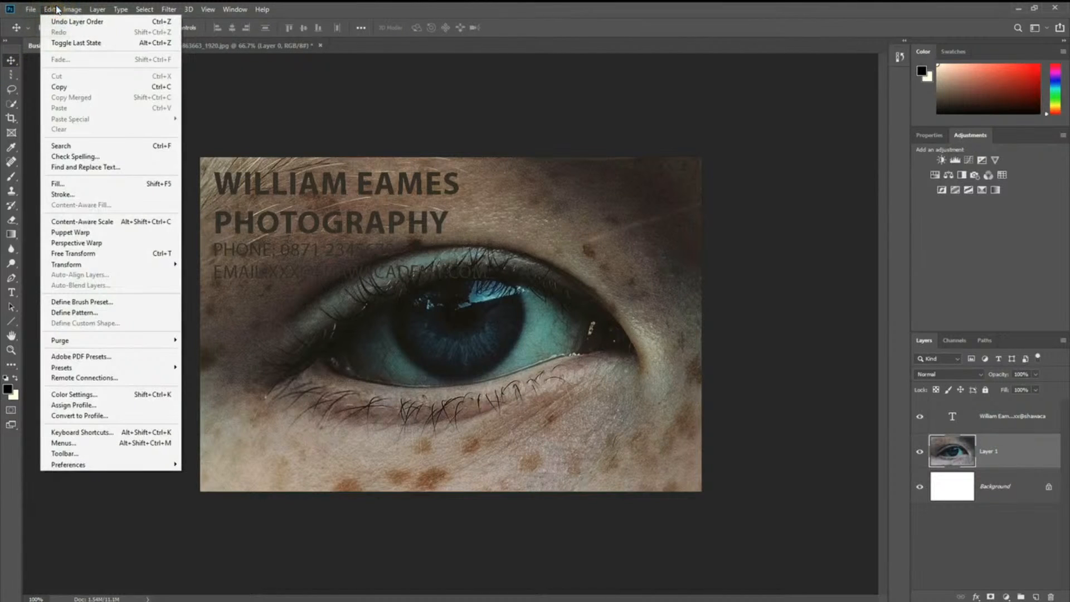
mouse_move(136, 268)
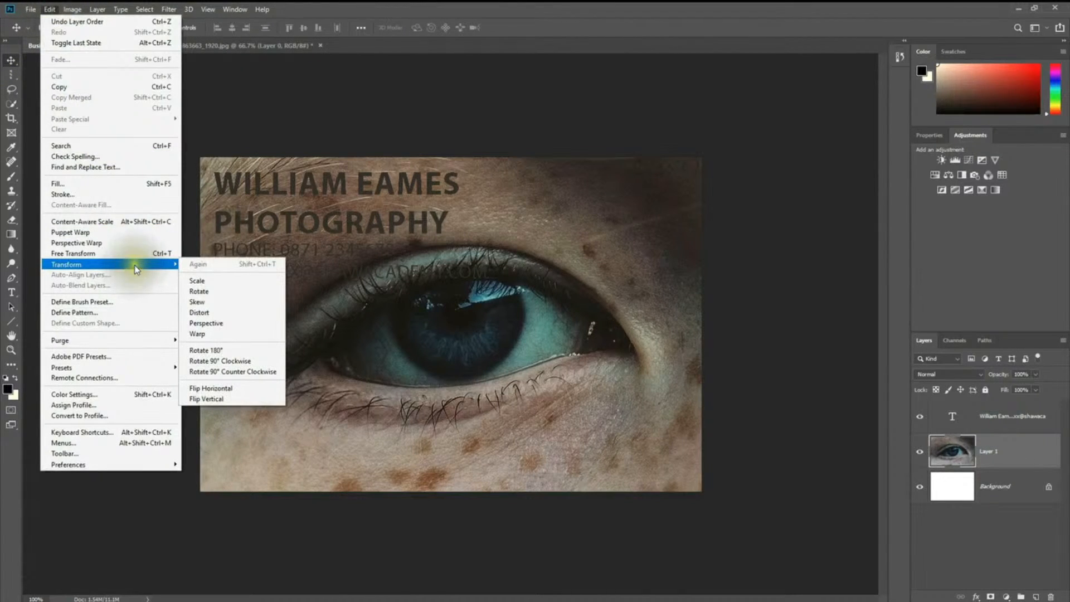
click(99, 245)
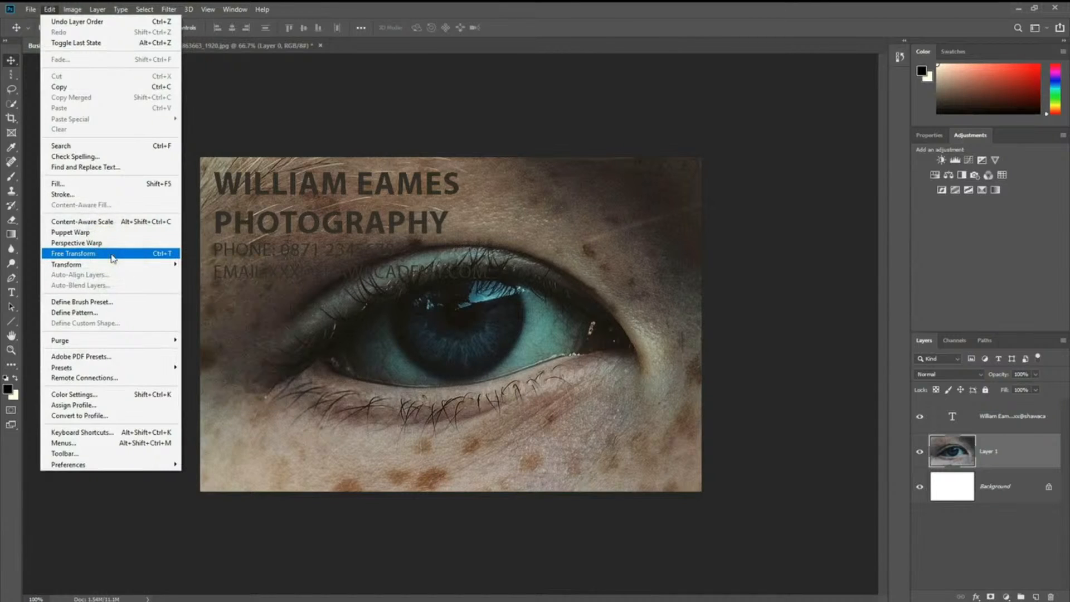
click(111, 253)
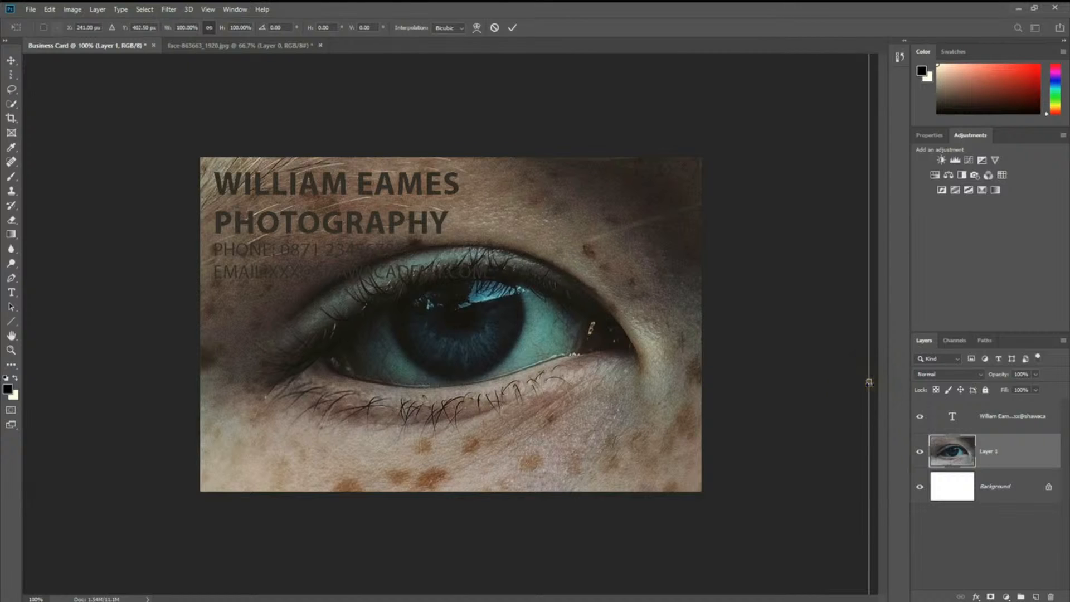
drag(869, 381, 778, 379)
drag(778, 120, 538, 281)
drag(489, 389, 645, 291)
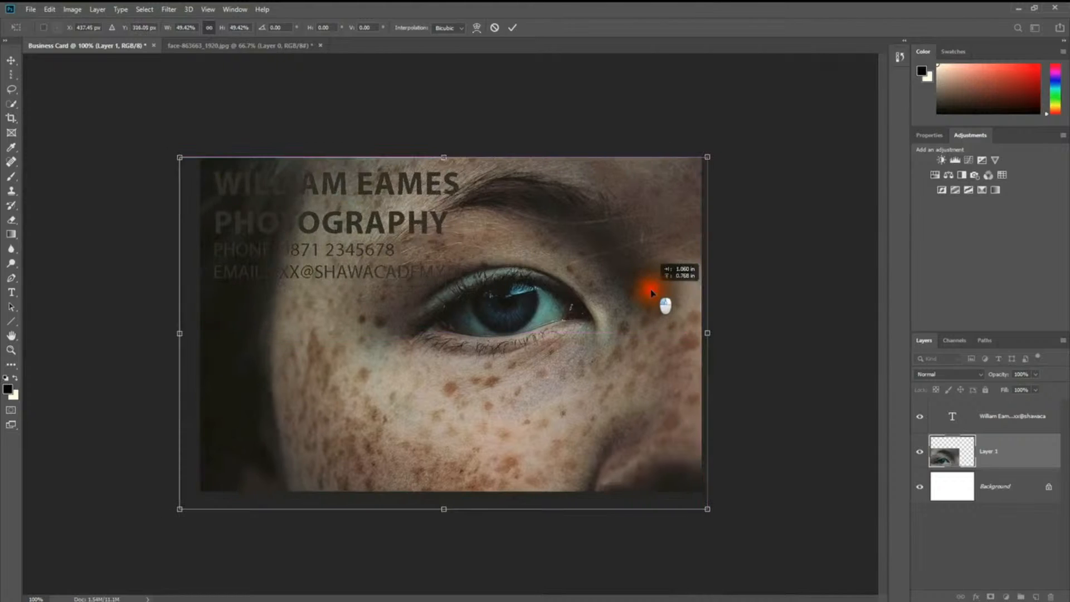
Step: Fine-tune the photo to 48.30% so it covers the card, aligned to the top, and commit
drag(707, 507, 685, 494)
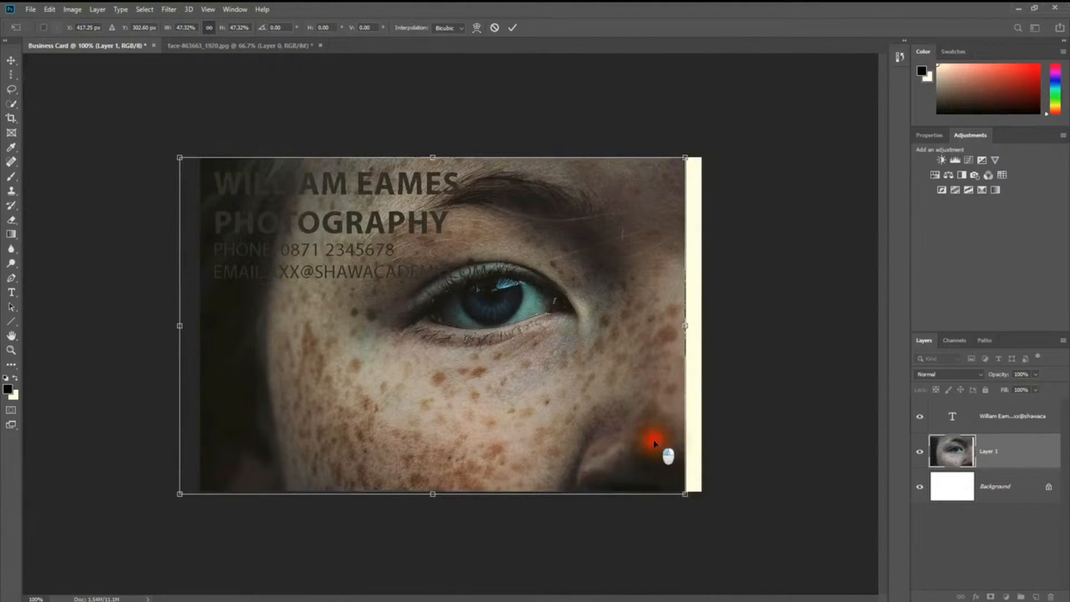
drag(650, 437, 676, 446)
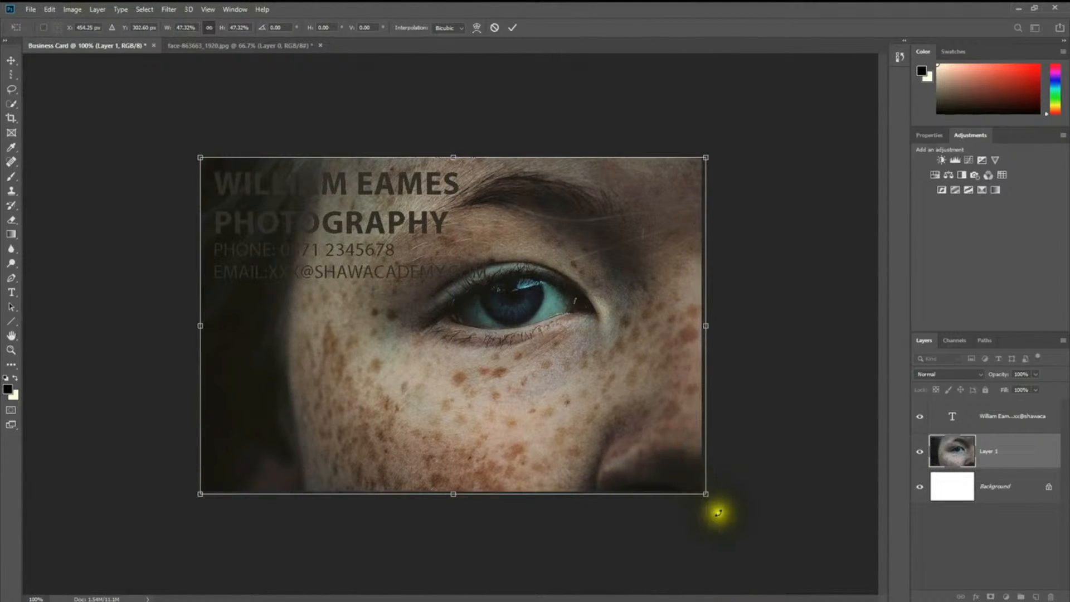
mouse_move(706, 493)
mouse_down()
mouse_move(770, 552)
mouse_move(721, 483)
mouse_move(734, 500)
mouse_move(718, 498)
mouse_up()
drag(564, 349, 550, 342)
click(72, 9)
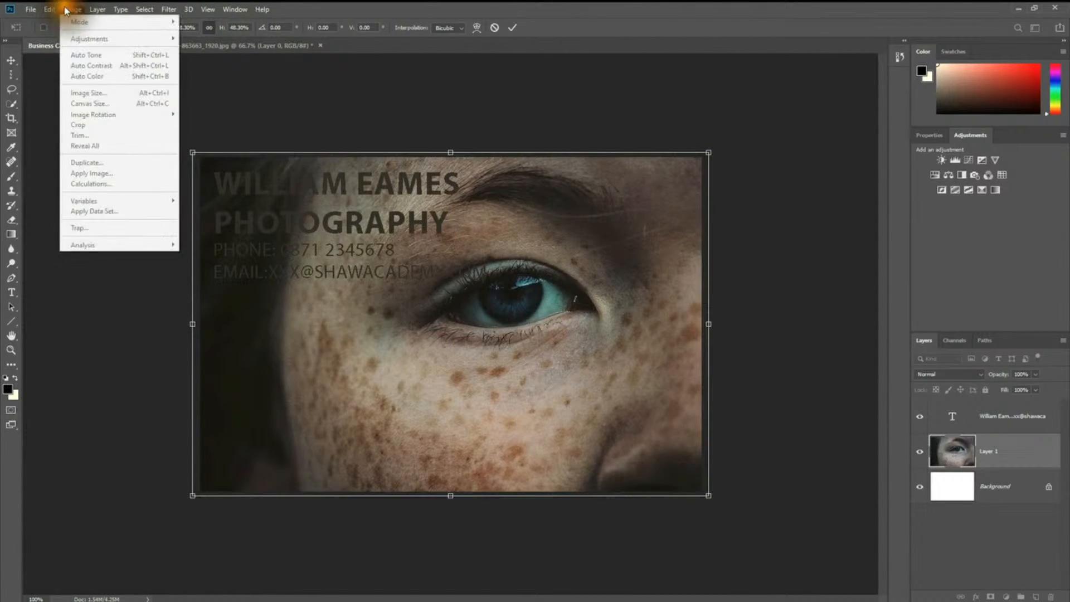
mouse_move(48, 9)
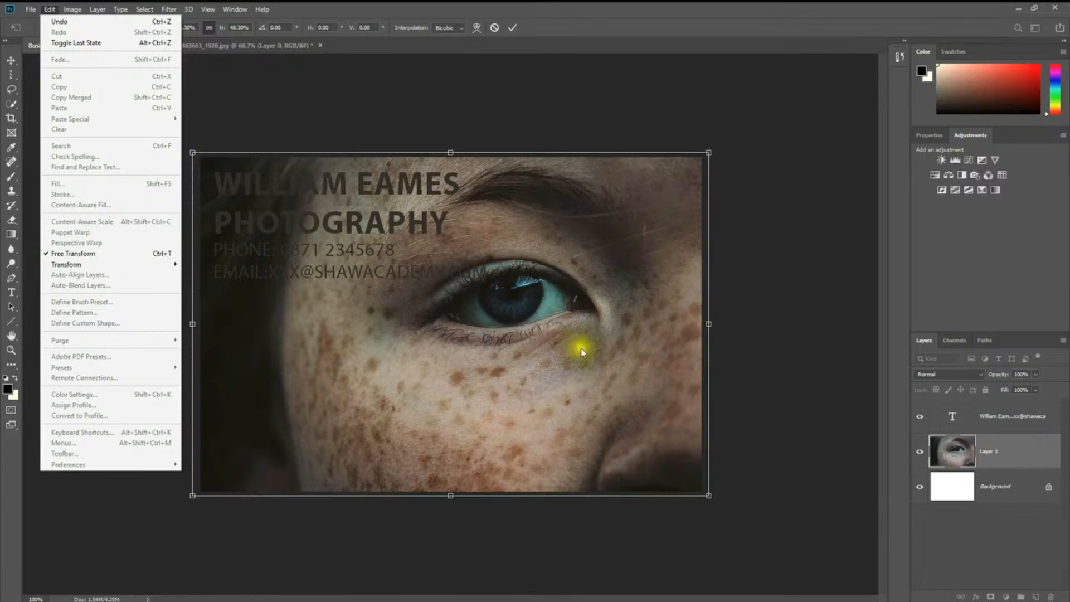
click(733, 316)
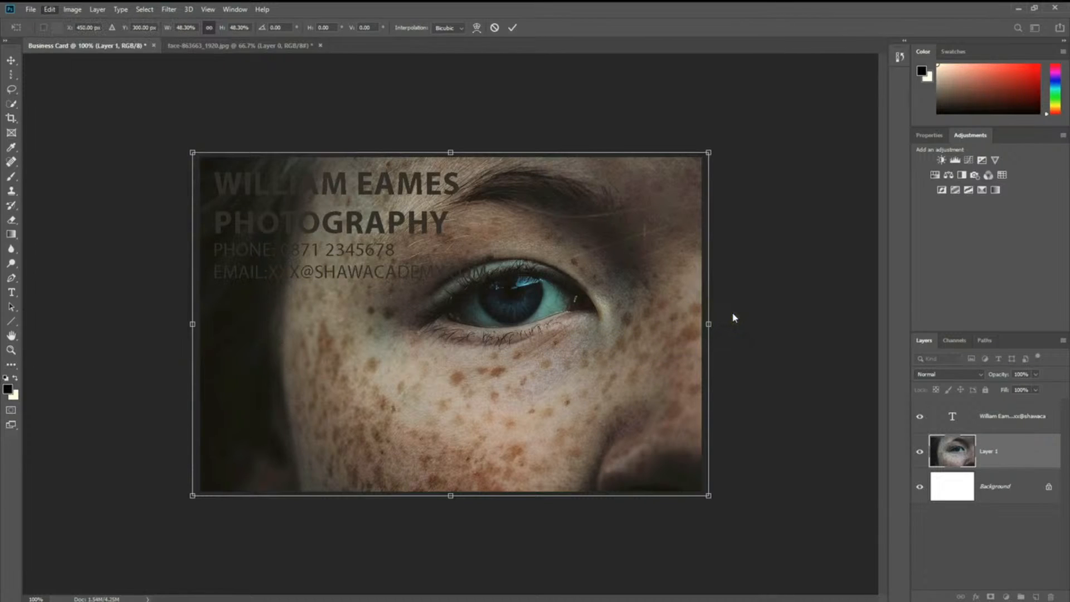
key(Return)
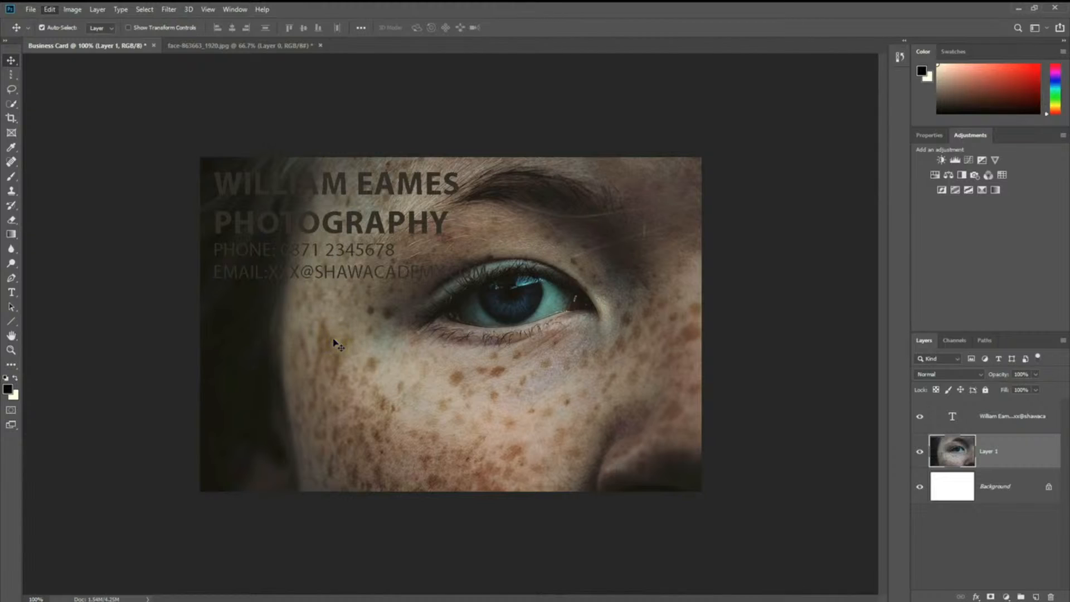
Step: Select the text layer, commit its edit, then open Layer 1's blend mode list
click(375, 260)
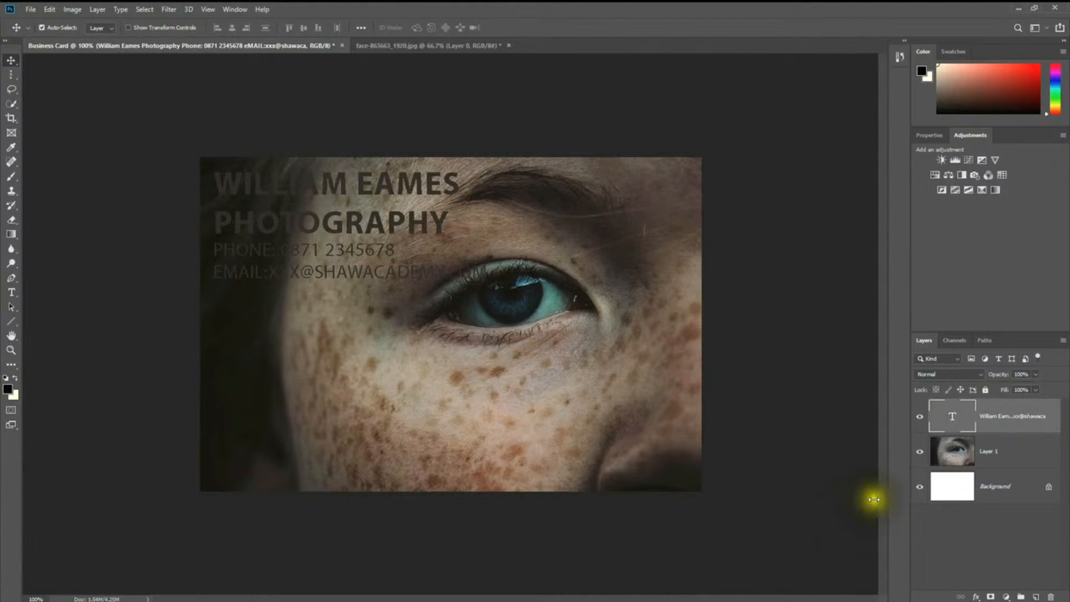
click(979, 453)
double_click(970, 414)
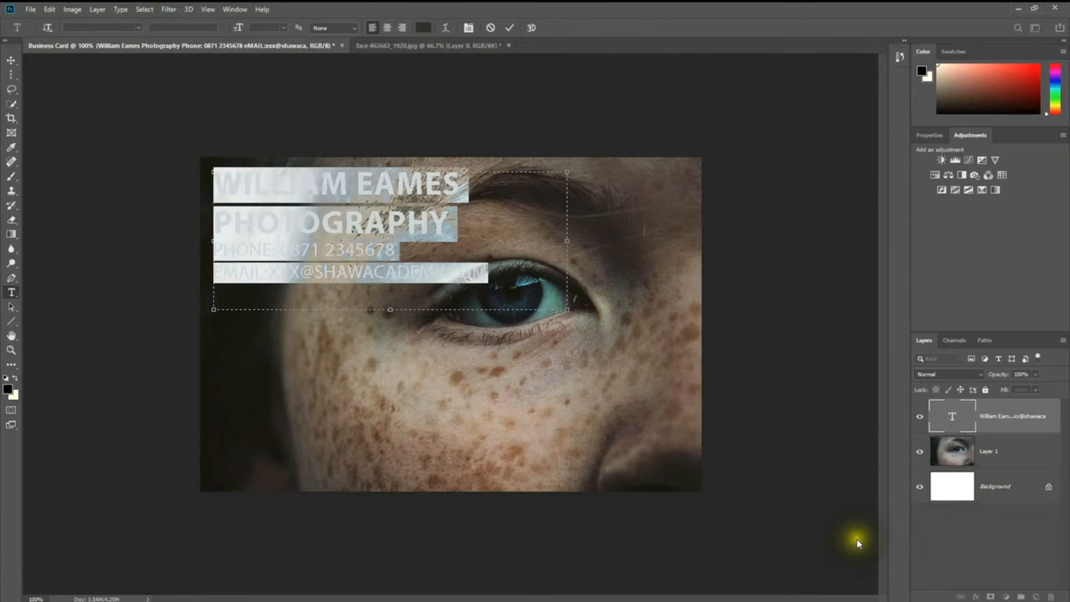
click(997, 451)
key(v)
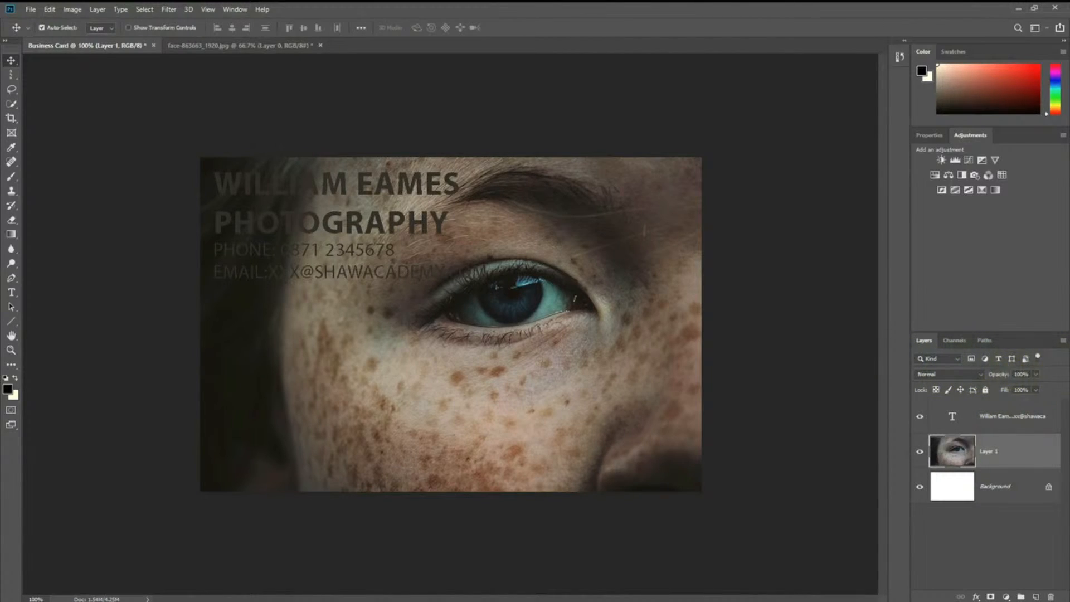
click(967, 374)
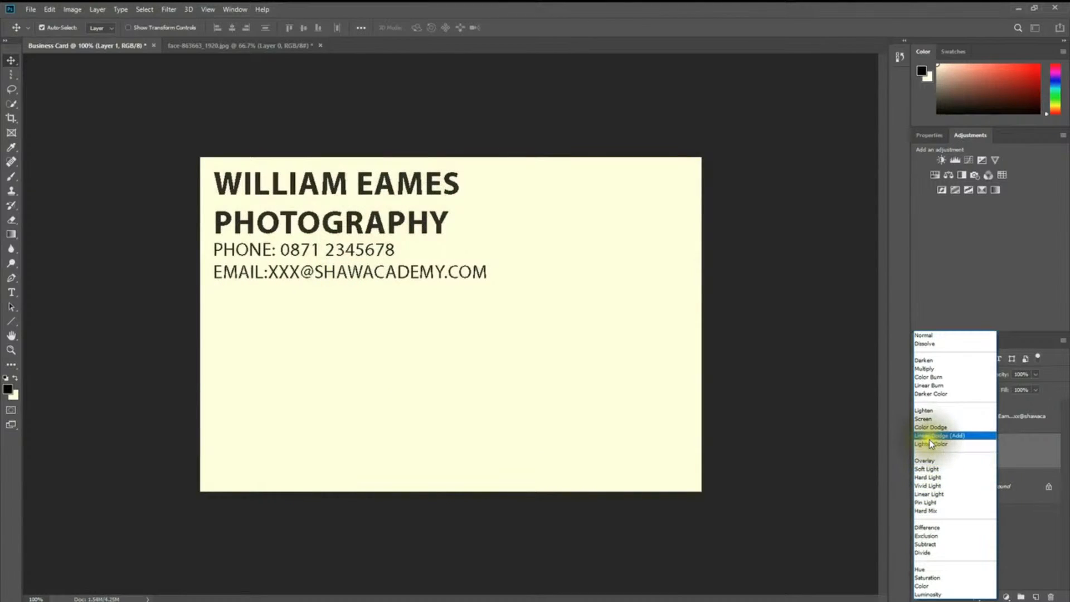
Step: Keep Layer 1 in Normal blending and lower its opacity to 70%
click(923, 334)
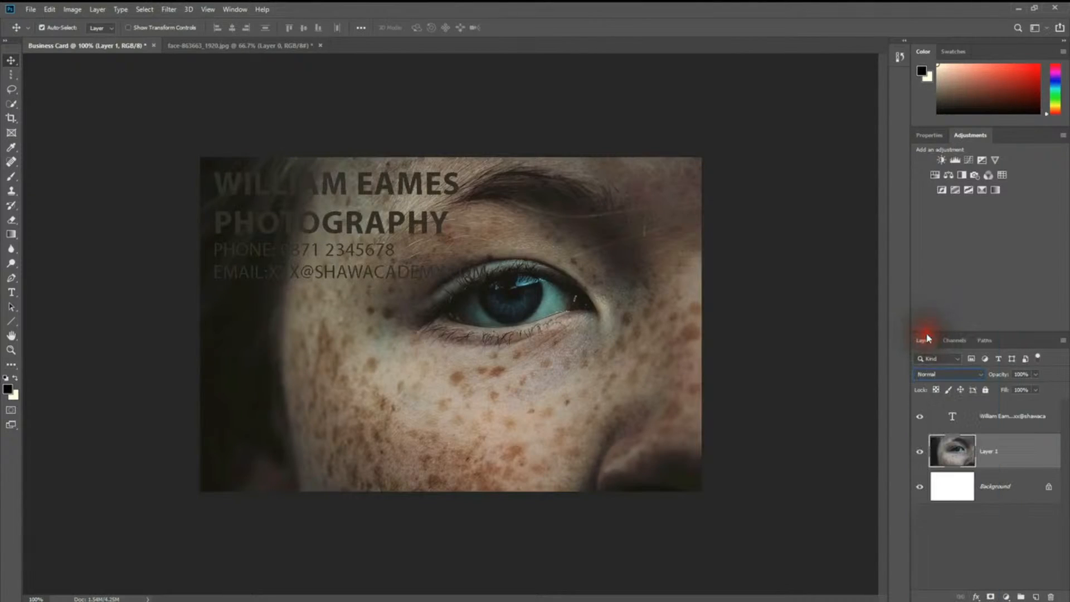
click(1035, 375)
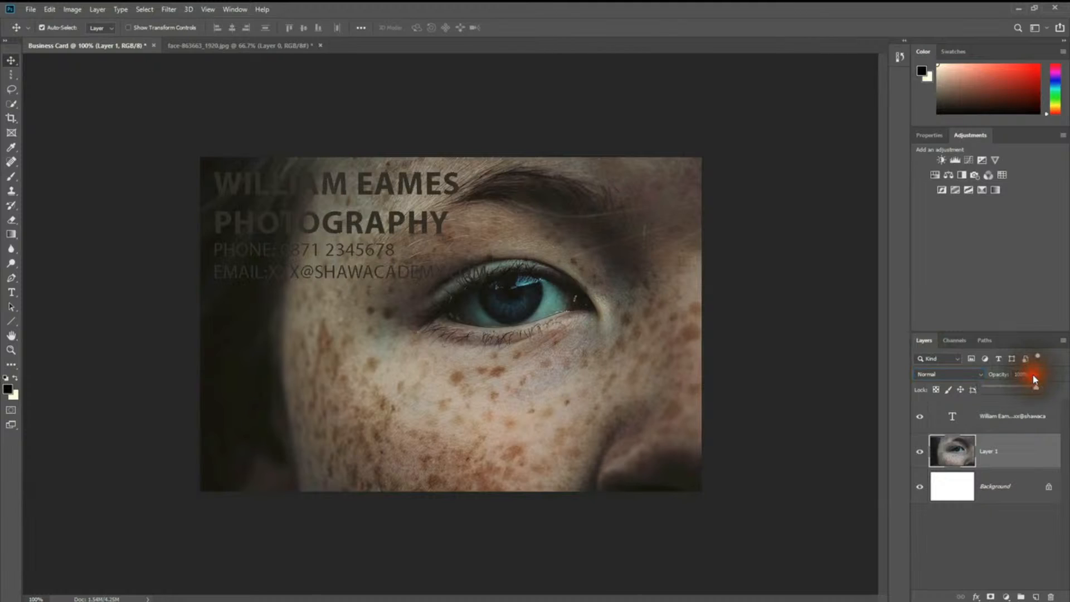
drag(1037, 392, 1020, 391)
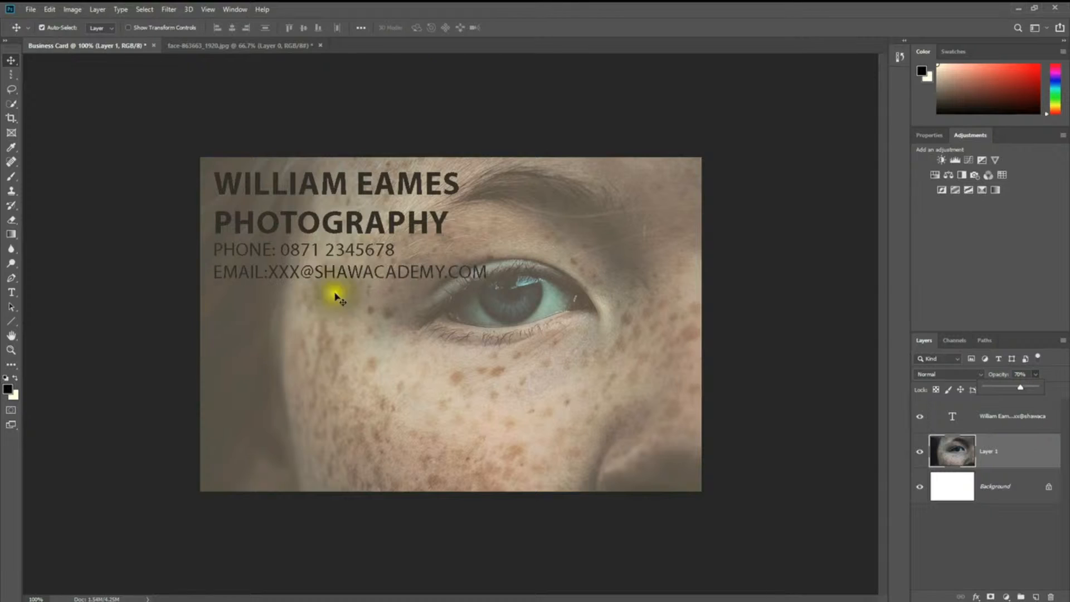
click(807, 394)
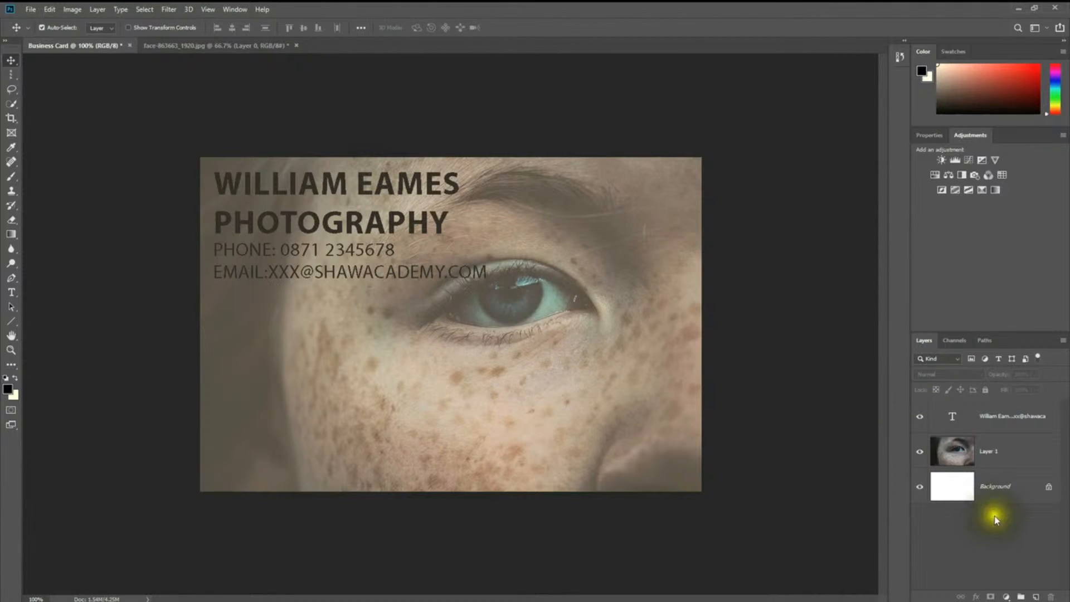
click(997, 452)
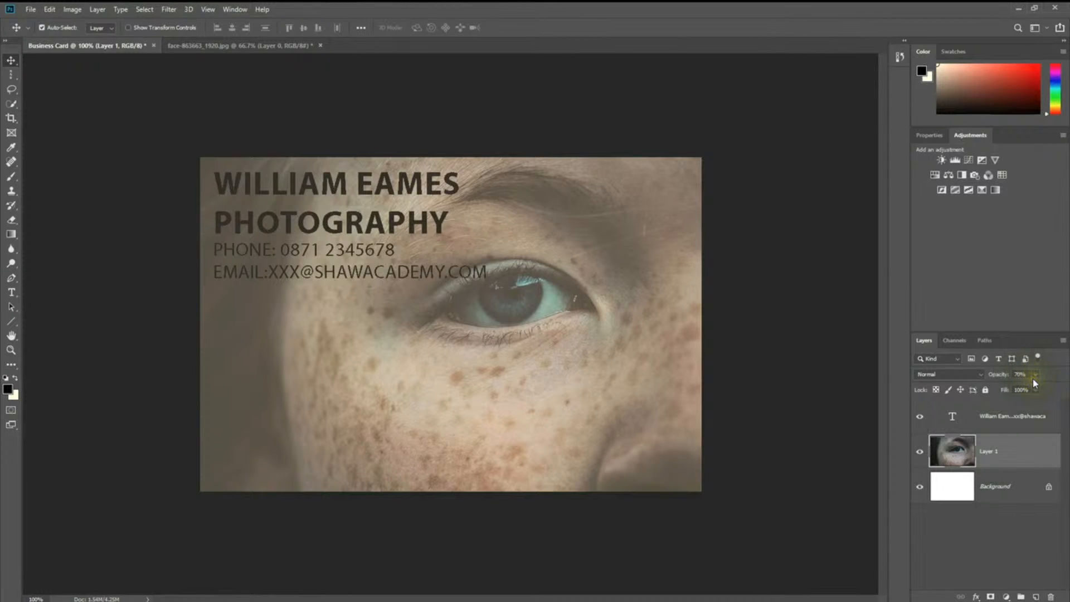
click(220, 492)
click(418, 579)
click(423, 584)
click(561, 337)
Step: Save As the card in JPEG format as Business Card in Photoshop_Lessons, reaching JPEG Options
click(29, 11)
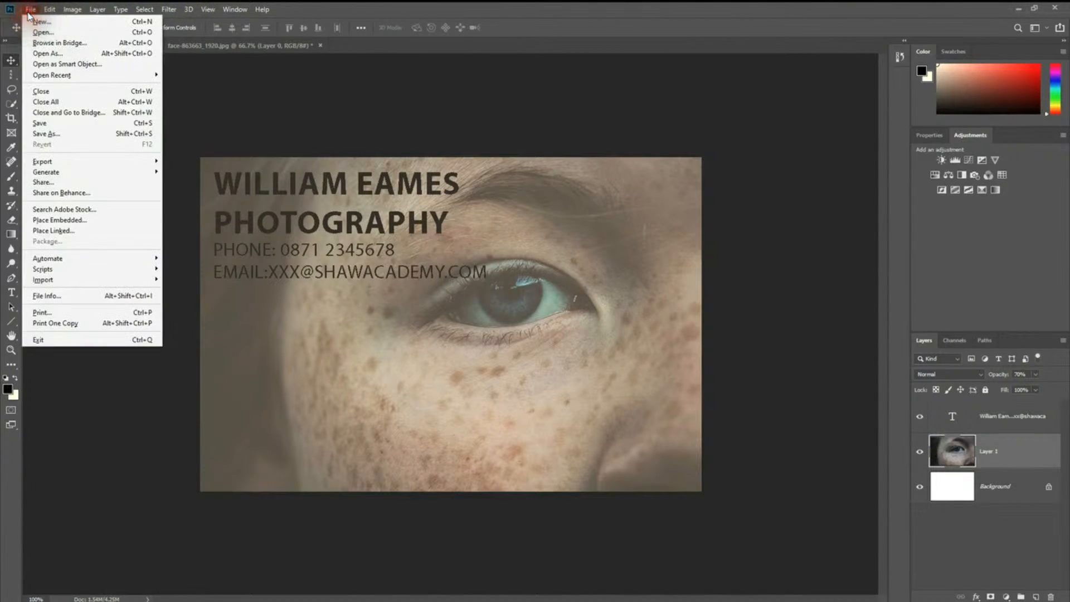
click(84, 134)
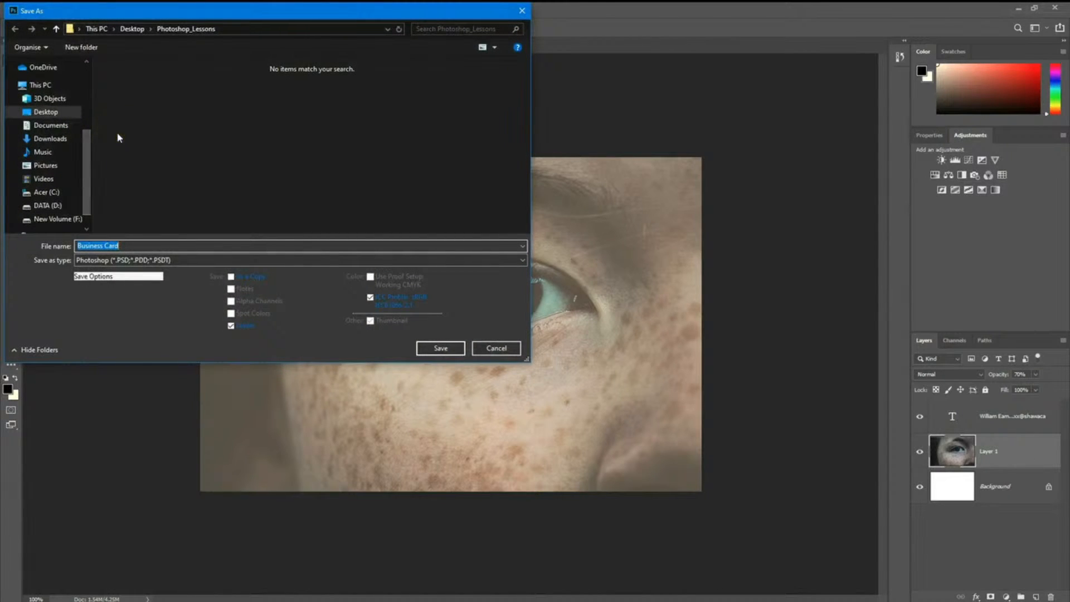
click(288, 262)
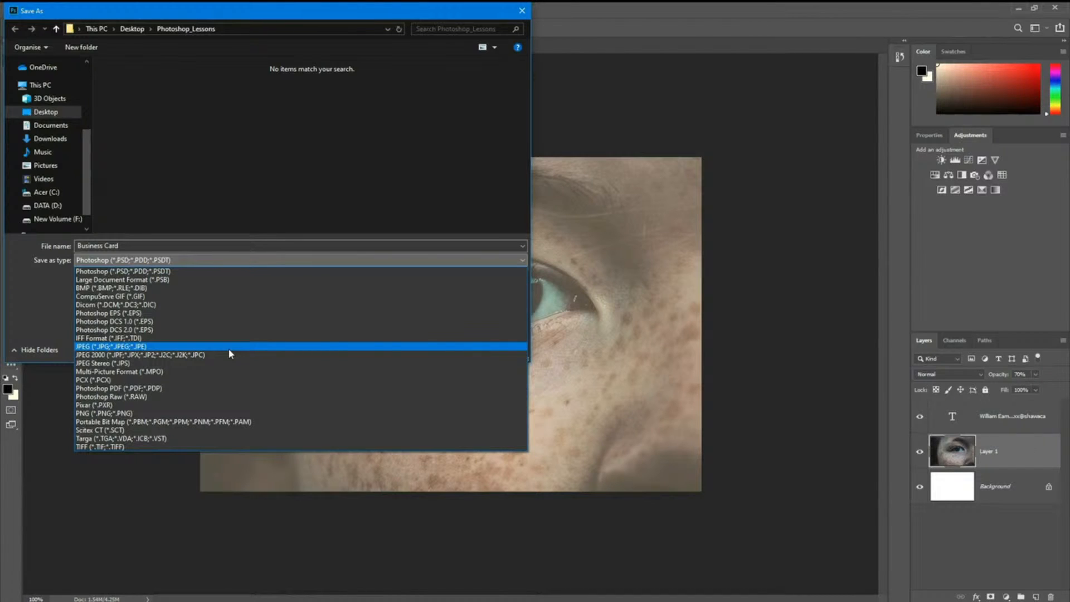
click(219, 345)
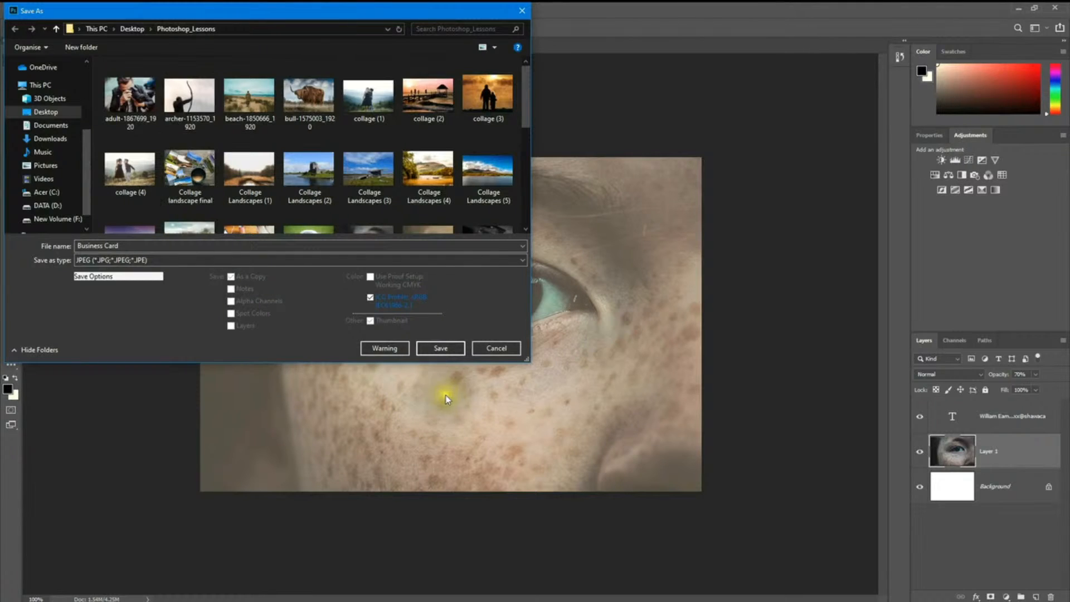
click(445, 349)
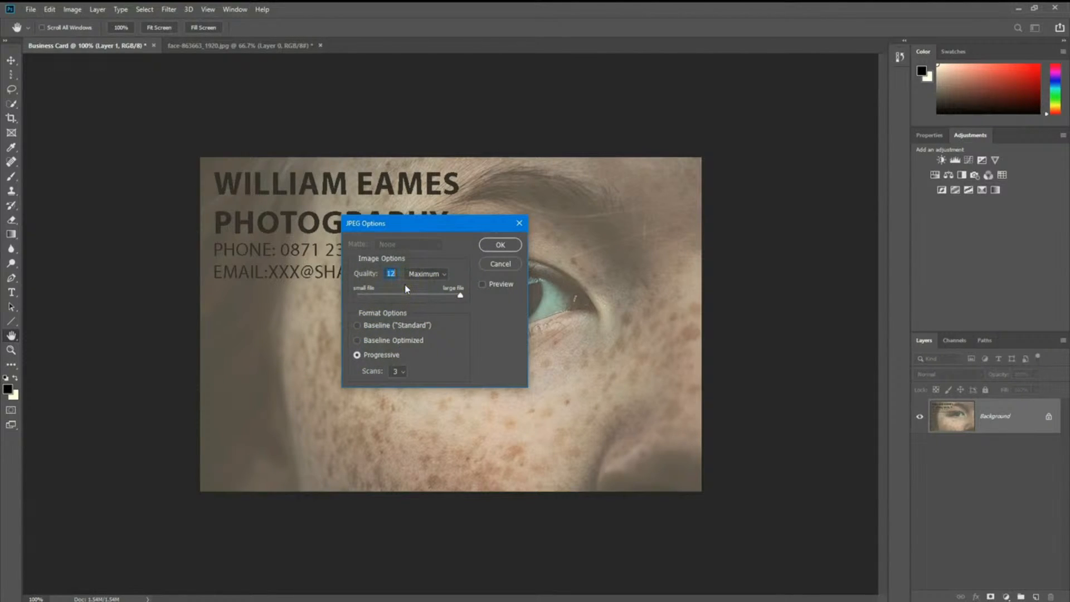
click(499, 244)
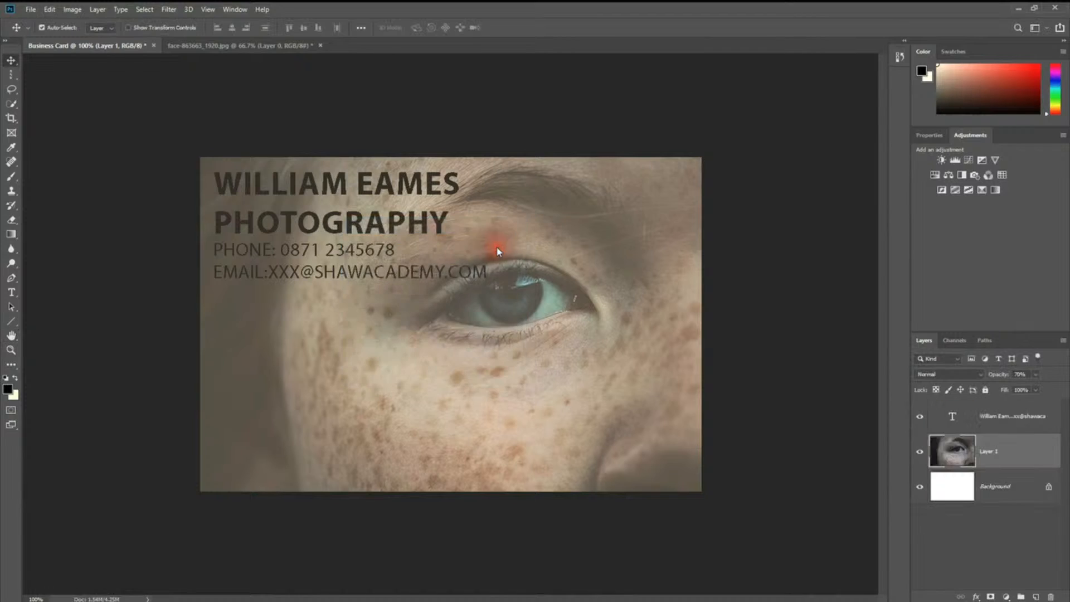
click(498, 250)
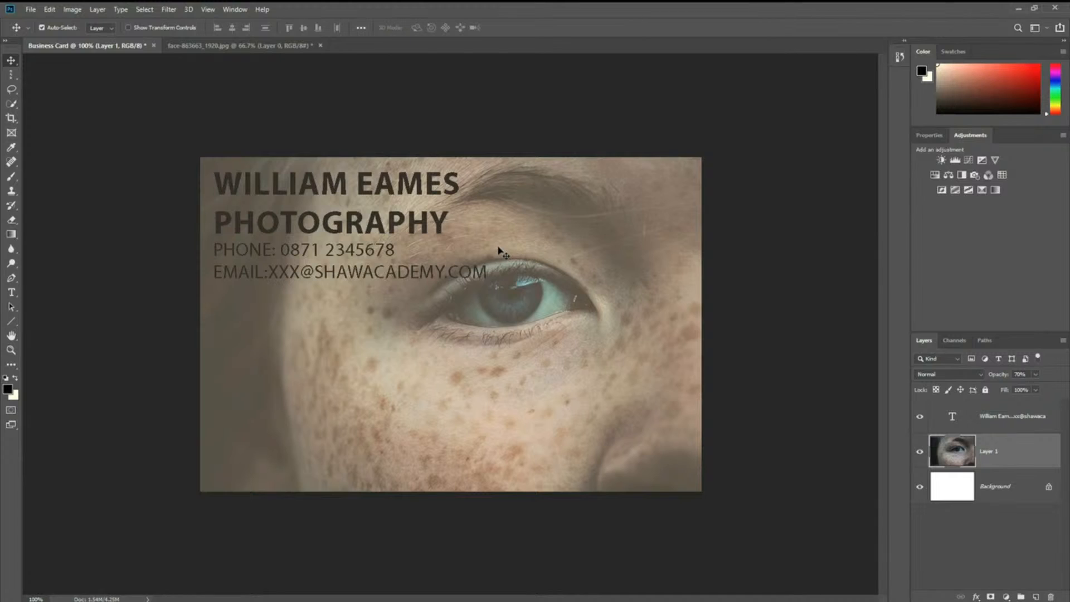
click(48, 92)
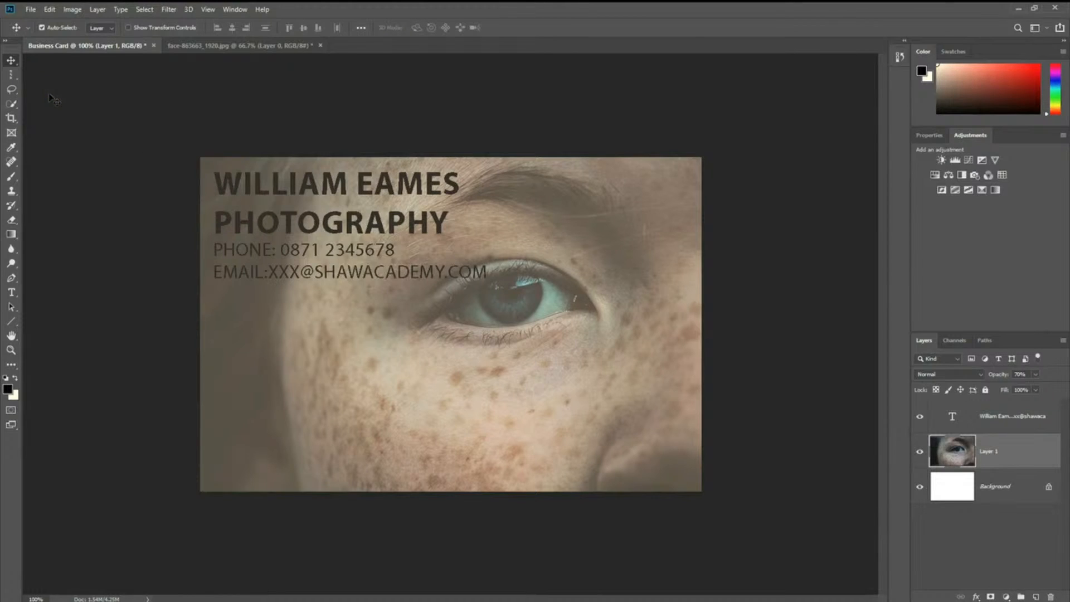